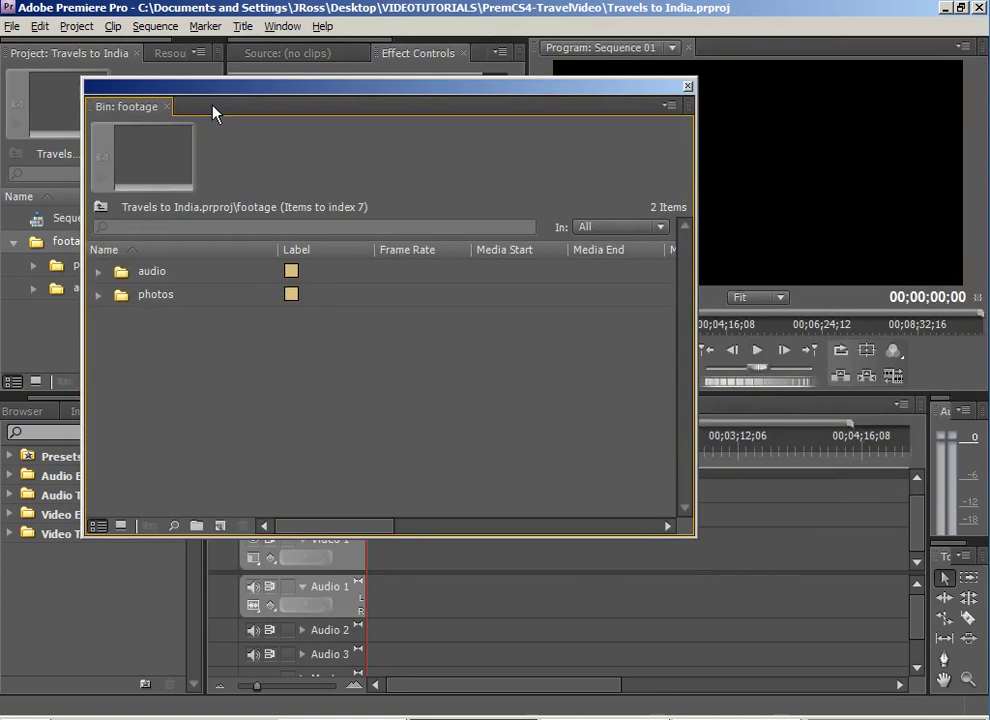
- Enlarge the floating footage bin window and expand the audio bin to list its clips
left_click_drag(696, 534, 946, 652)
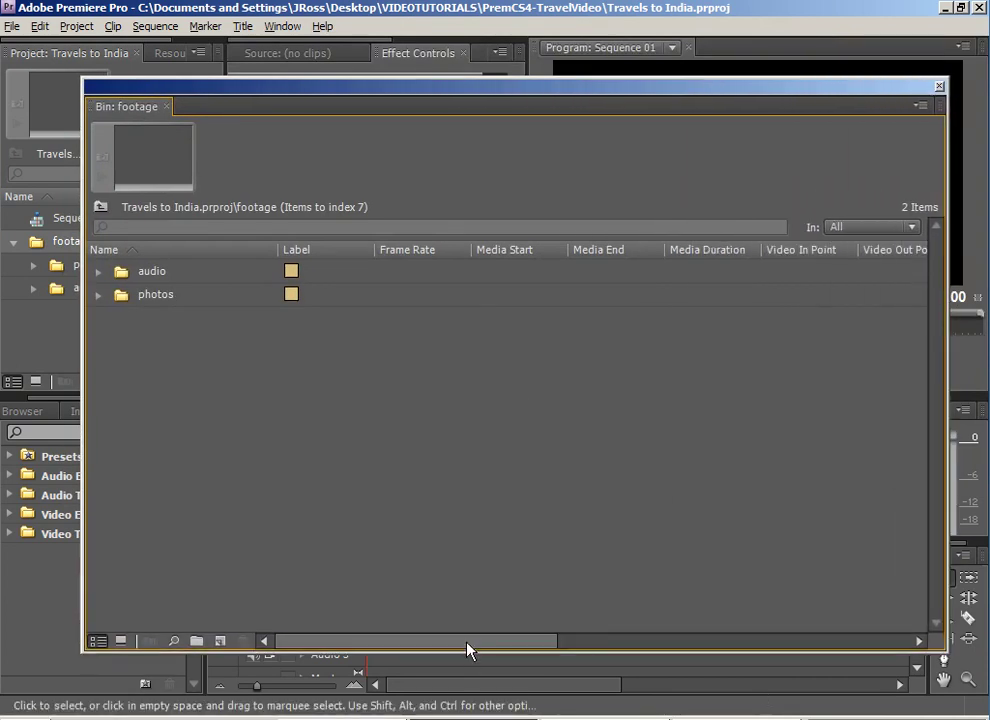
left_click_drag(468, 641, 250, 575)
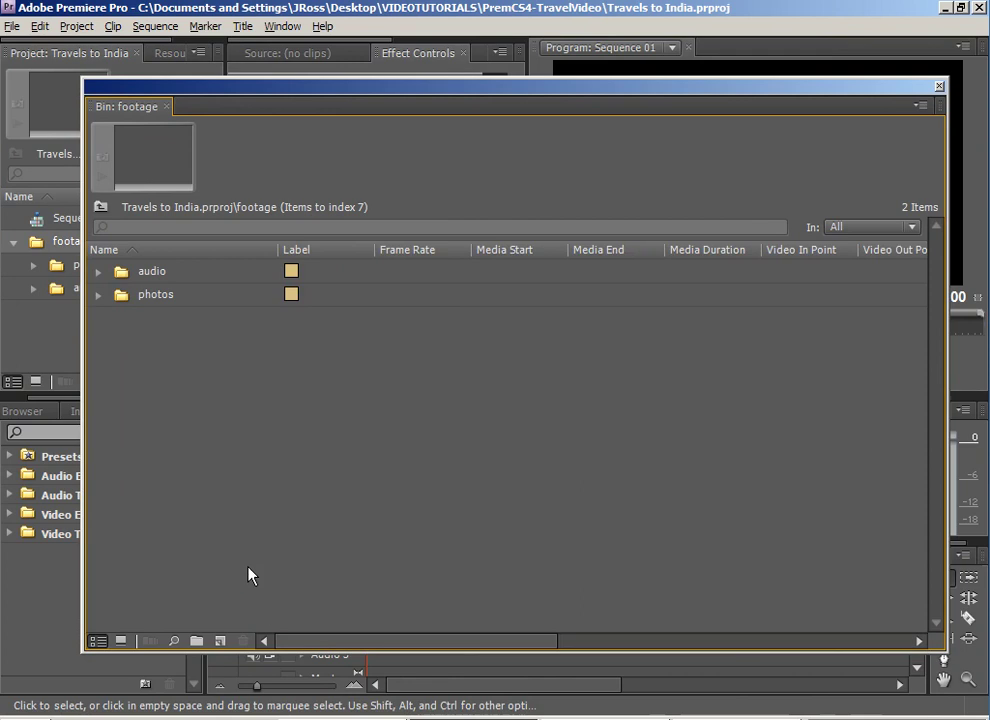
left_click(98, 271)
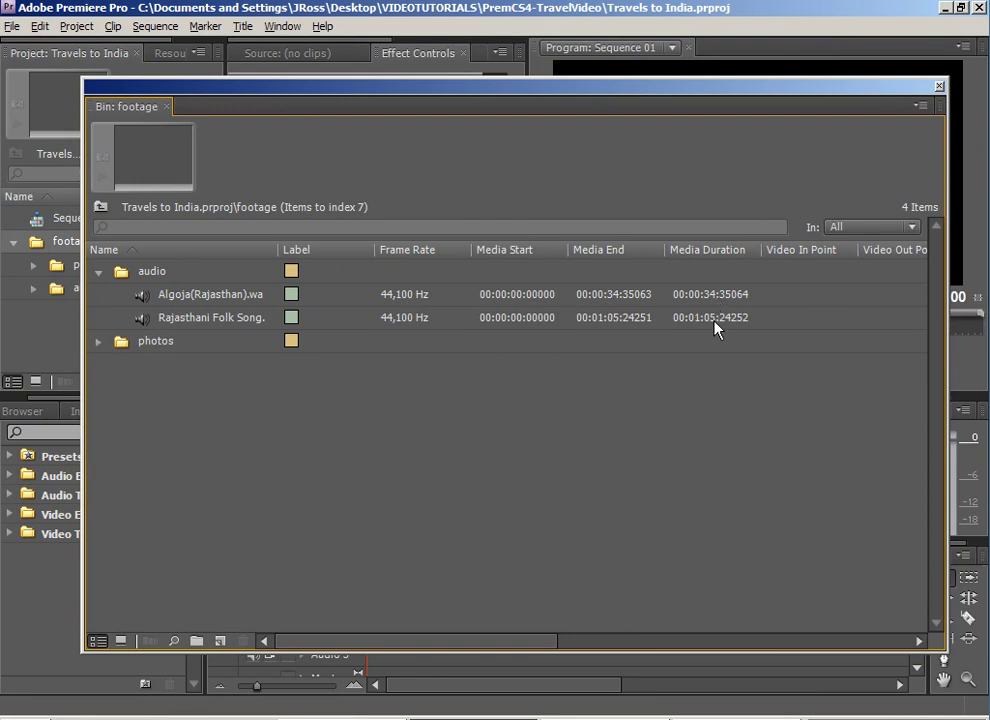
- Try toggling the Good mark on and off for Algoja(Rajasthan).wav in the bin's metadata columns
left_click_drag(547, 645, 965, 618)
left_click(845, 294)
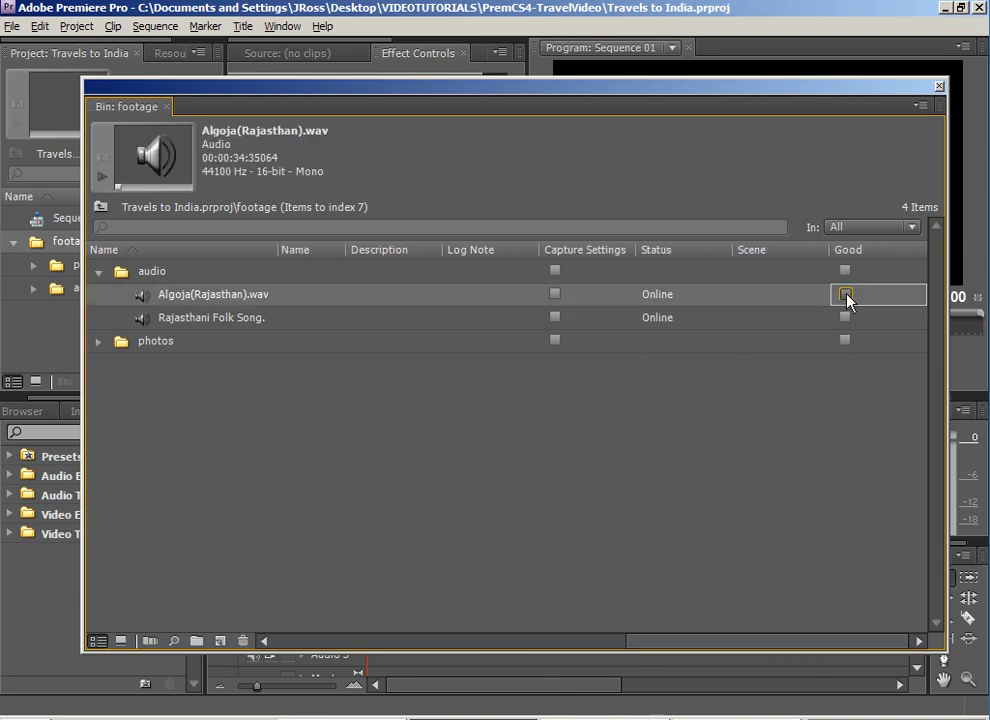
left_click(845, 294)
- Expand the photos bin and read the full Description entries of the British Indian Empire map, india-boys-laughing and india-snake-charmer images
left_click(98, 342)
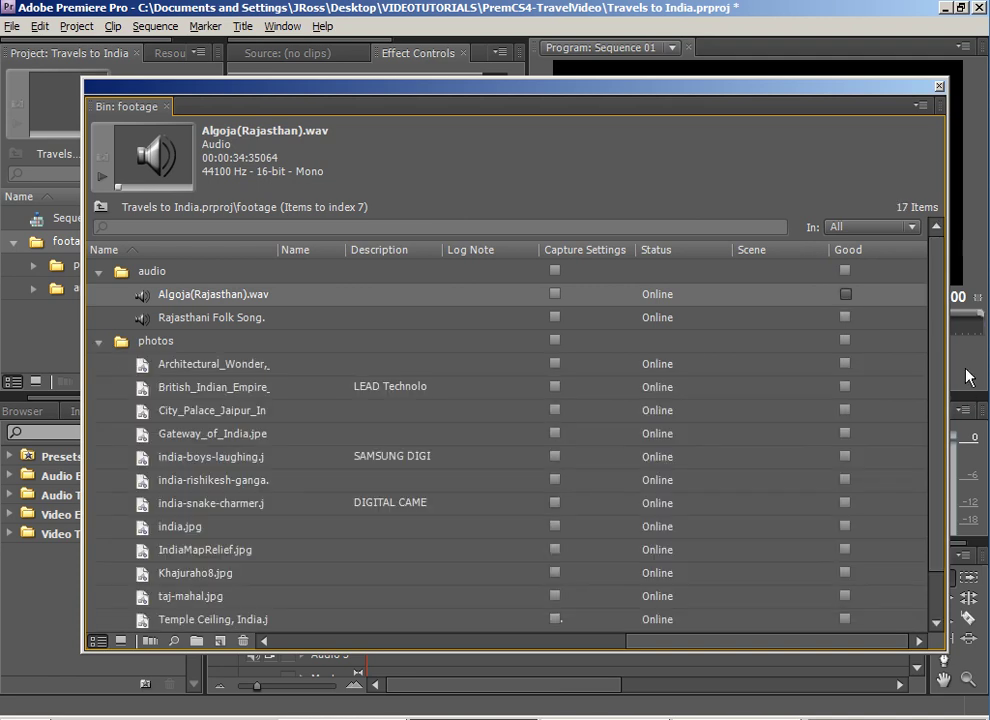
double_click(409, 392)
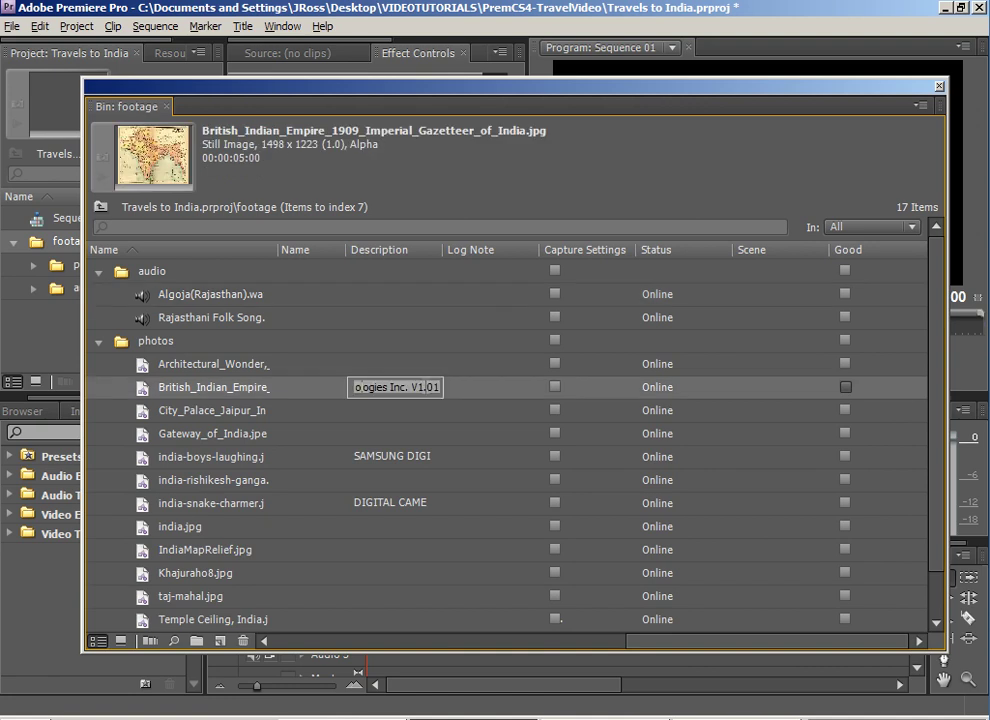
left_click_drag(370, 387, 604, 393)
left_click_drag(418, 386, 192, 381)
double_click(390, 456)
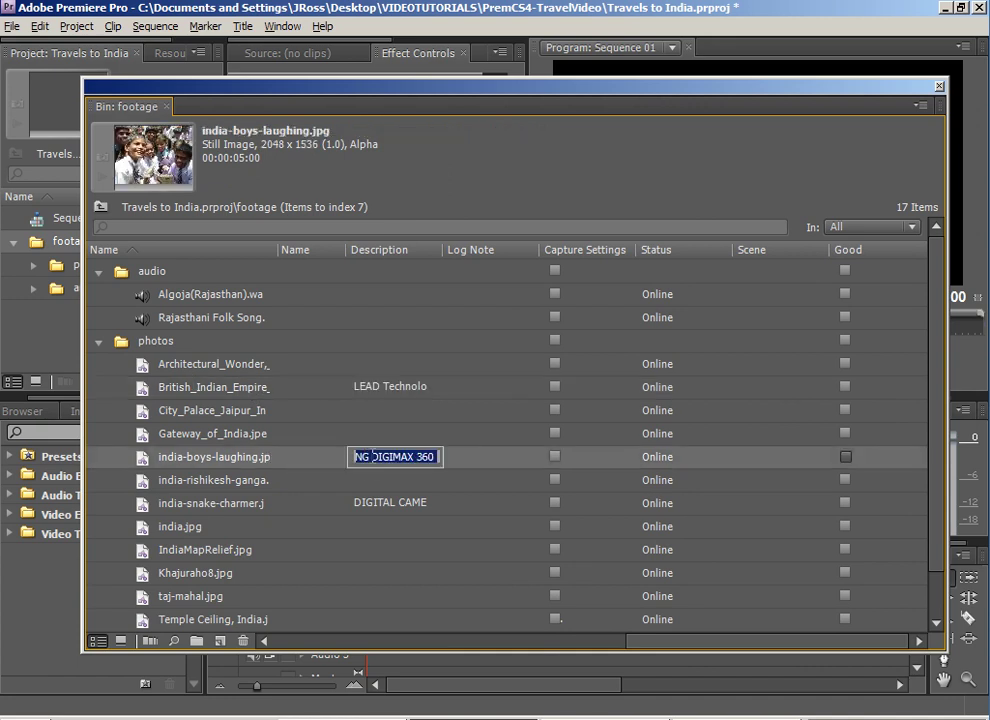
key("End")
double_click(393, 508)
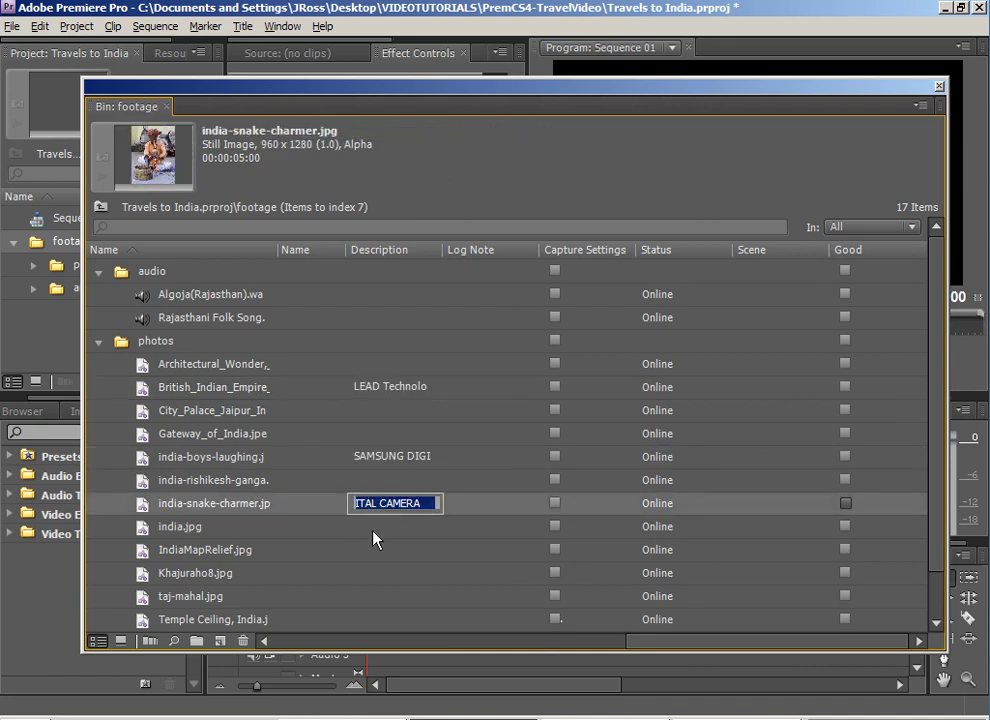
key("Home")
key("shift+Tab")
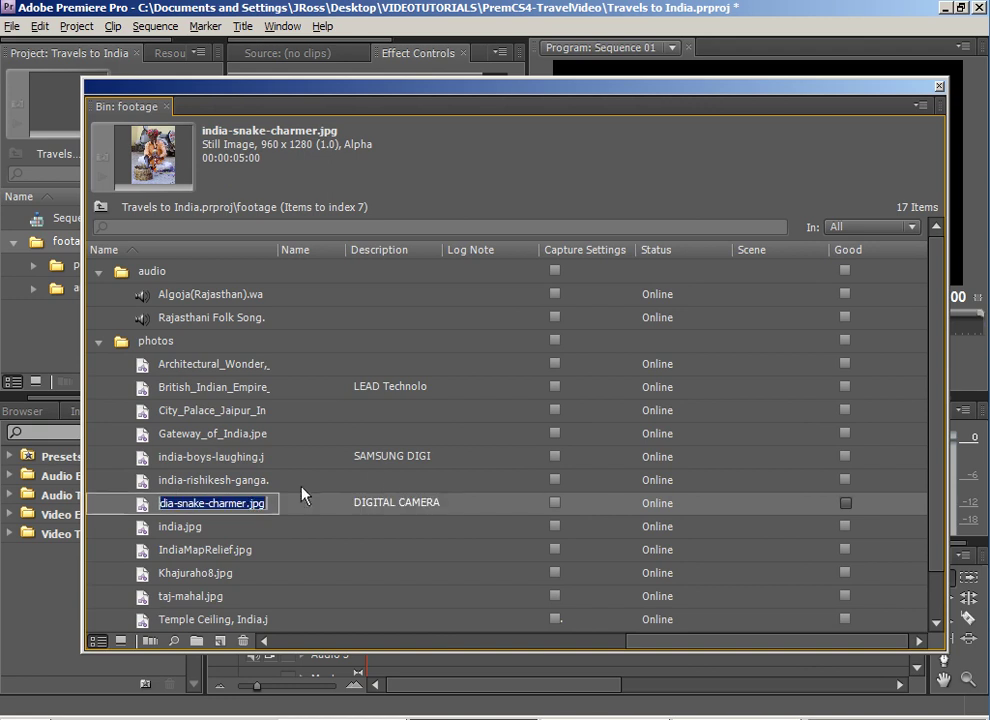
double_click(387, 458)
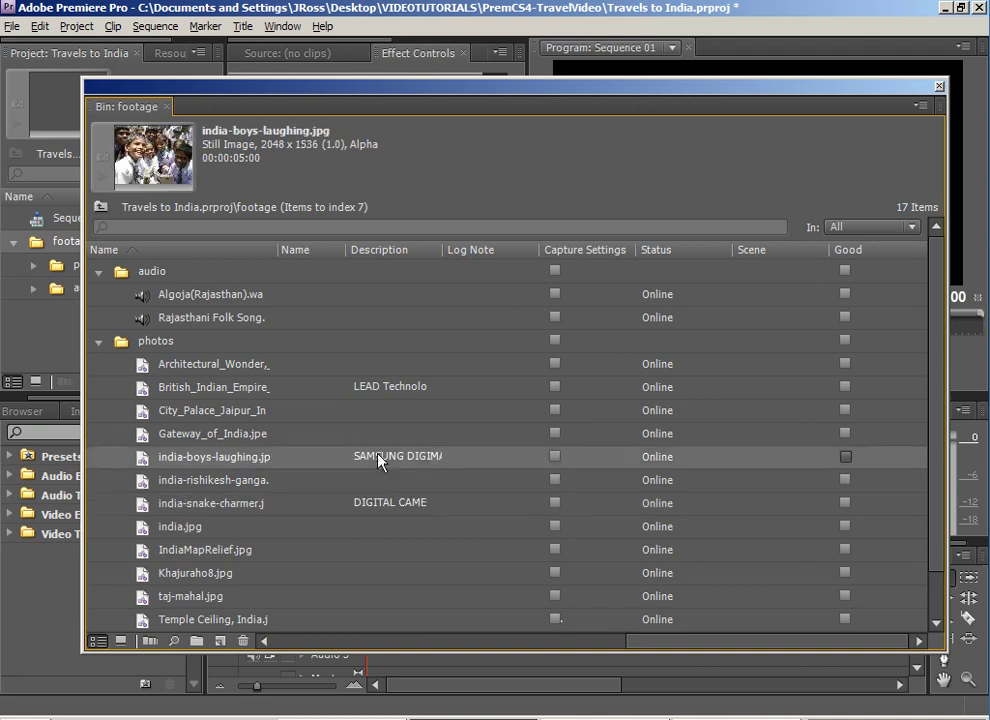
- Examine the Log Note, Status and Capture Settings fields of the photos in the footage bin
left_click(488, 480)
left_click(510, 573)
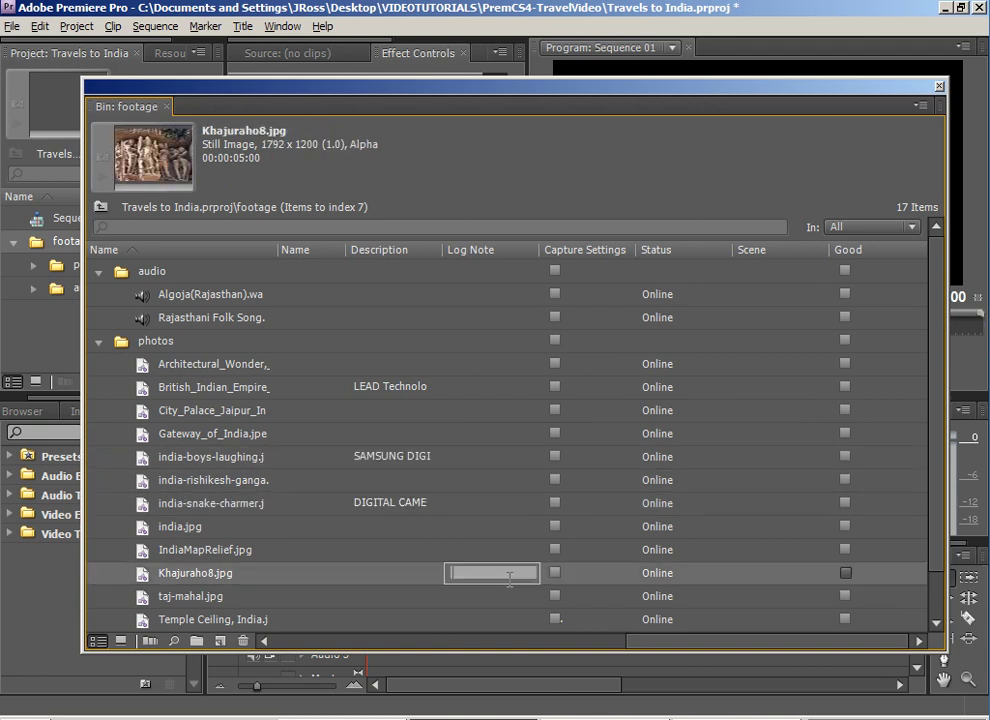
scroll(703, 581, "down", 1)
left_click(655, 393)
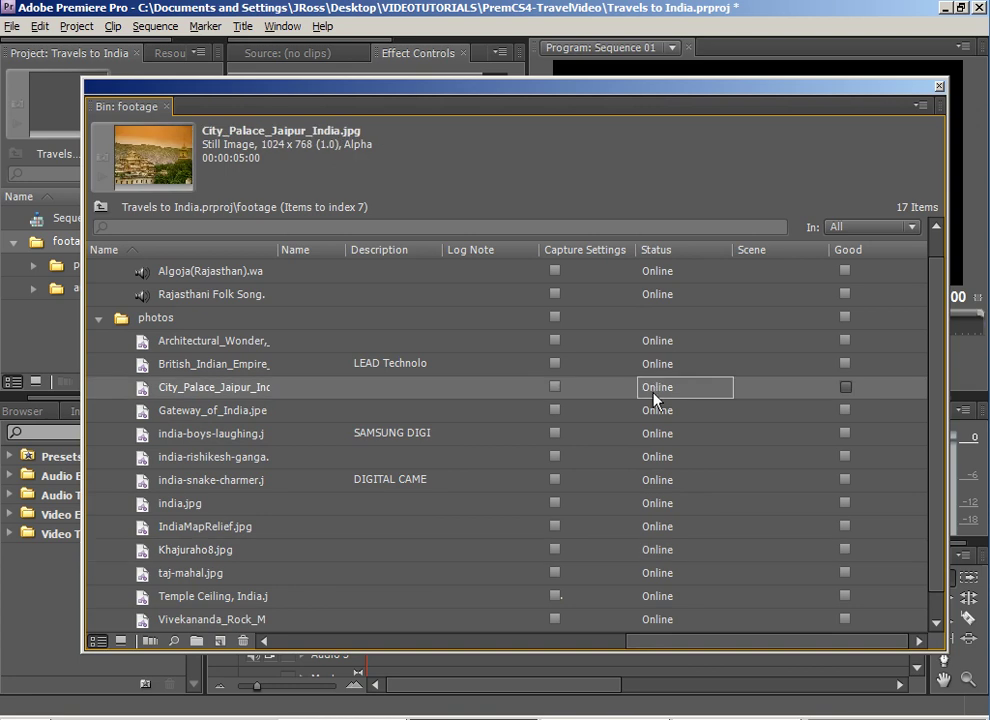
scroll(640, 400, "up", 1)
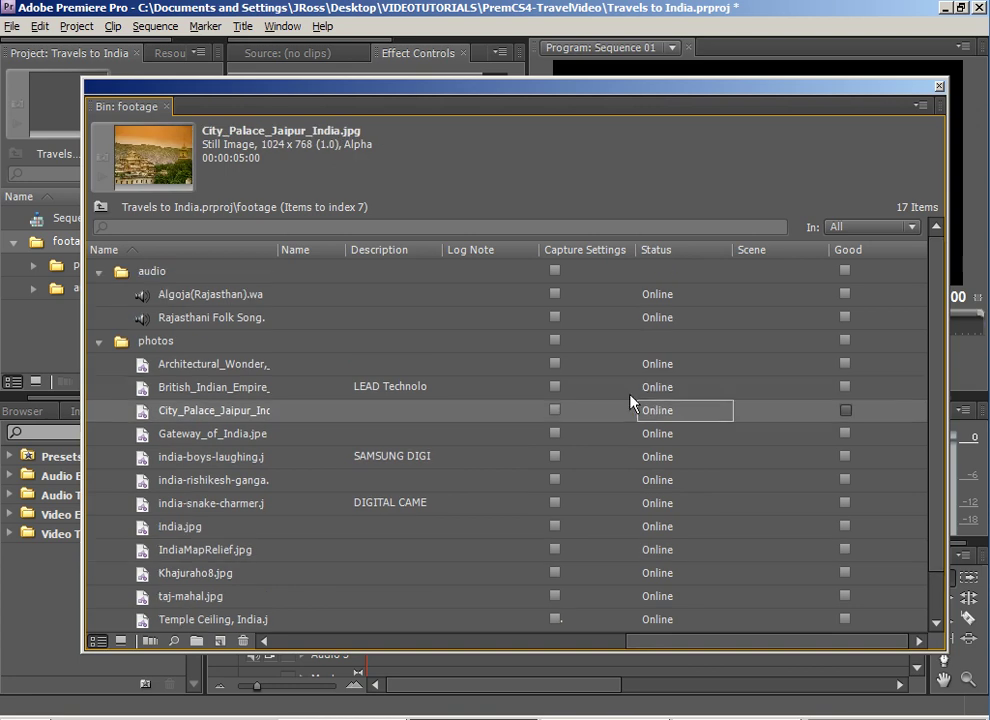
left_click(555, 412)
- Collapse the photos and audio bins and close the footage bin window
left_click(98, 342)
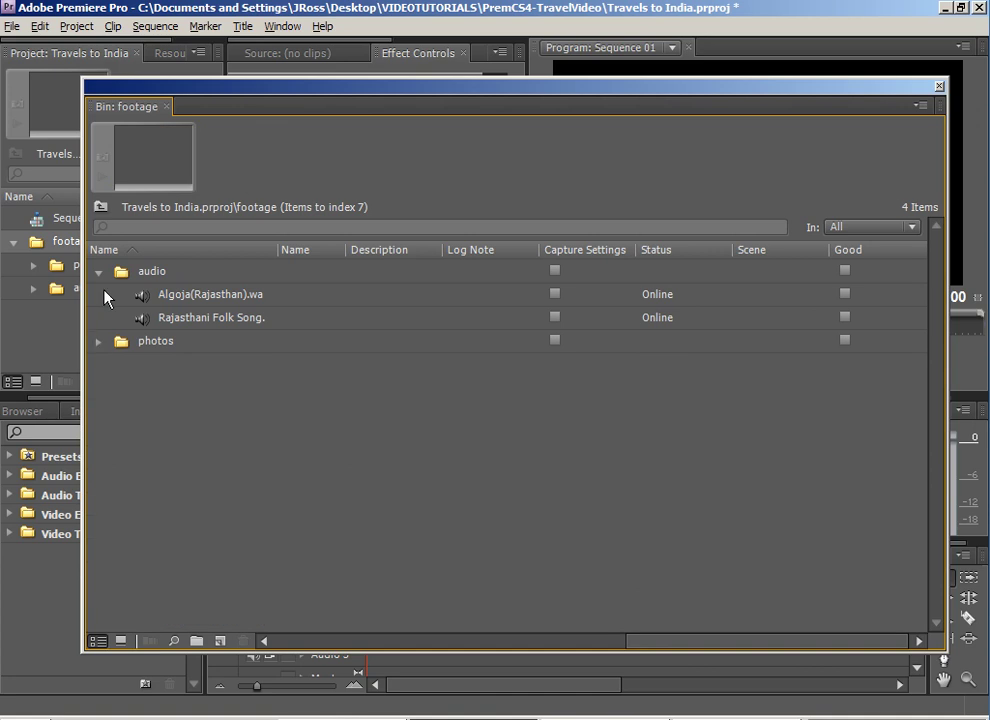
left_click(98, 271)
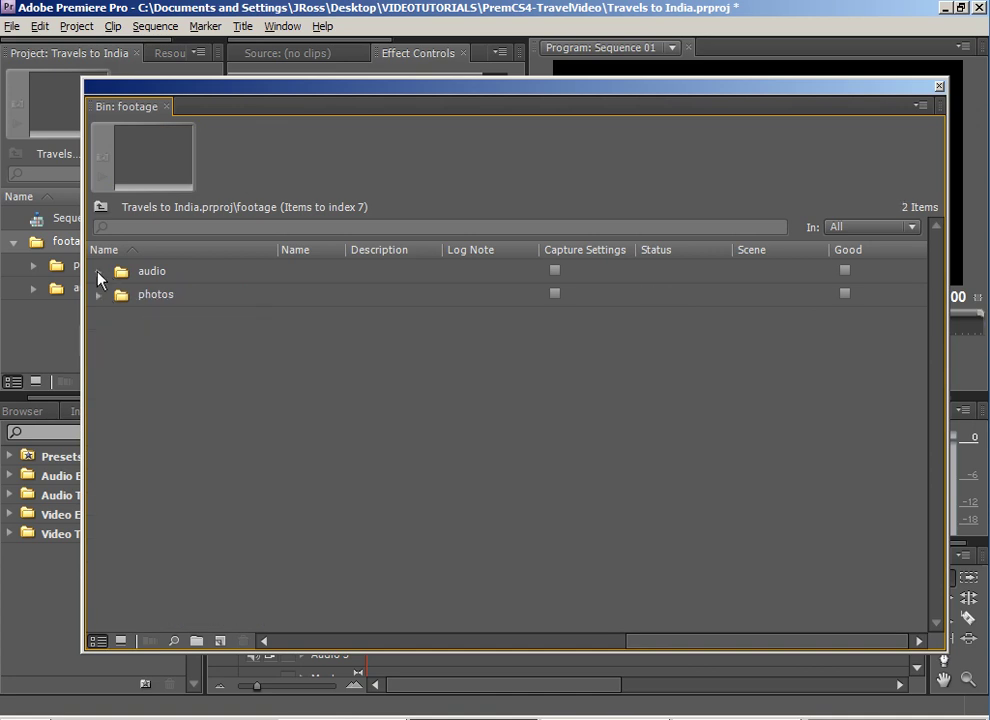
left_click(940, 87)
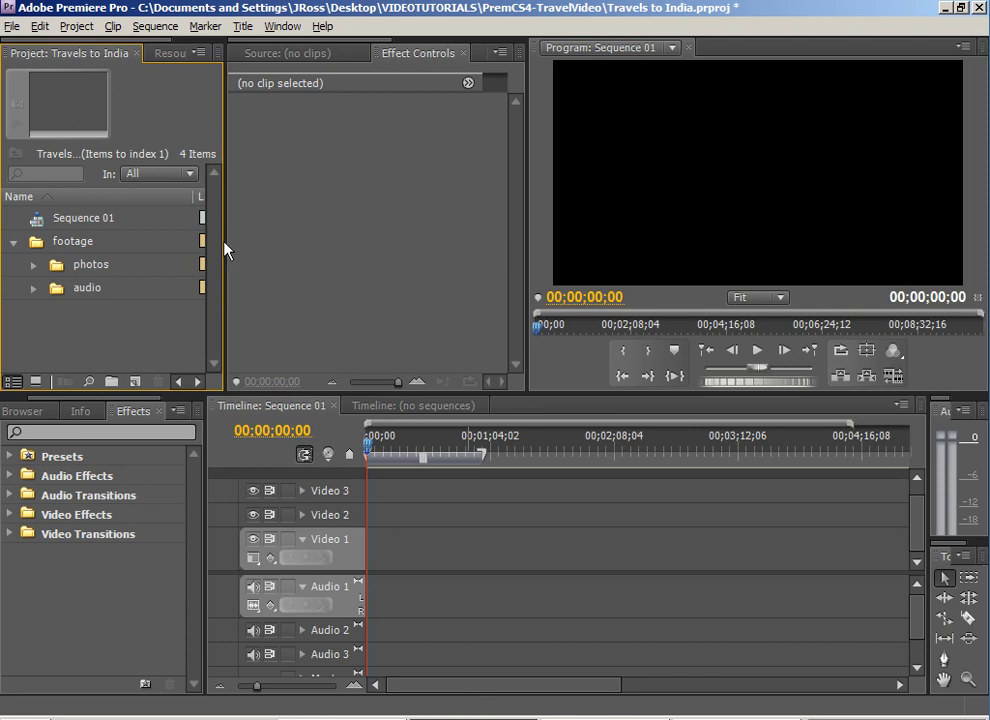
- Enlarge the Project panel, expand the photos bin and select Architectural_Wonder,_Taj_Mahal,_India.jpg to show its full preview details
left_click_drag(225, 250, 343, 256)
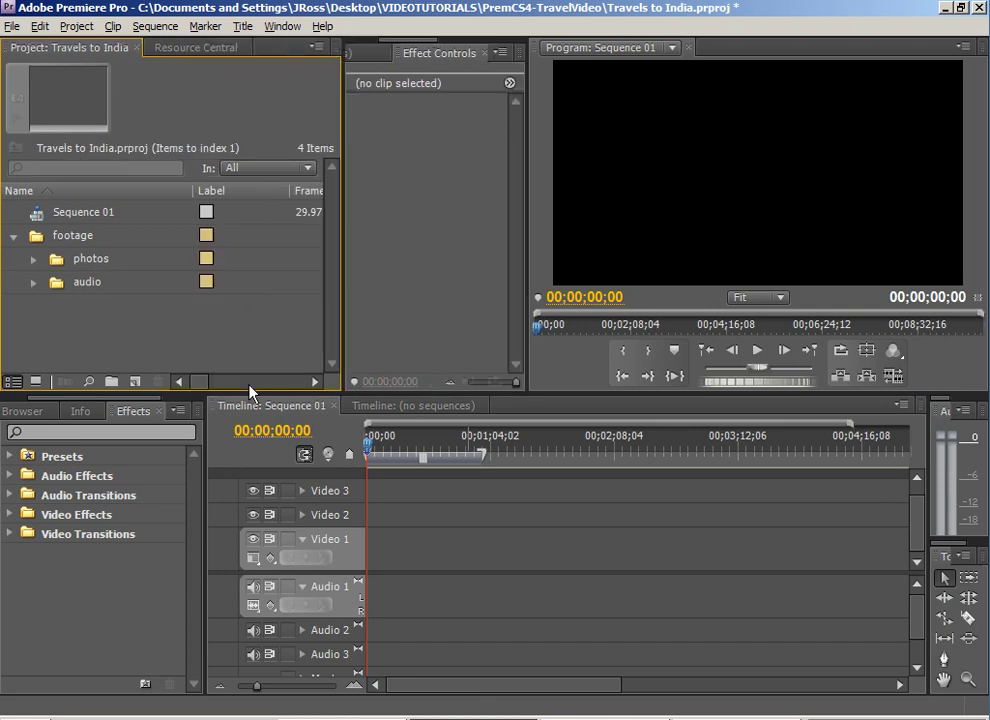
left_click_drag(250, 398, 245, 497)
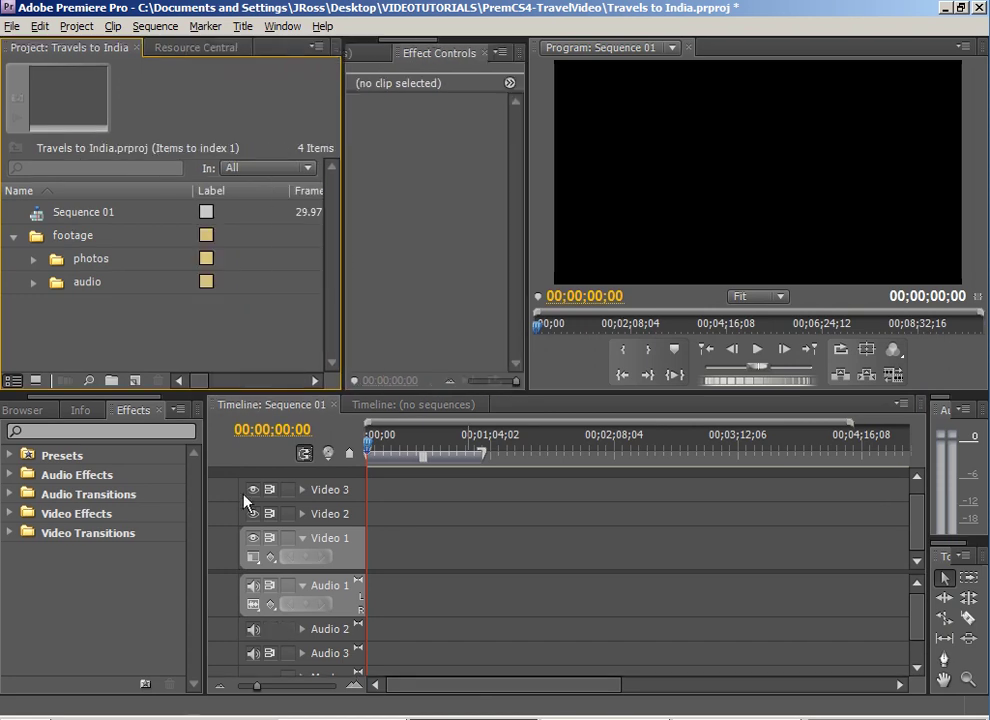
left_click(33, 258)
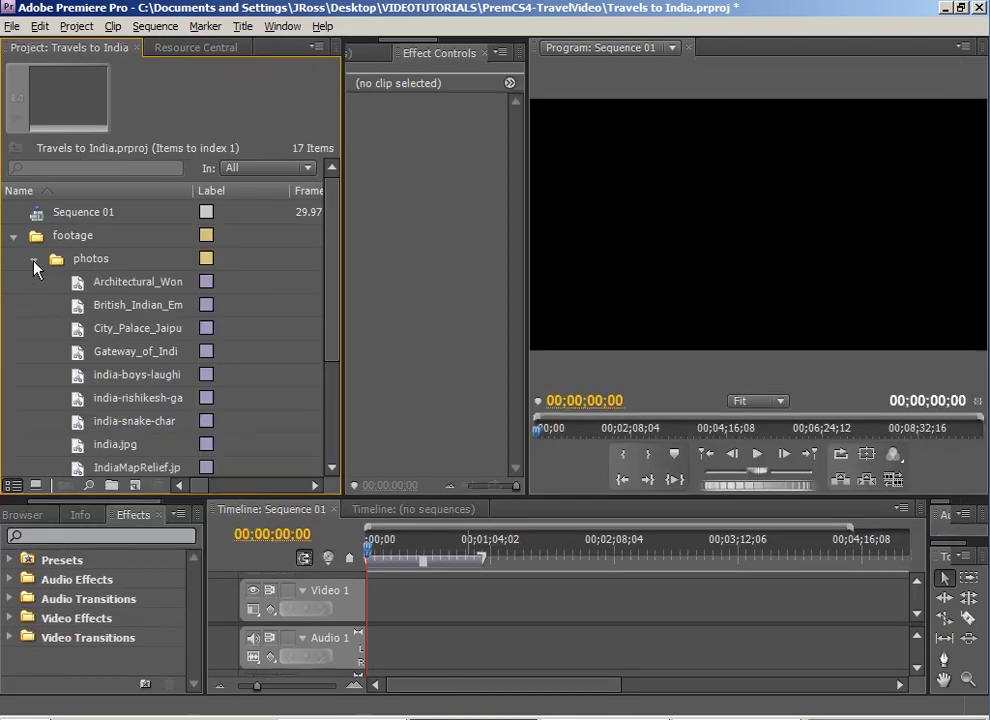
left_click(78, 286)
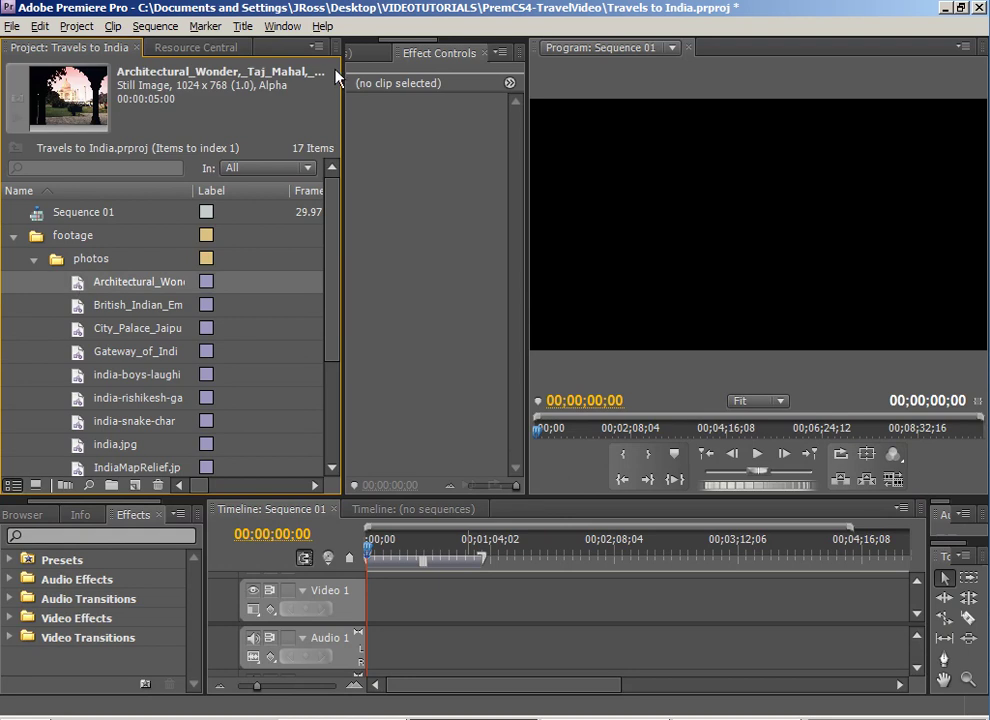
left_click_drag(345, 80, 387, 80)
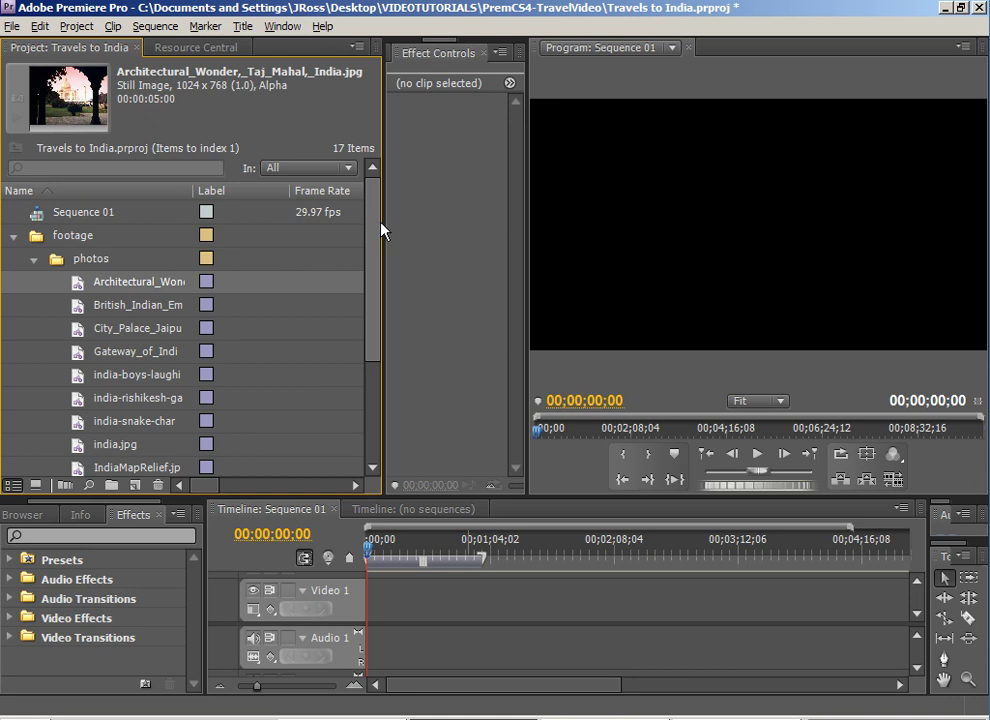
- Load the Taj Mahal photo into a widened Source Monitor and place it at the start of Video 1 in Sequence 01
double_click(77, 289)
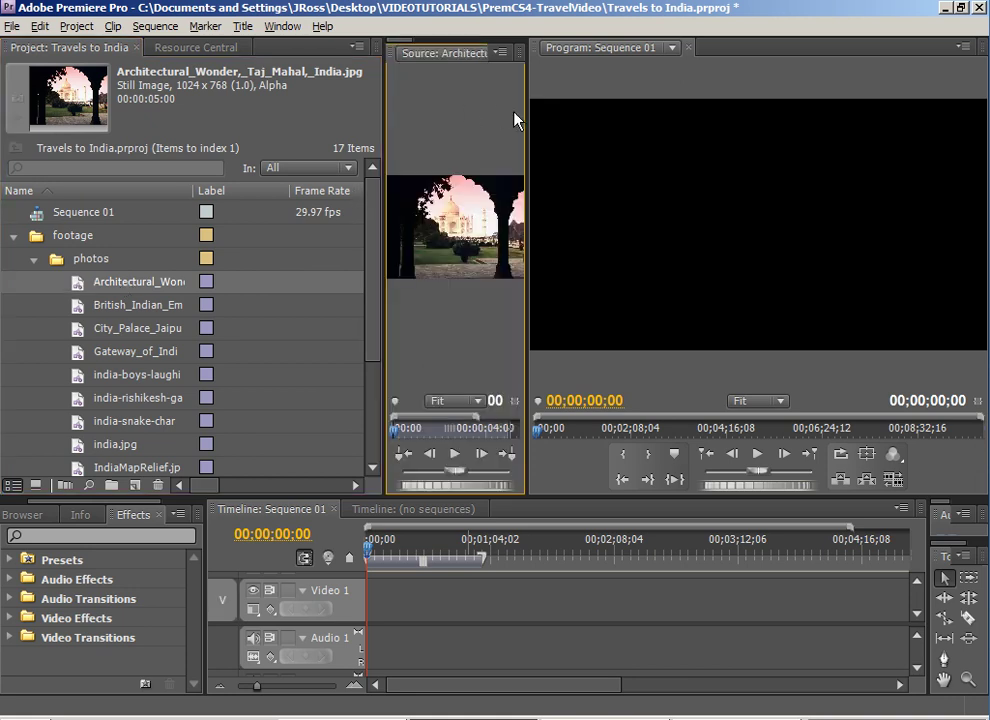
left_click_drag(527, 115, 663, 121)
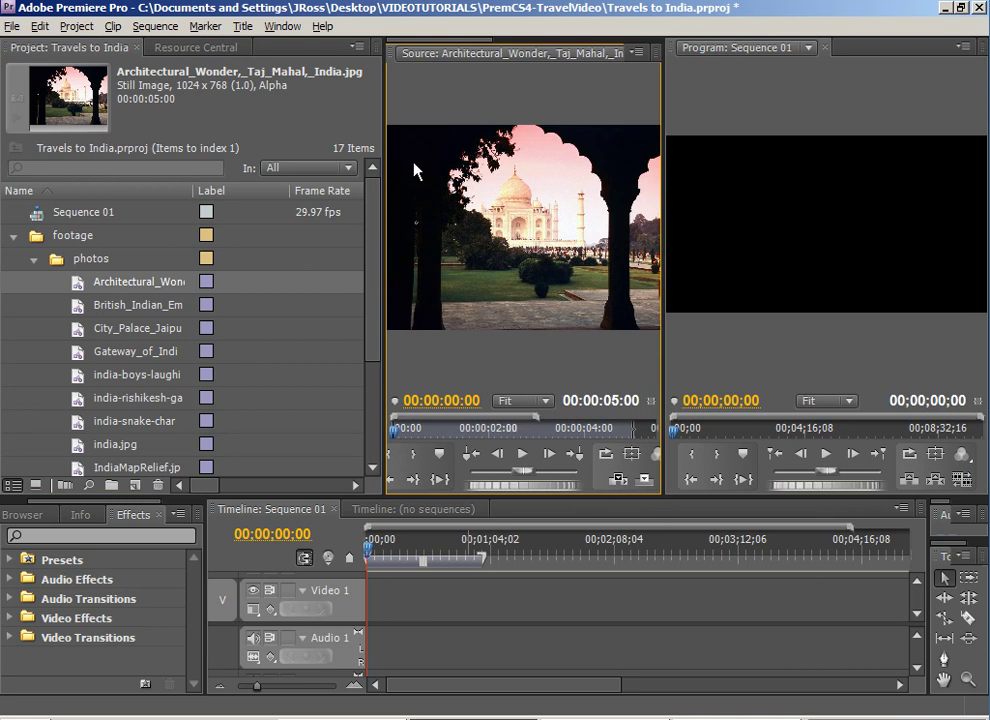
left_click_drag(545, 259, 371, 628)
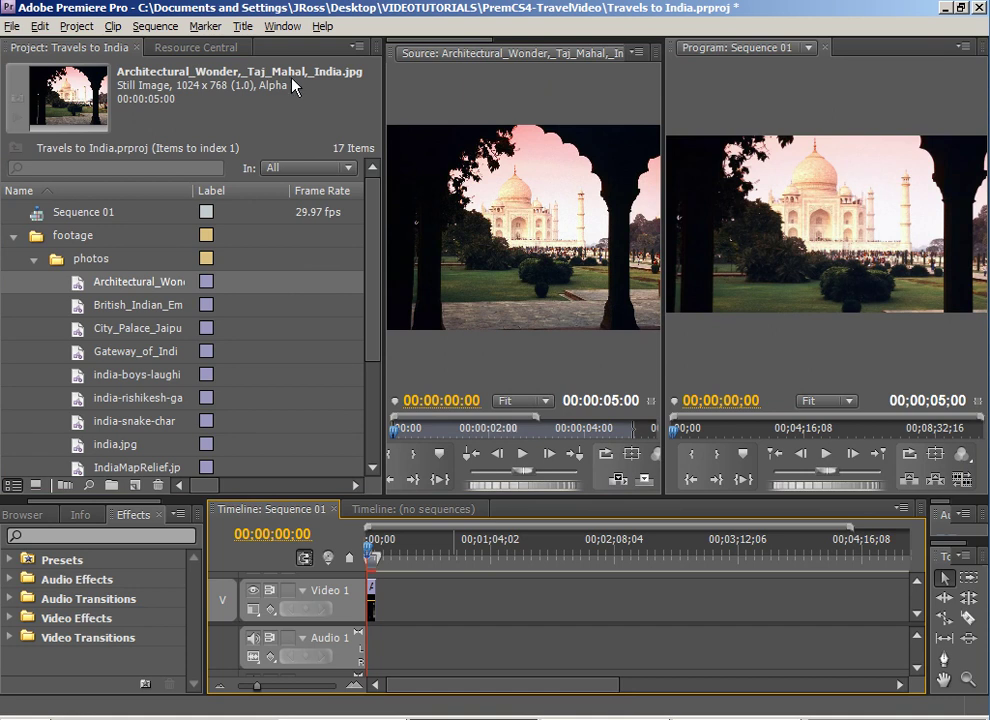
- Widen the Project panel to read the Taj Mahal photo's usage, jump to its instance in Sequence 01 and briefly play it
left_click(214, 66)
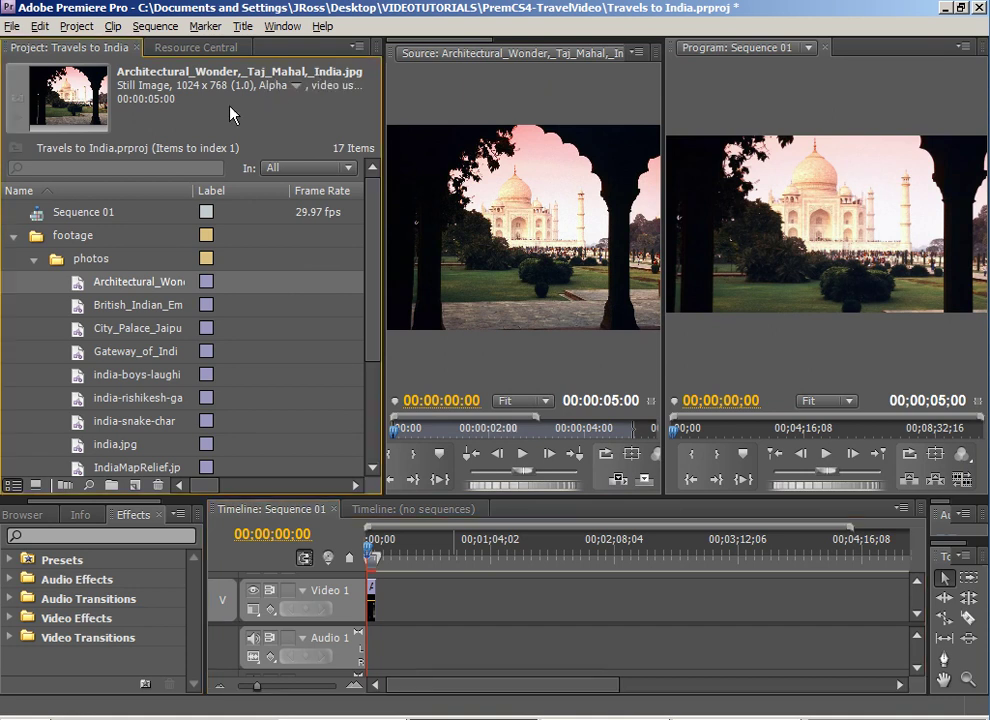
left_click(296, 87)
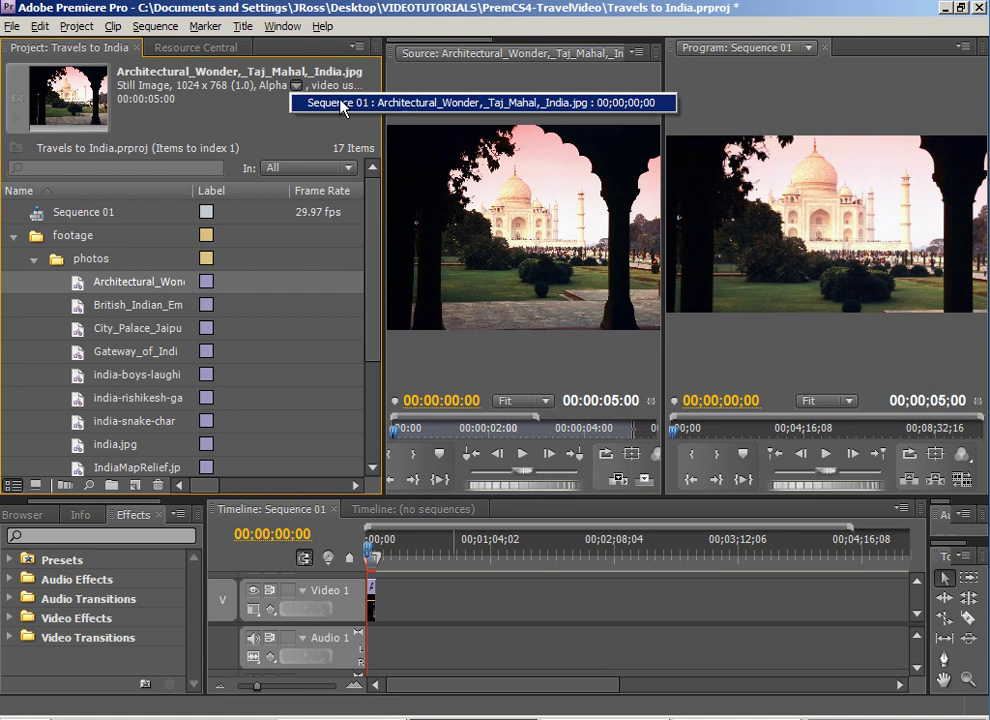
left_click(266, 84)
left_click_drag(386, 112, 503, 108)
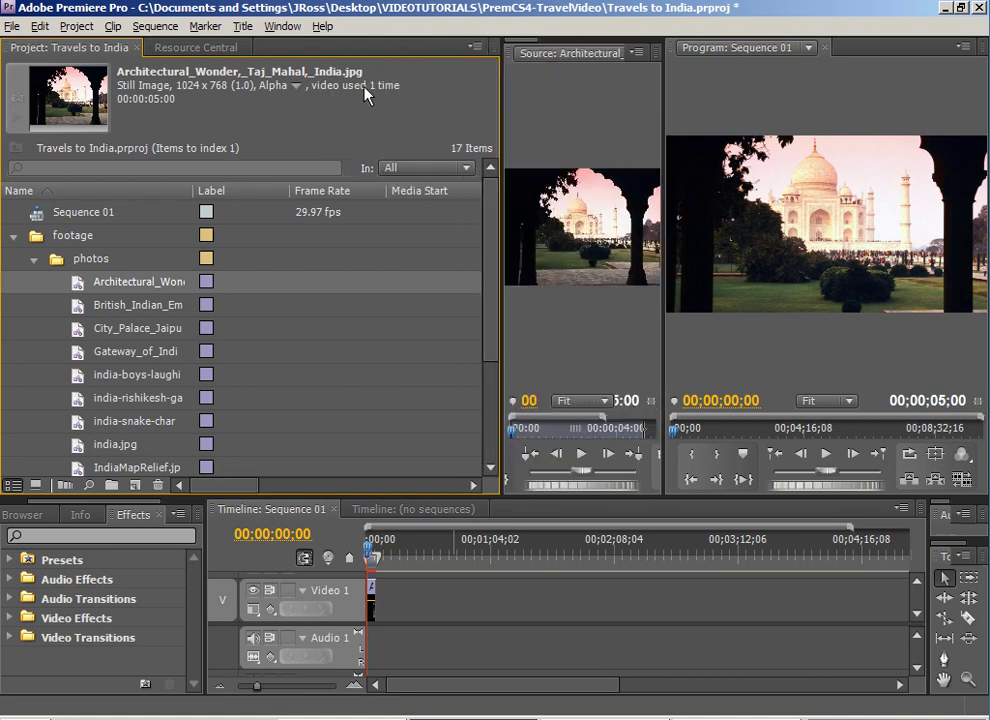
left_click(296, 86)
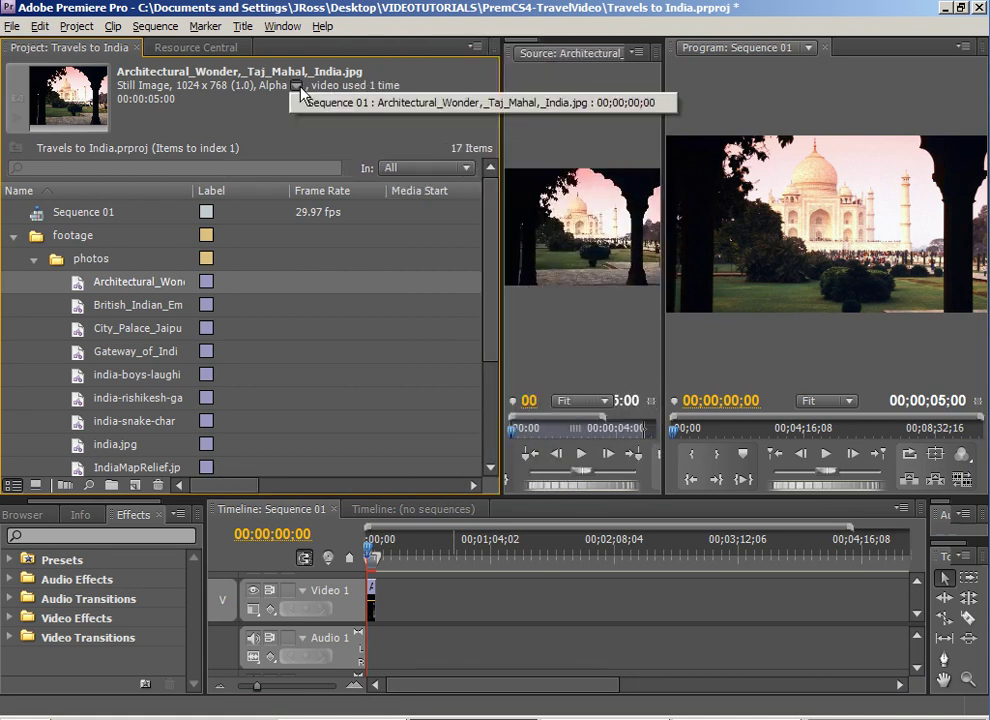
left_click(389, 103)
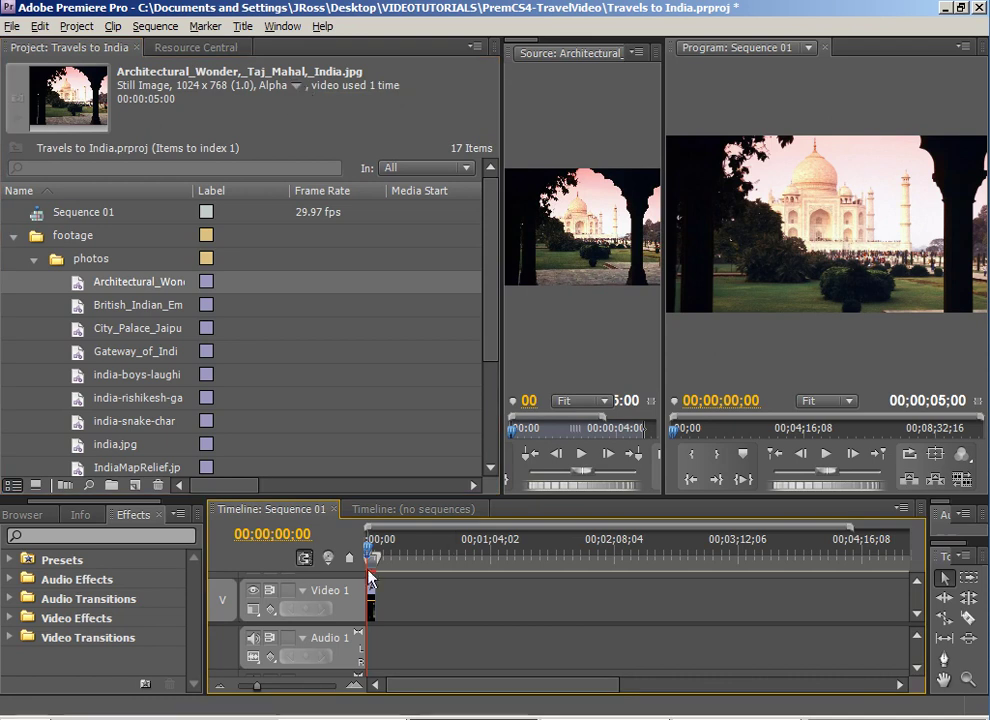
key("space")
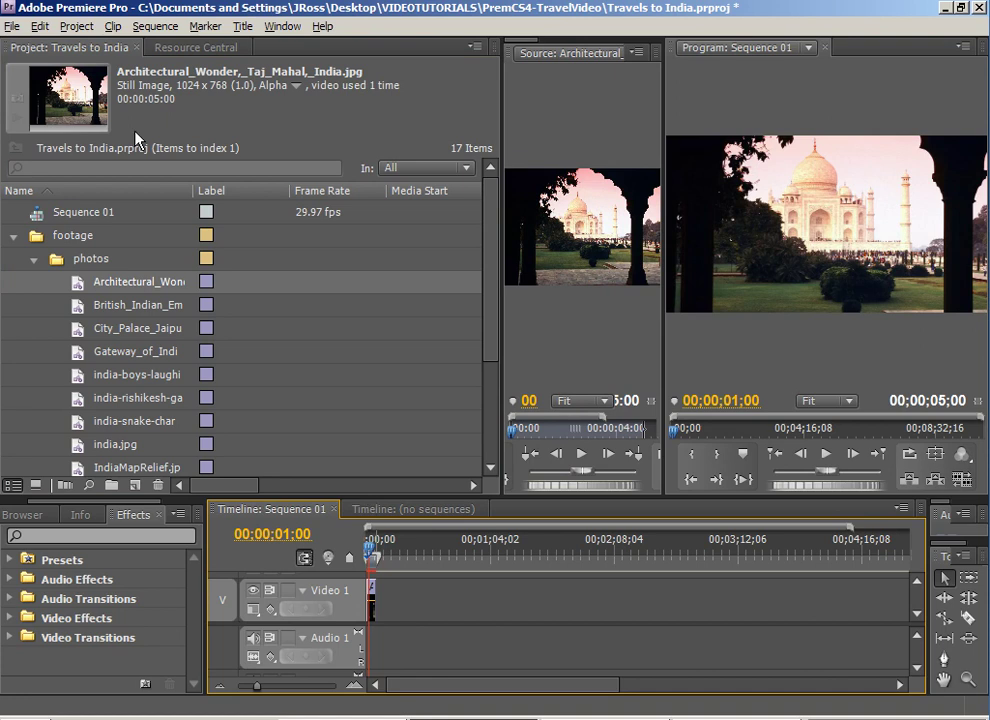
left_click(58, 263)
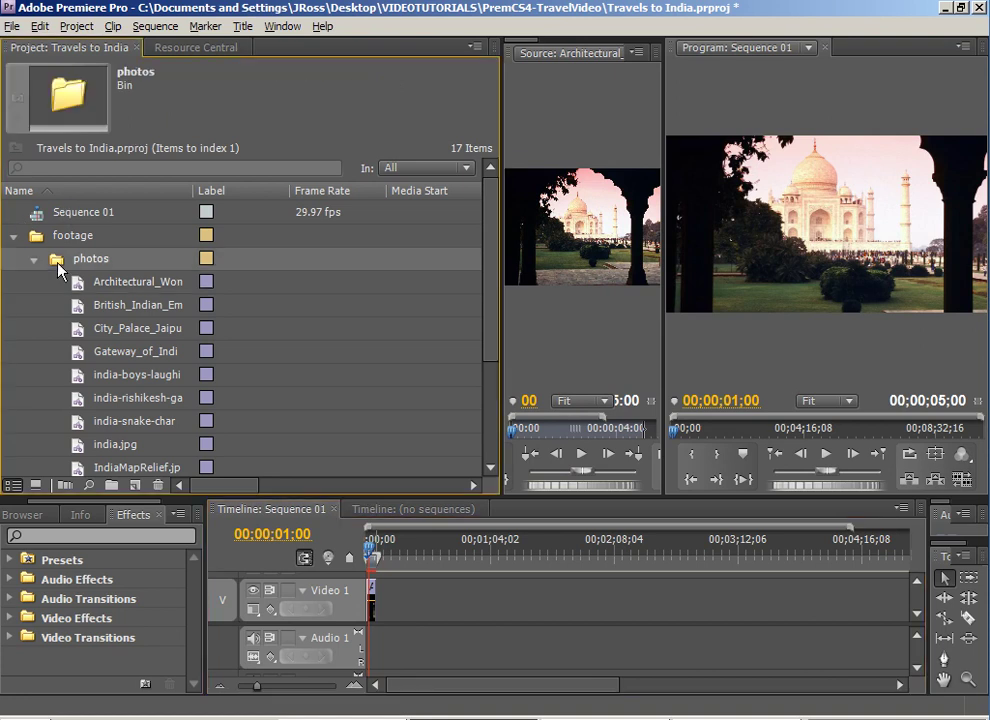
double_click(58, 263)
left_click(705, 104)
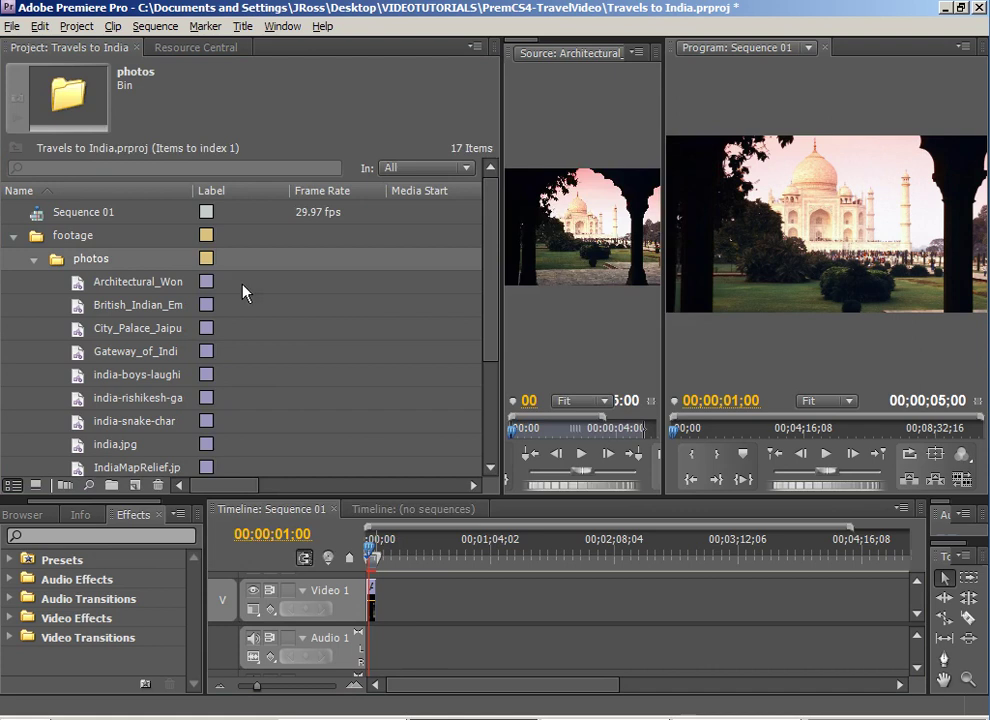
- Narrow the Project panel to enlarge the Source Monitor and load British_Indian_Empire_1909_Imperial_Gazetteer_of_India.jpg into it
left_click(78, 284)
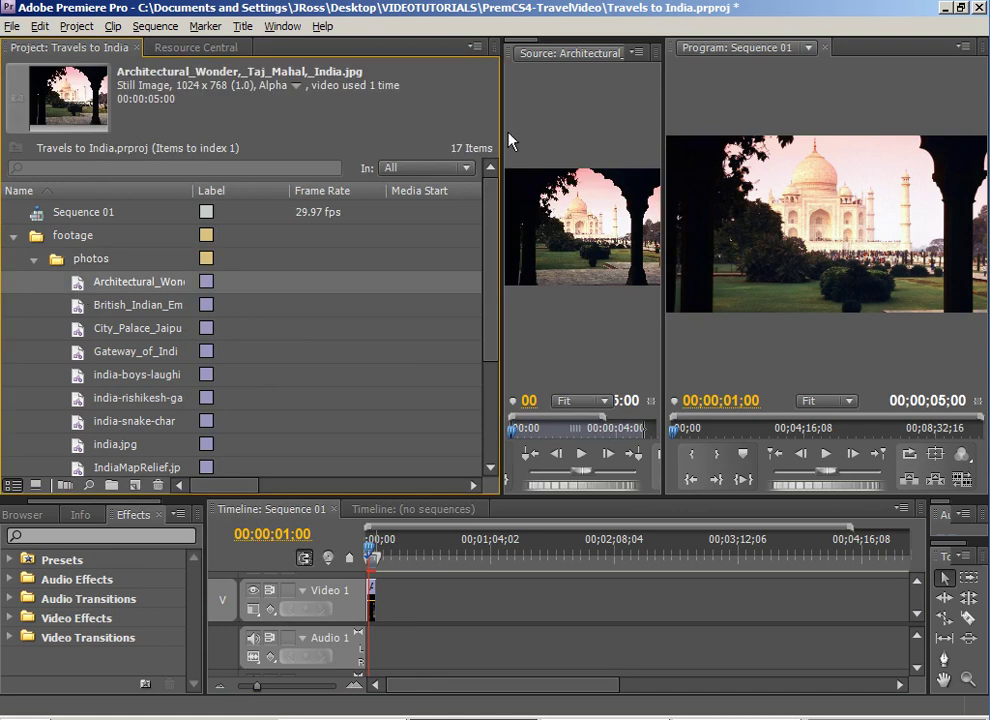
left_click_drag(503, 127, 231, 131)
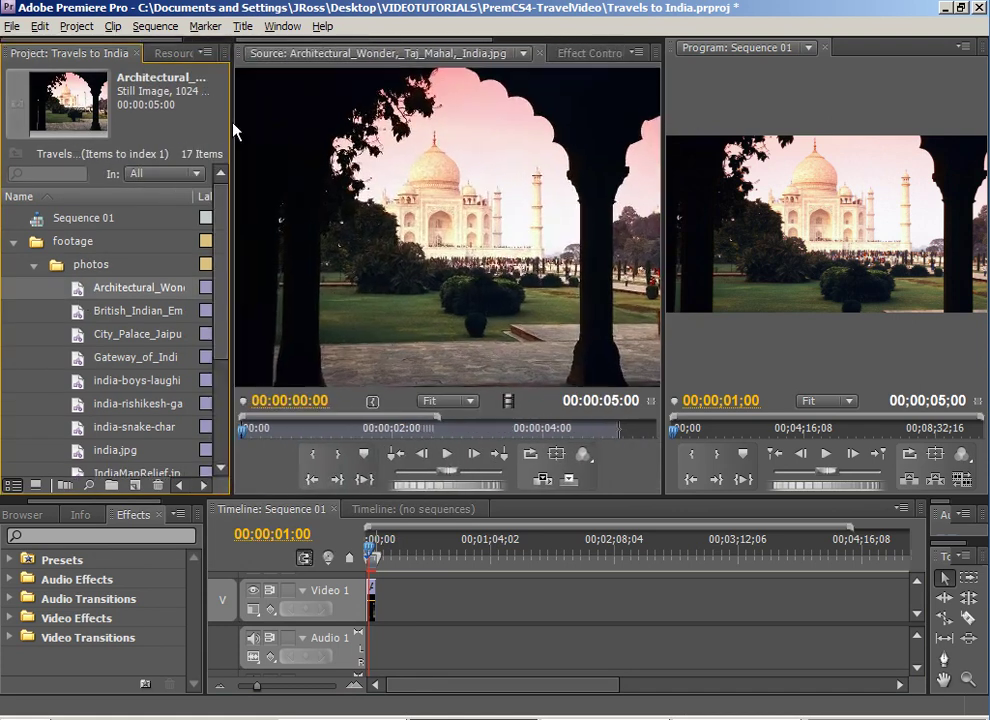
left_click_drag(92, 310, 567, 203)
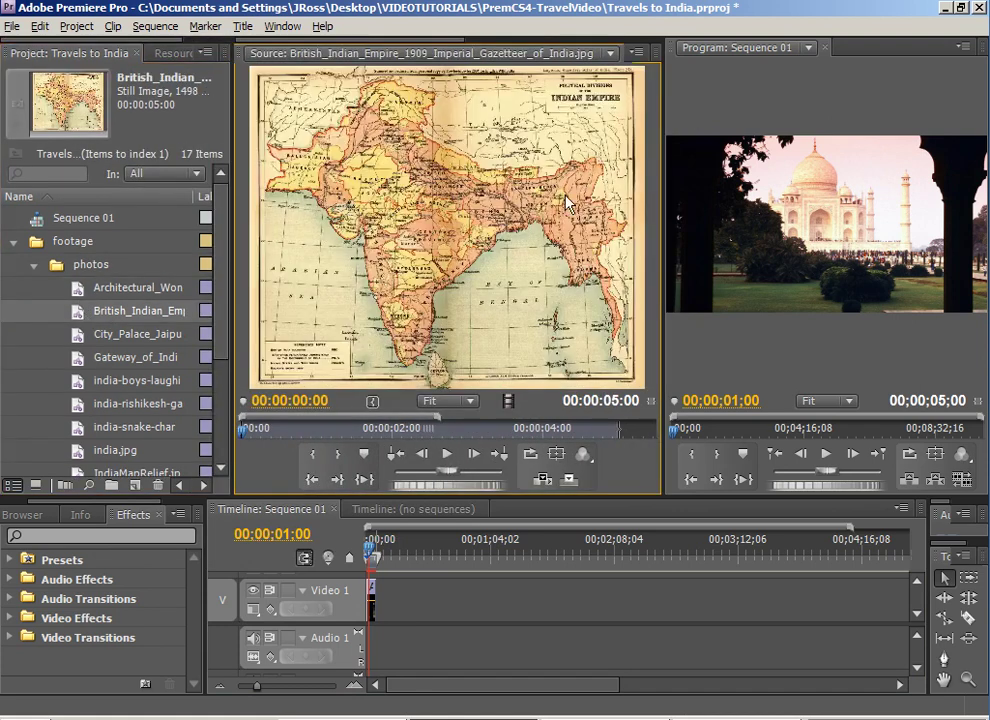
- Preview City_Palace_Jaipur_India.jpg, load Gateway_of_India.jpeg into the Source Monitor and place it directly after the Taj Mahal photo on Video 1
double_click(78, 336)
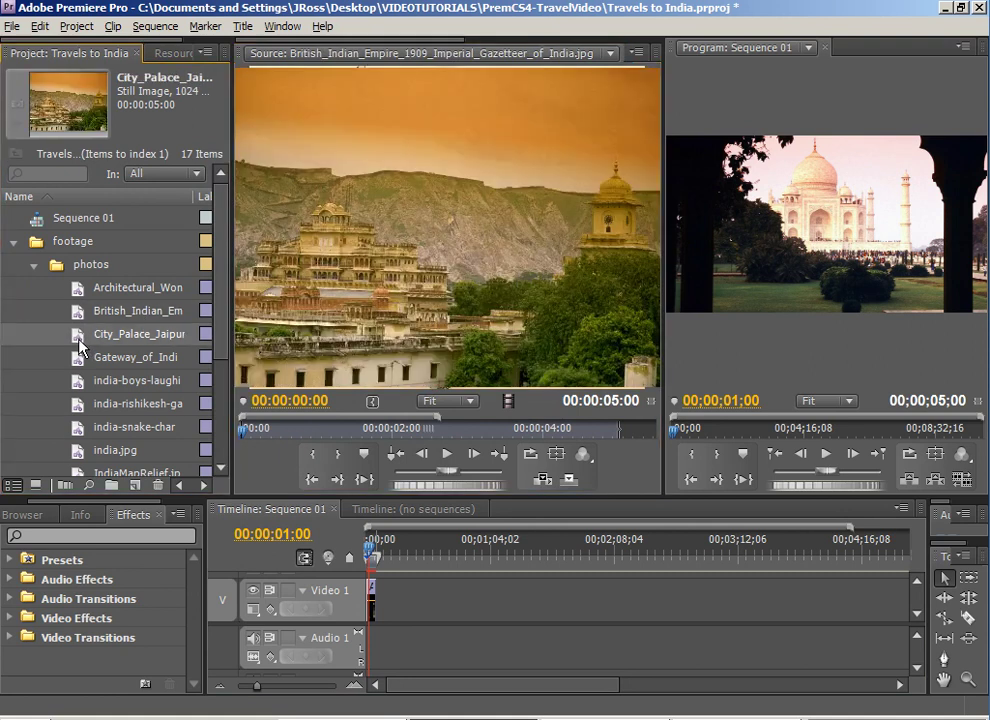
left_click(78, 360)
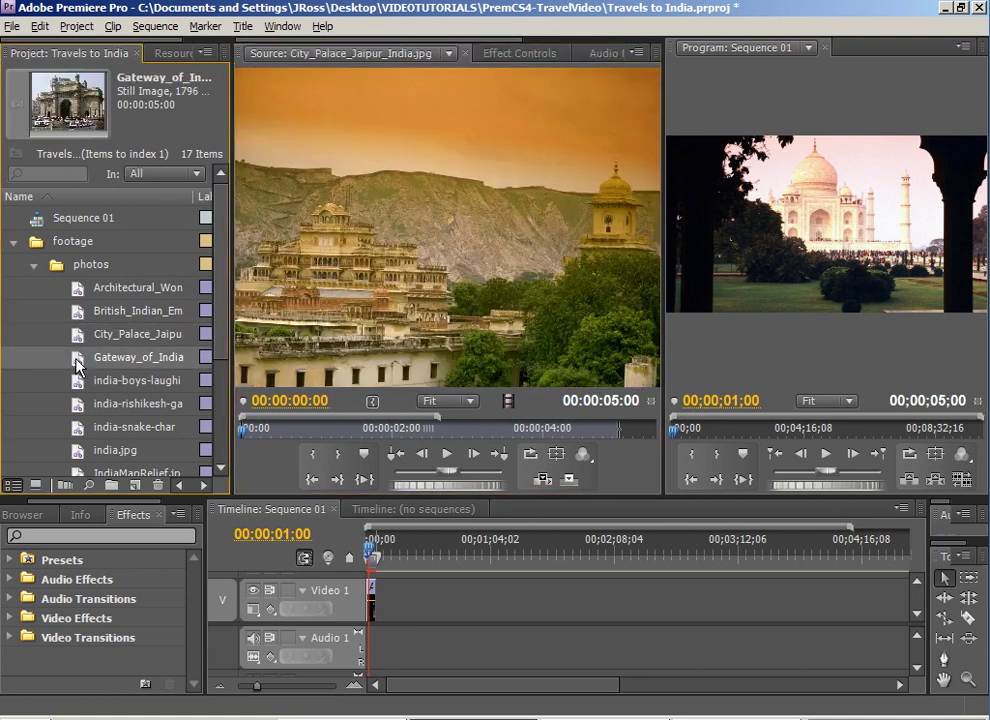
double_click(77, 360)
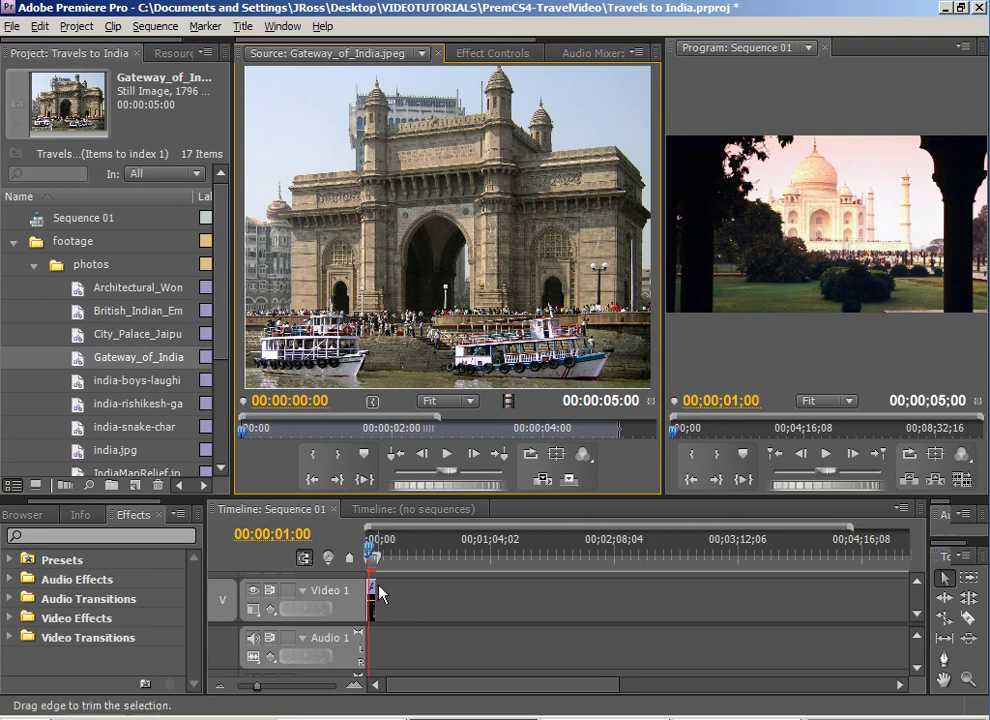
left_click_drag(436, 178, 378, 606)
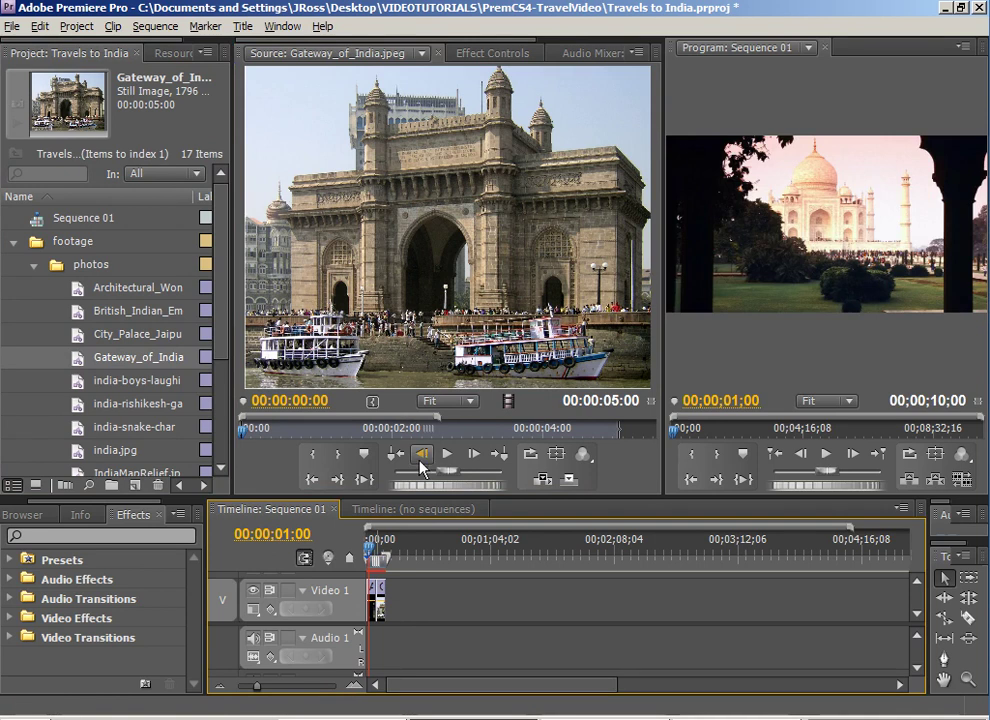
- Move the playhead to the sequence end at 00;00;10;00 and insert india-boys-laughing.jpg there from the Source Monitor
key("End")
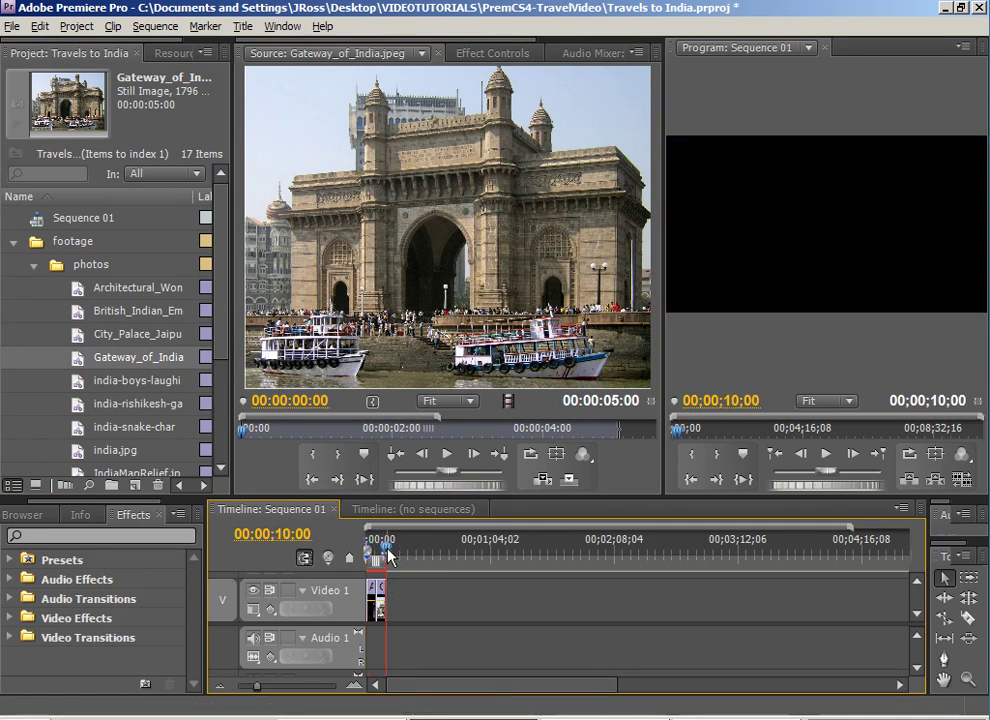
mouse_move(388, 556)
left_mouse_down()
mouse_move(457, 552)
mouse_move(381, 552)
mouse_move(392, 555)
left_mouse_up()
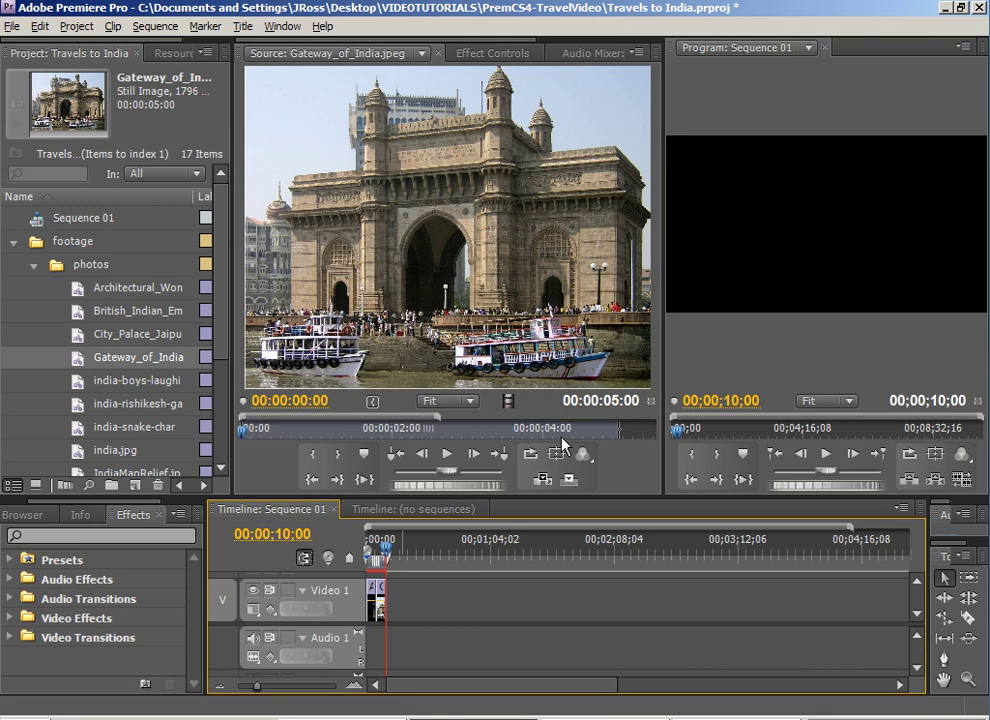
double_click(90, 380)
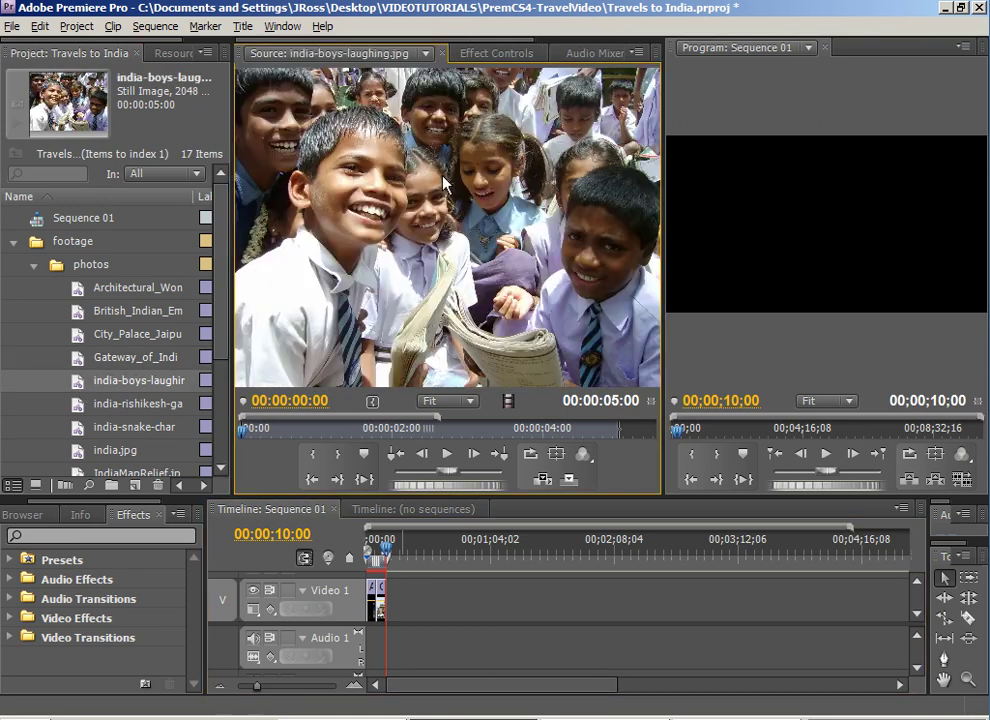
left_click(546, 482)
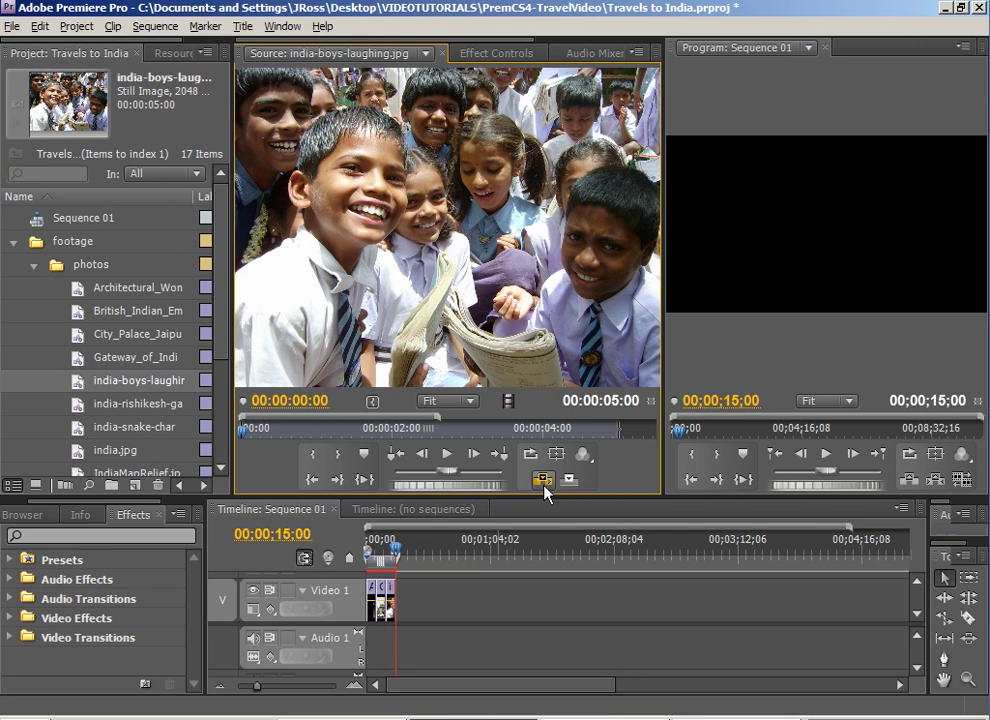
- Insert india-boys-laughing.jpg again at 00;00;05;00, between the Taj Mahal and Gateway of India clips, and scrub back over it to check
left_click(377, 553)
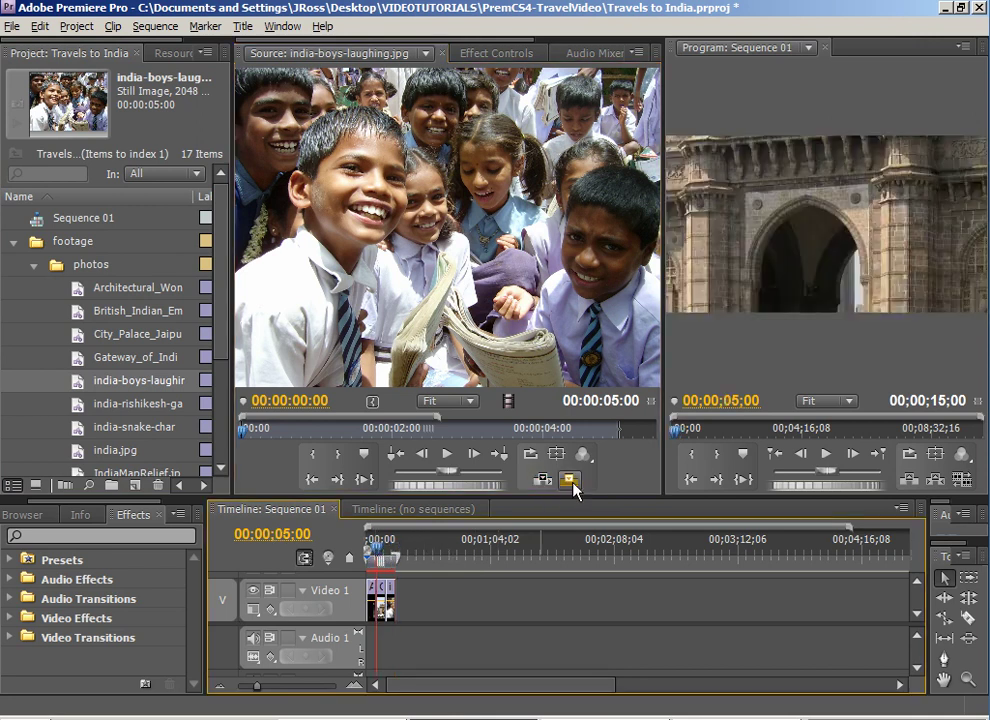
left_click(541, 481)
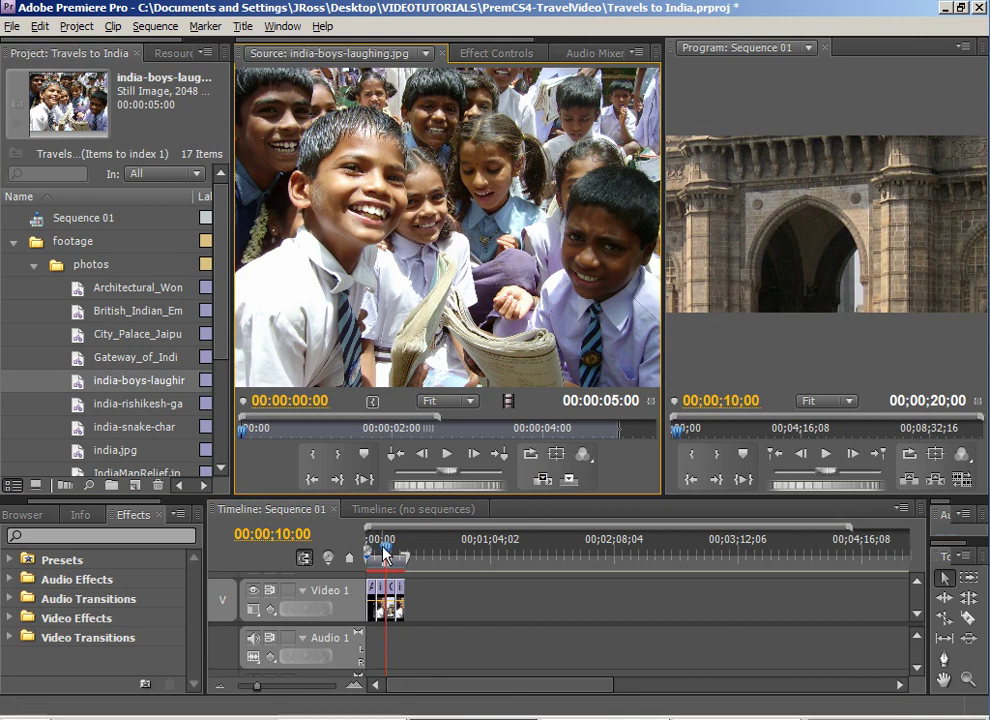
mouse_move(384, 553)
left_mouse_down()
mouse_move(366, 553)
mouse_move(444, 553)
mouse_move(366, 553)
mouse_move(381, 553)
left_mouse_up()
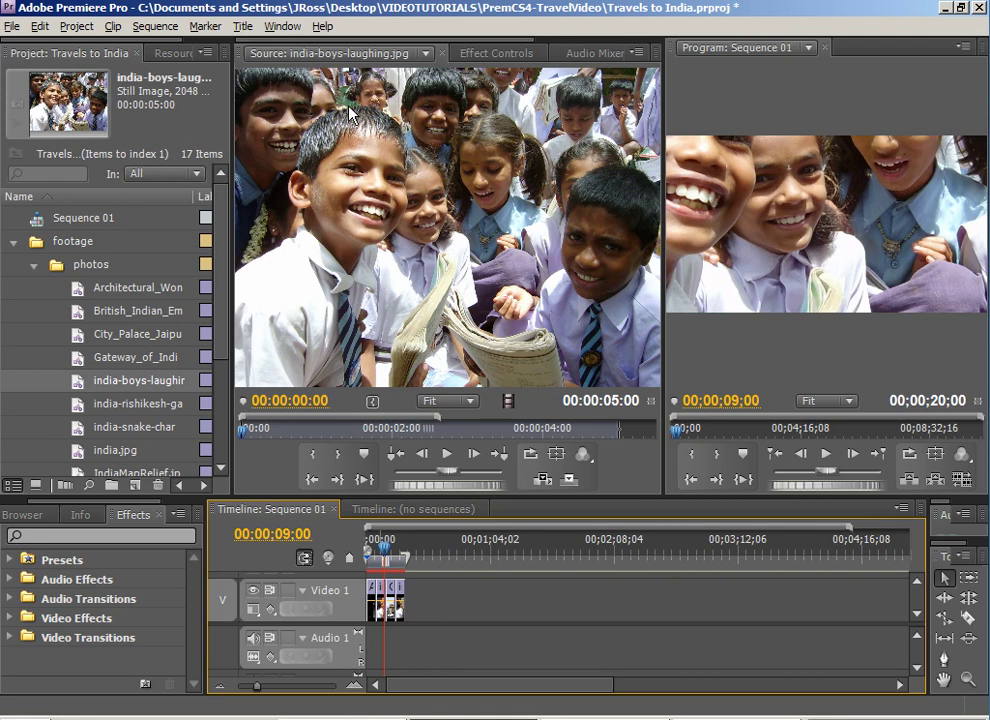
- Enlarge the Program Monitor, go to the Gateway of India clip at 00;00;11;15 and shift its image slightly upward in the frame
left_click_drag(660, 185, 484, 190)
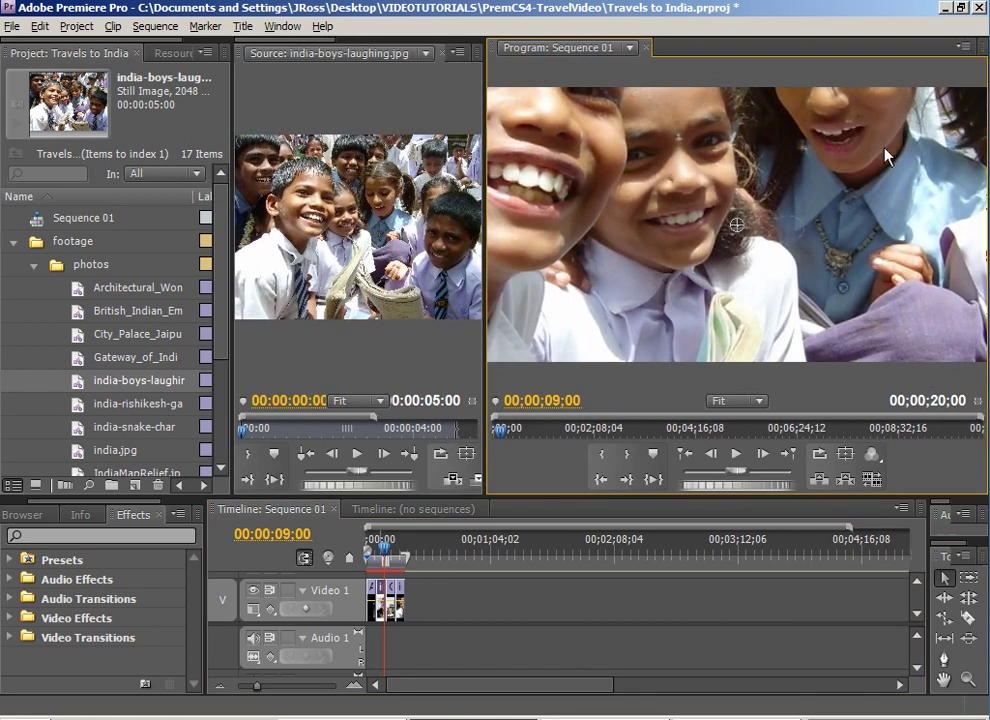
left_click(368, 232)
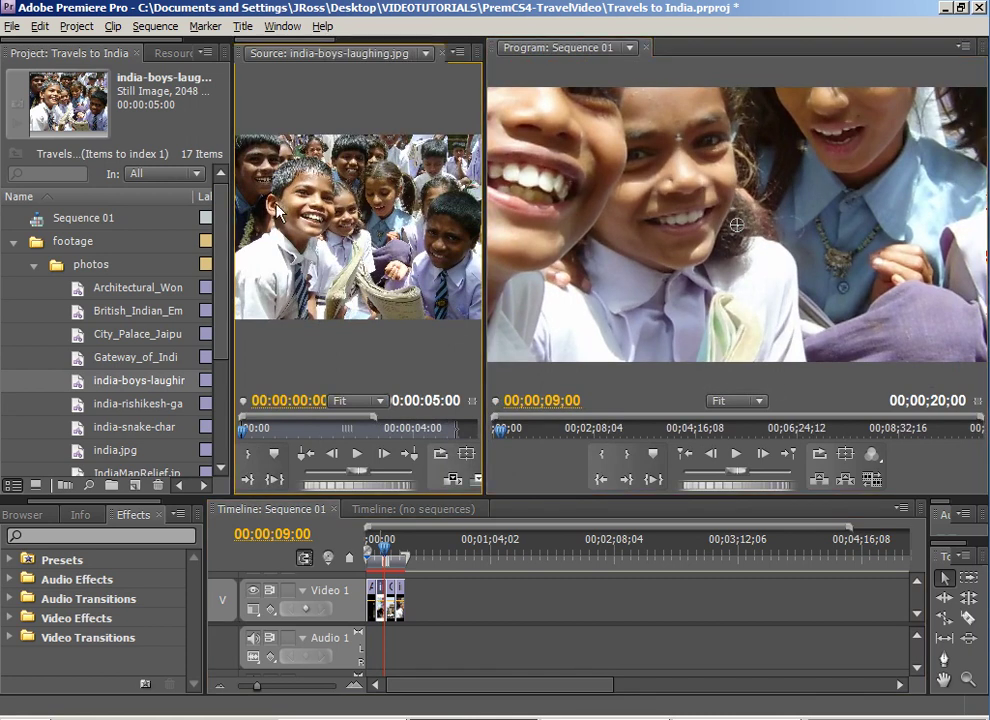
left_click(388, 541)
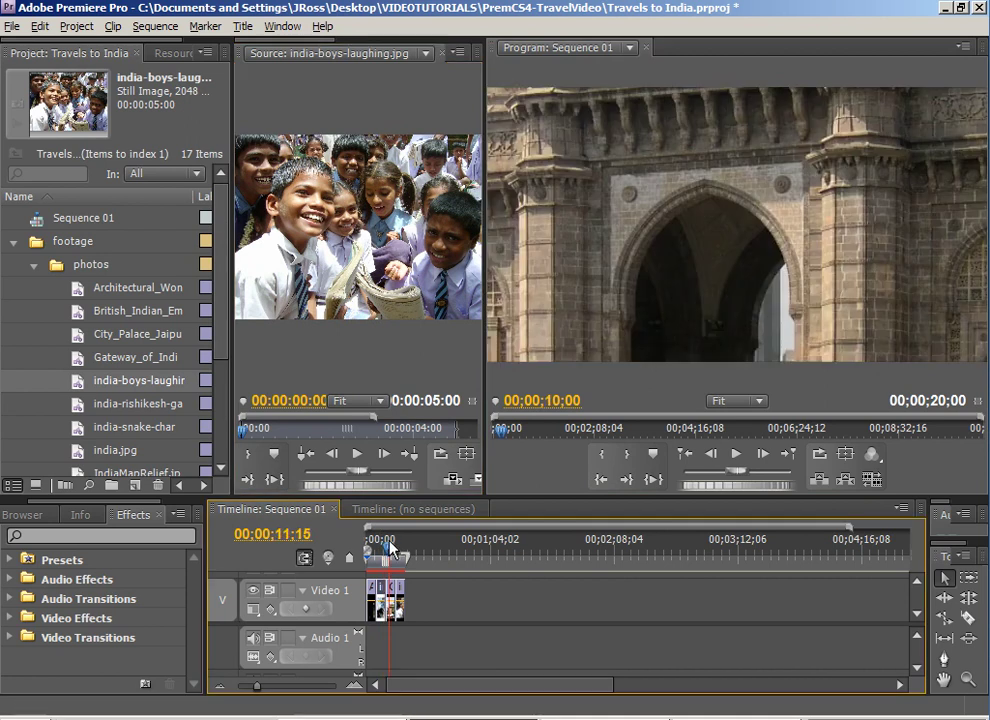
left_click(692, 221)
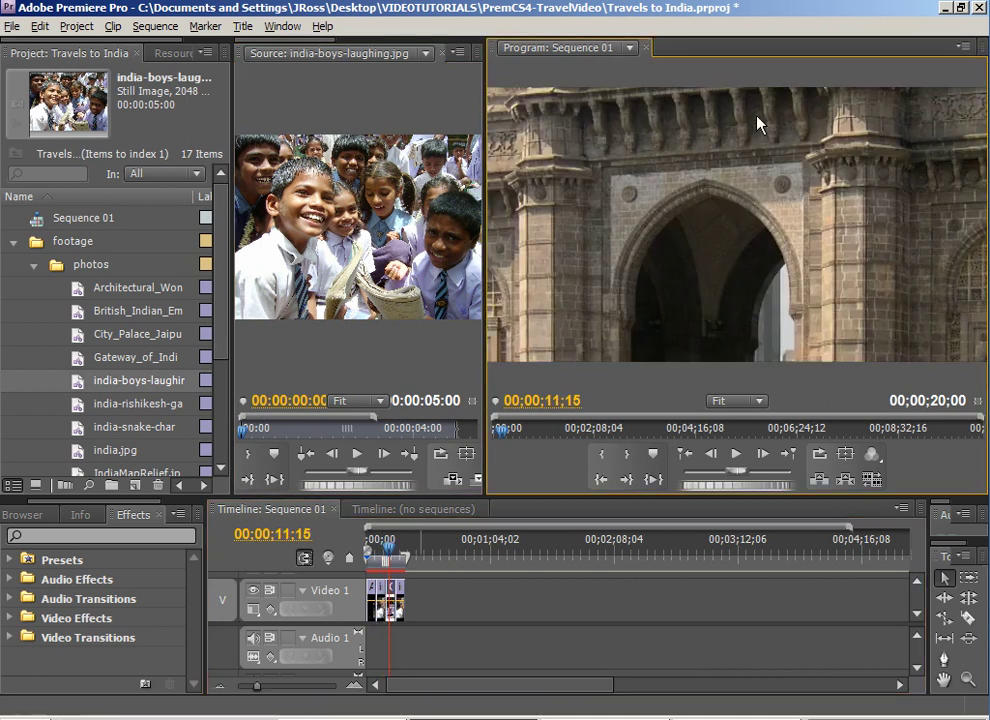
left_click_drag(692, 273, 708, 215)
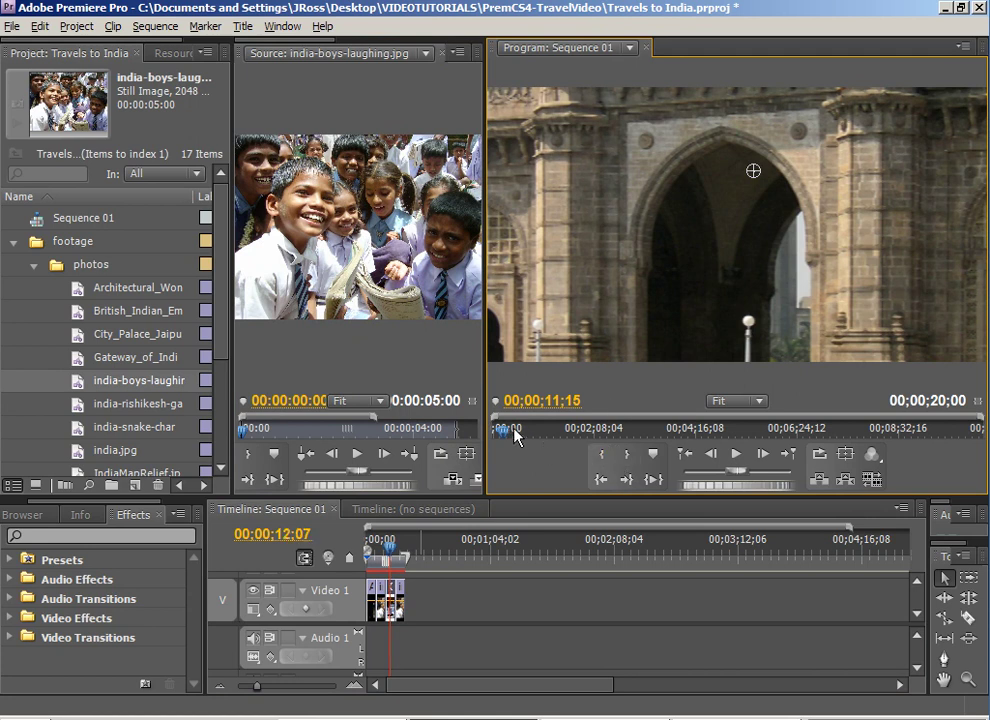
- Scrub back and forth through Sequence 01 with the Program Monitor's time ruler, the timeline playhead and the timecode
left_click_drag(515, 431, 493, 433)
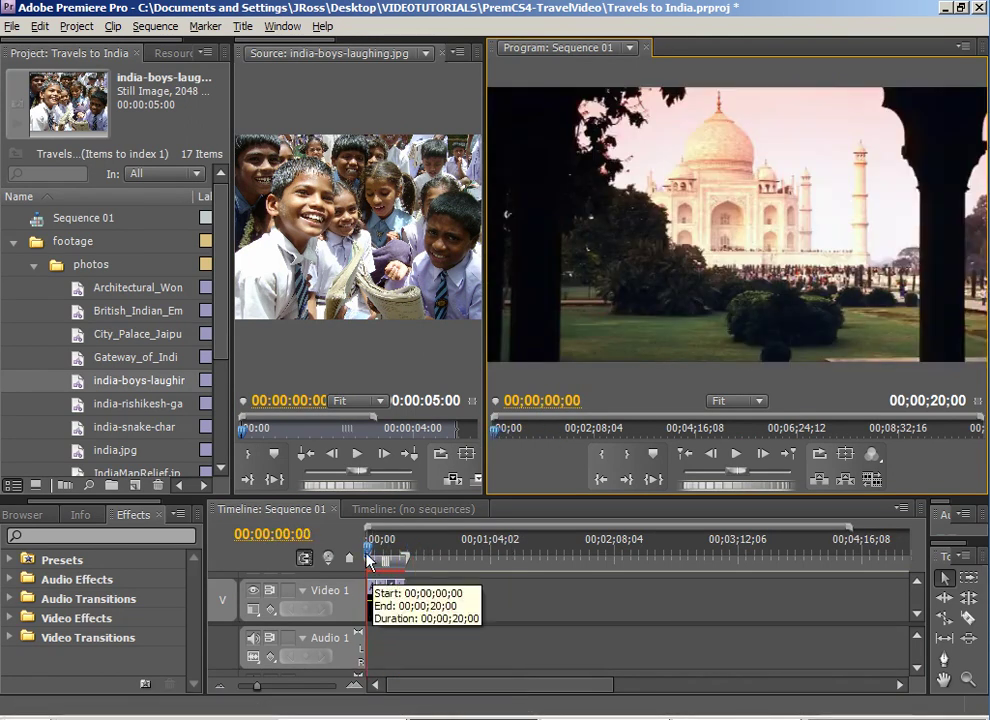
left_click_drag(374, 549, 398, 549)
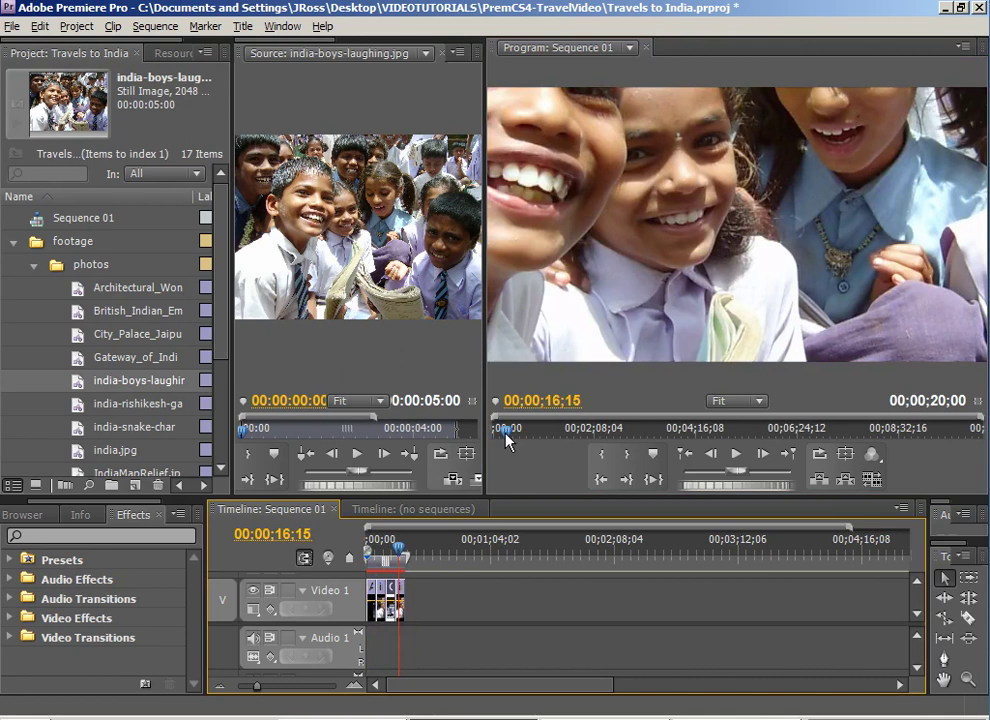
left_click_drag(507, 440, 483, 440)
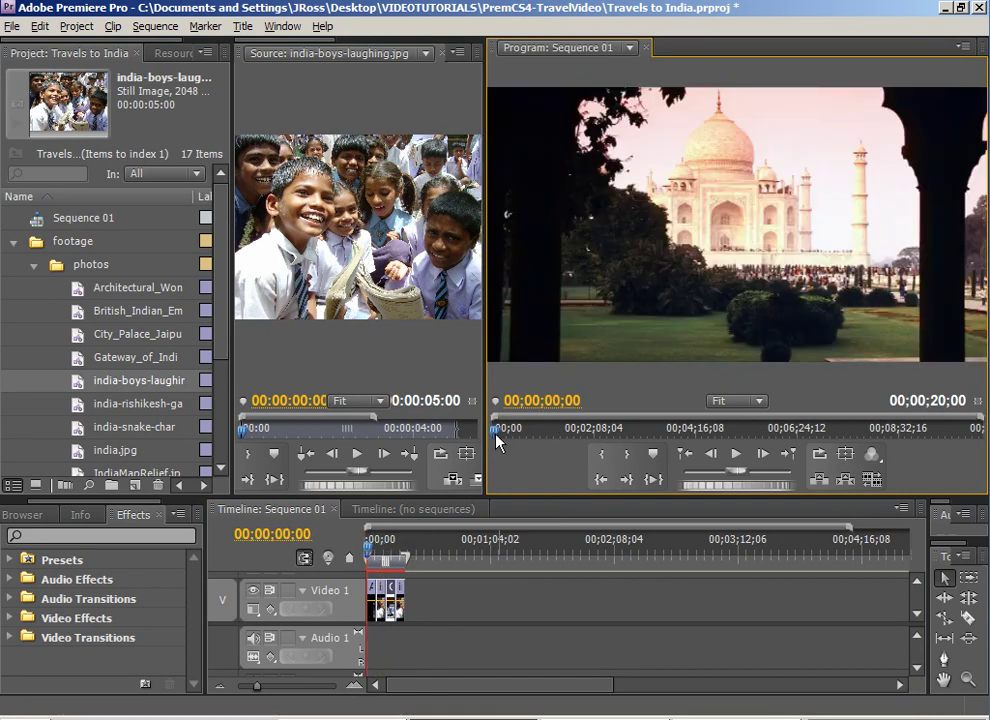
left_click_drag(499, 437, 507, 436)
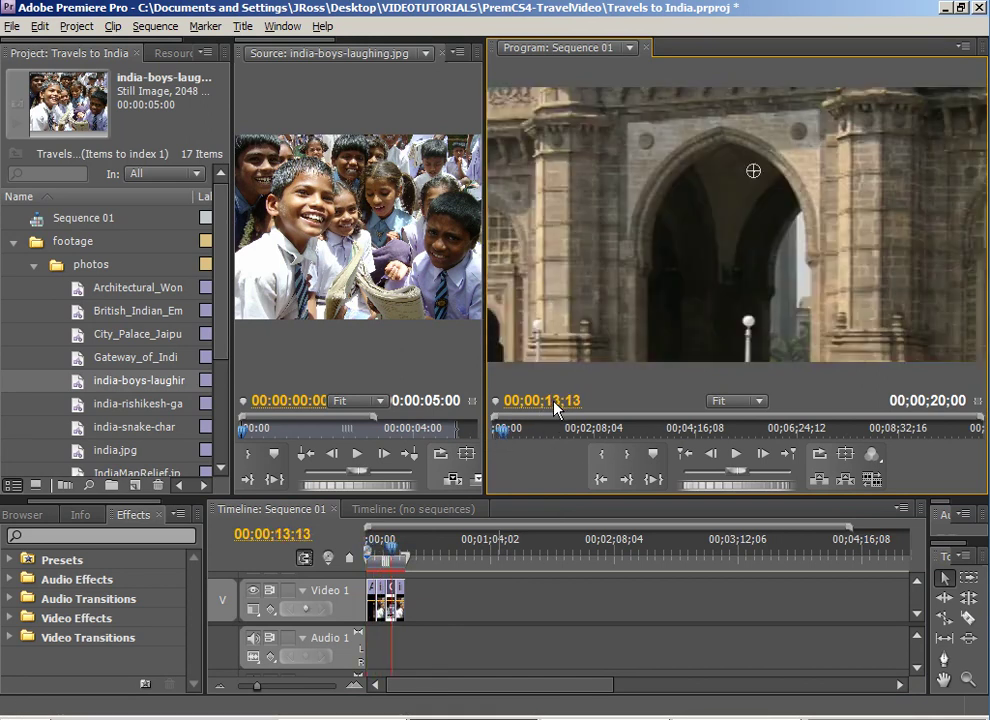
mouse_move(556, 408)
left_mouse_down()
mouse_move(545, 408)
mouse_move(647, 400)
mouse_move(540, 408)
left_mouse_up()
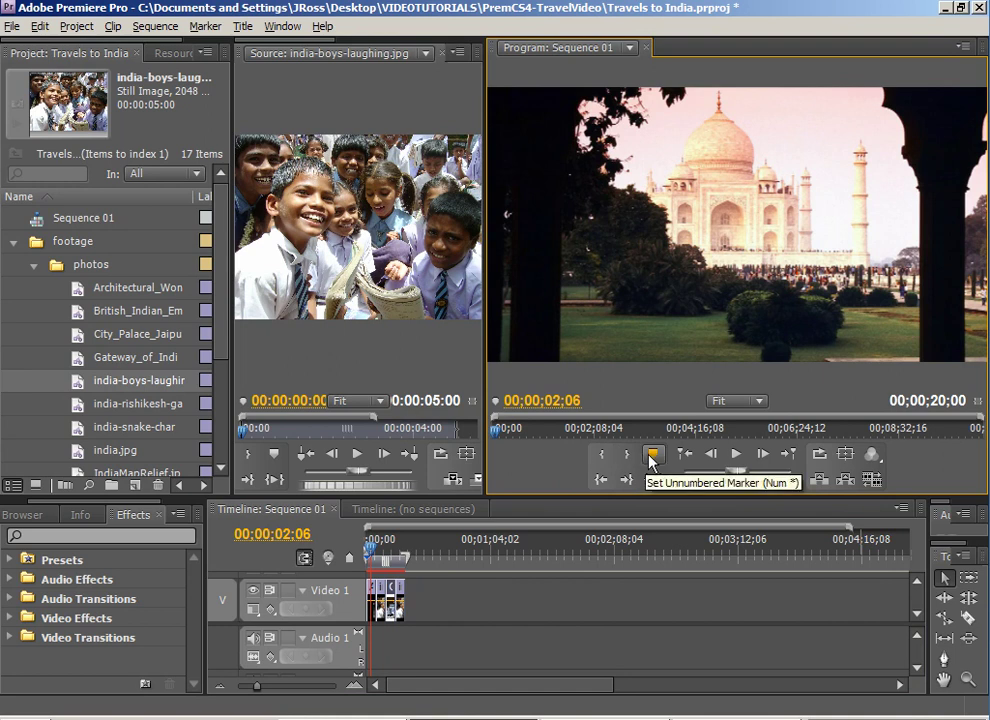
- Set an unnumbered sequence marker at 00;00;05;00, where the first india-boys-laughing.jpg clip begins
left_click_drag(378, 553, 382, 553)
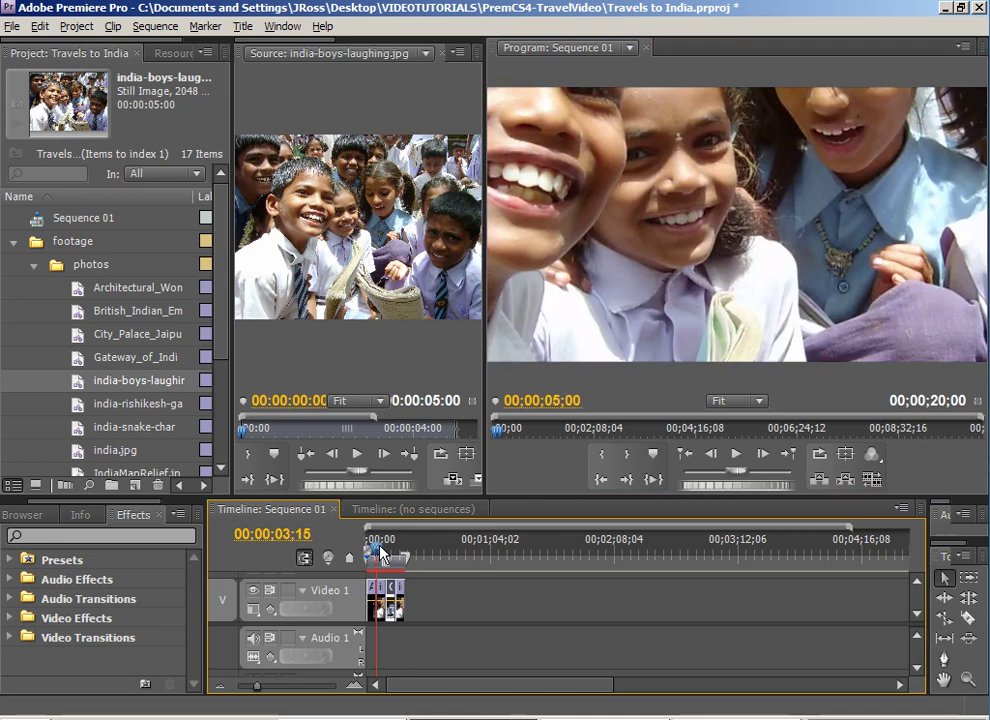
left_click(653, 453)
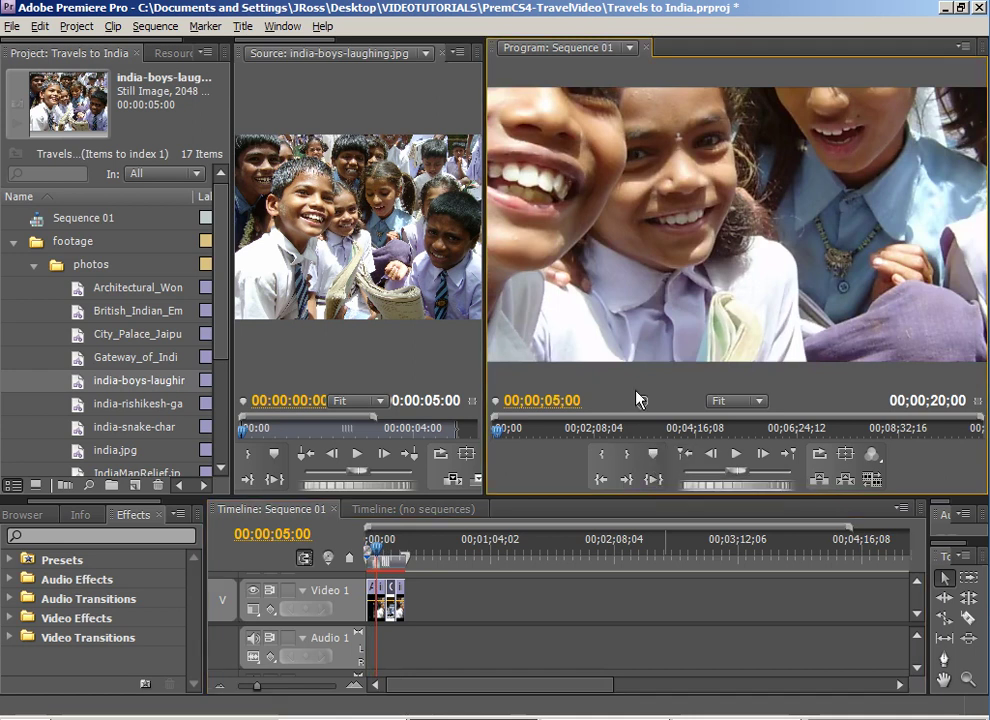
left_click(378, 566)
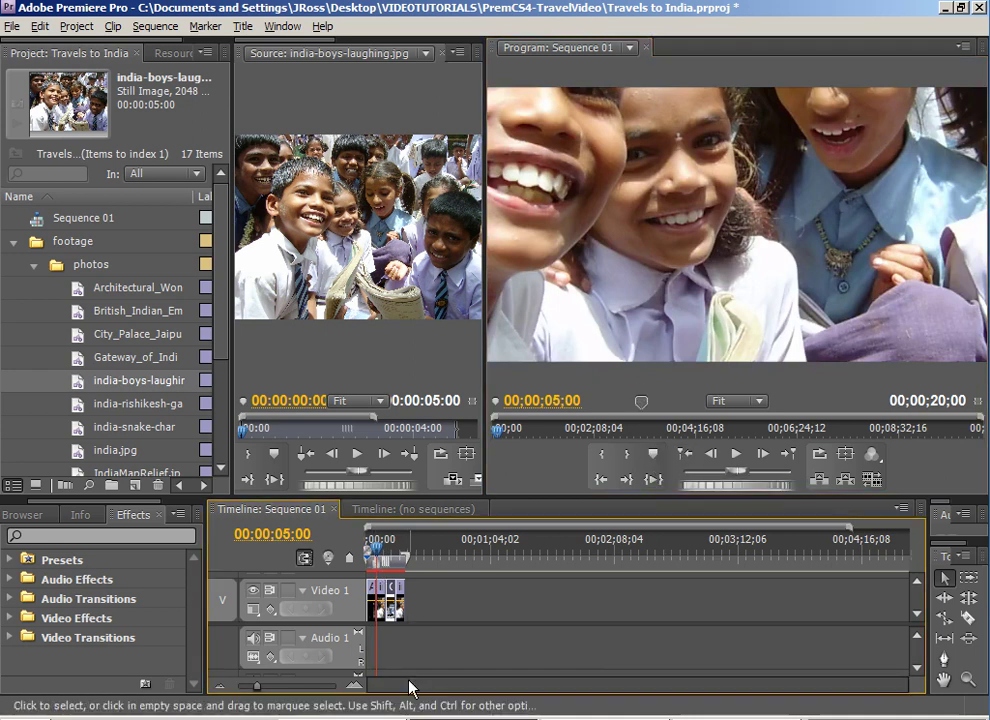
- Open the settings of the sequence marker at 00;00;05;00 and name it sadf
left_click(355, 685)
left_click(355, 685)
left_click(355, 685)
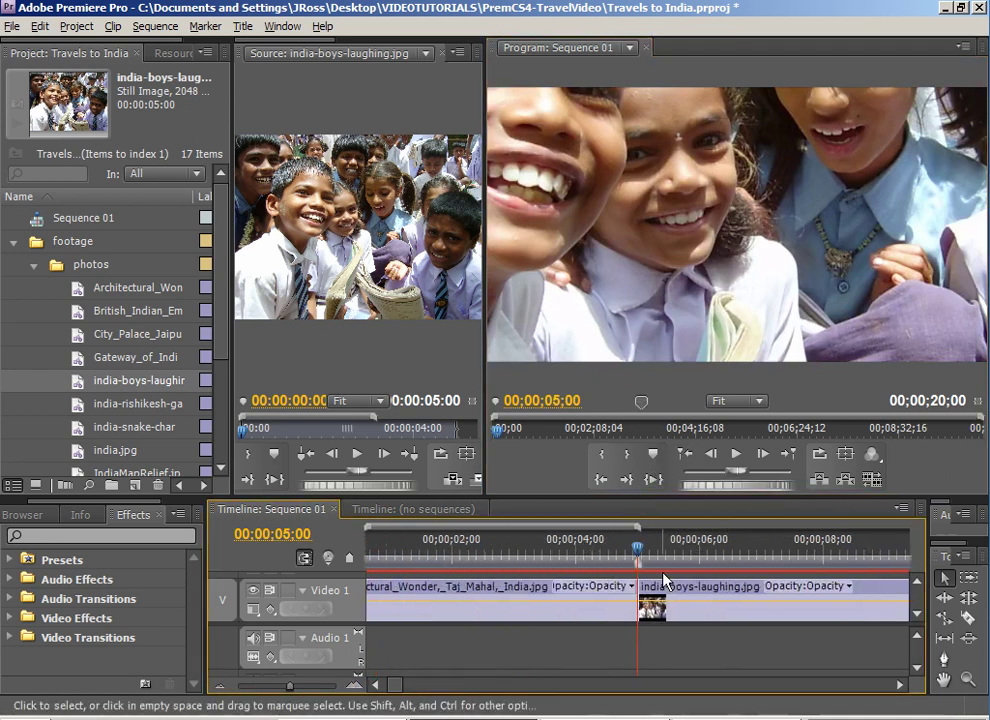
double_click(640, 547)
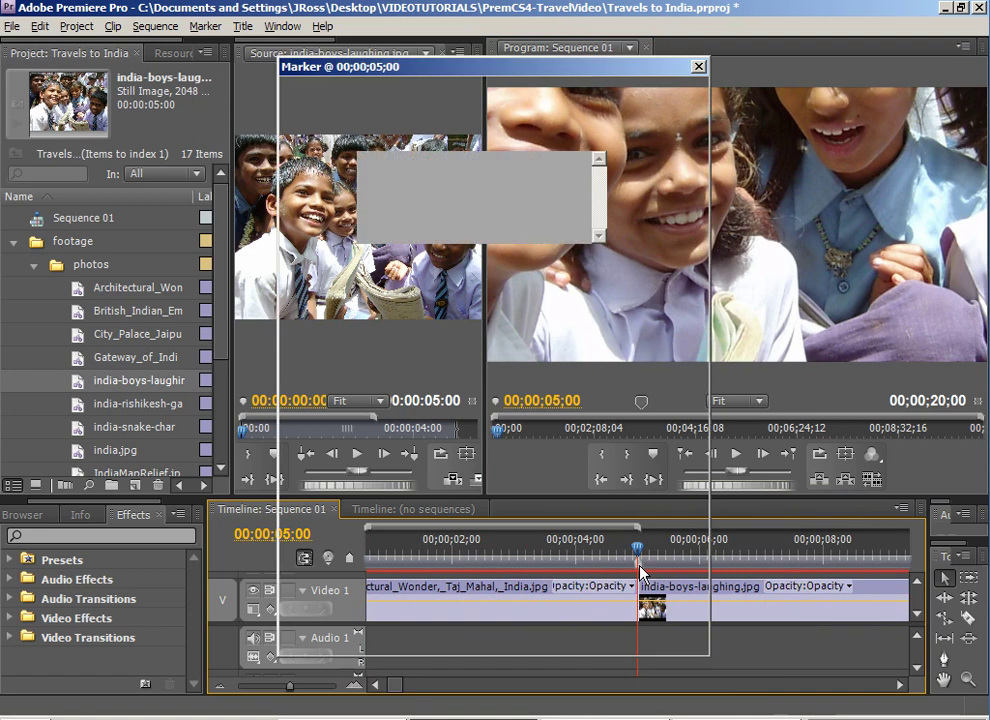
type("asdfsdf")
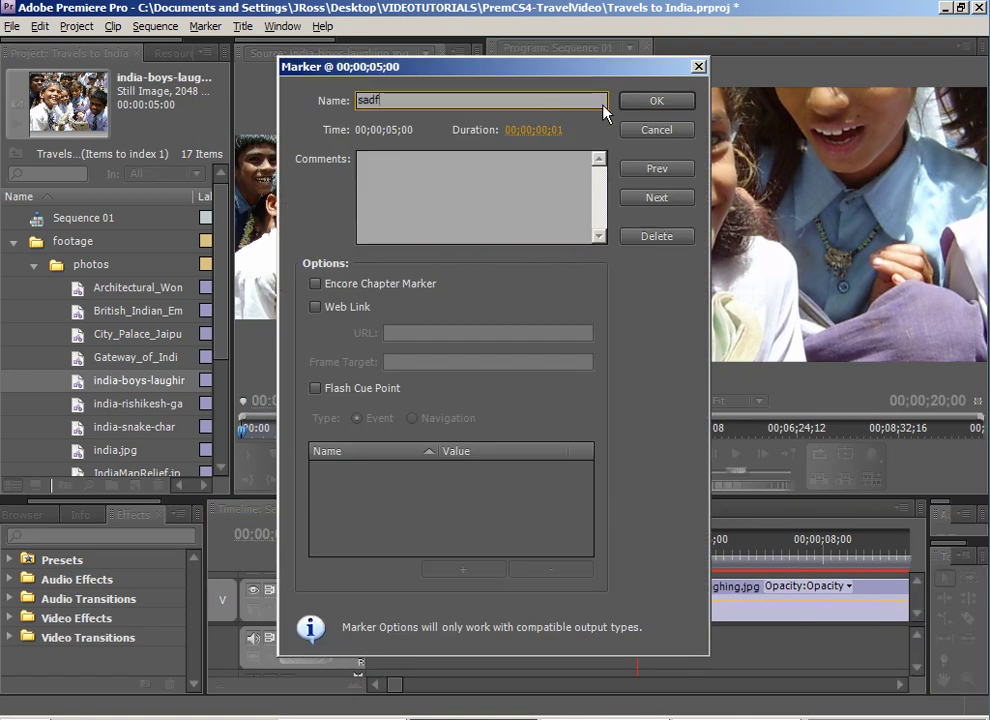
left_click(650, 101)
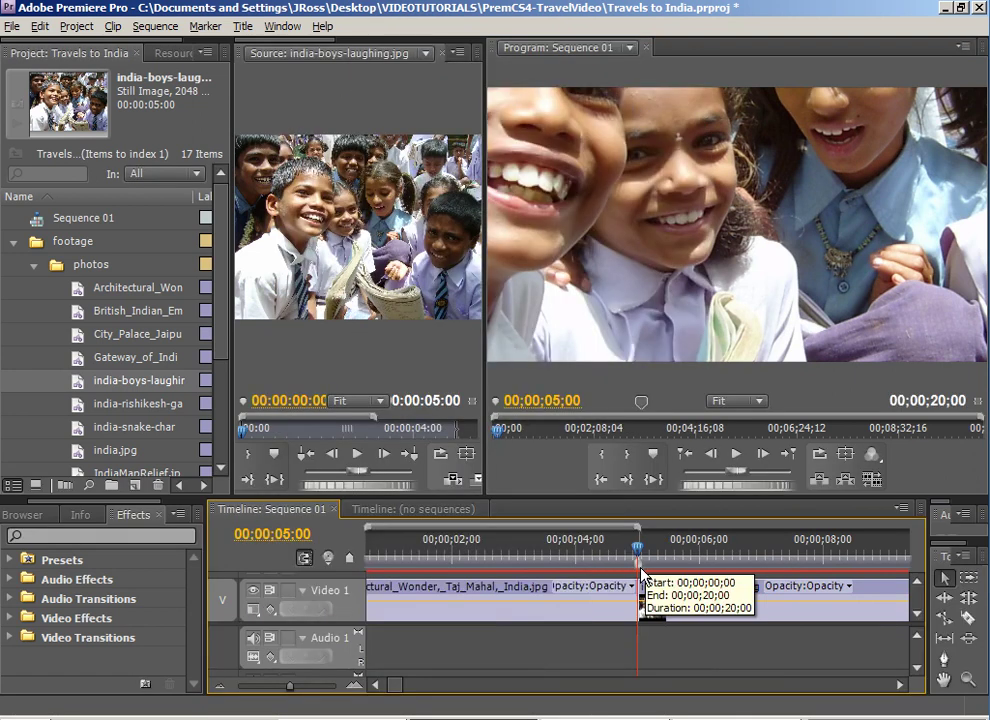
- Clear the sequence marker at 00;00;05;00
right_click(643, 573)
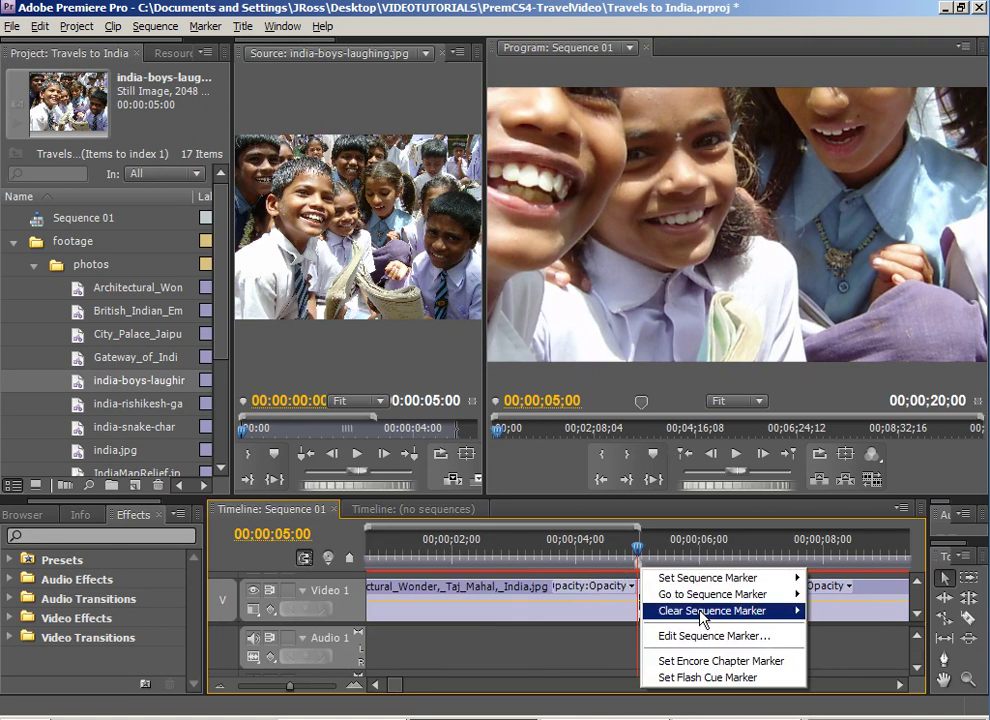
mouse_move(703, 618)
left_click(855, 611)
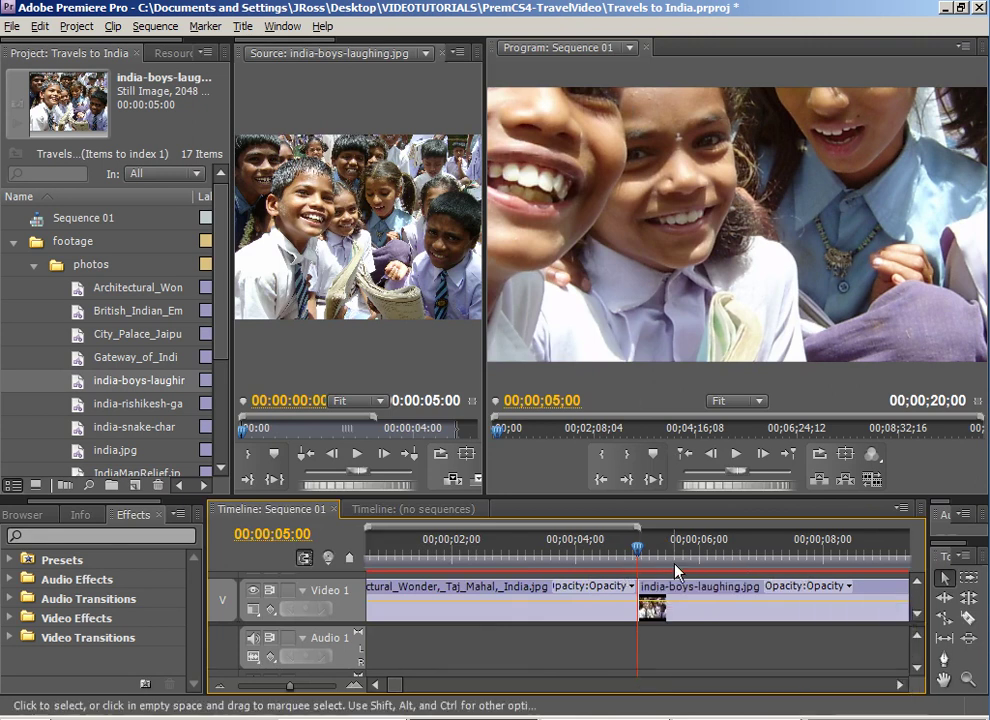
- Jump between the edit points of Sequence 01, from its start forward to 00;00;15;00, with all four clips shown in the timeline
left_click(648, 234)
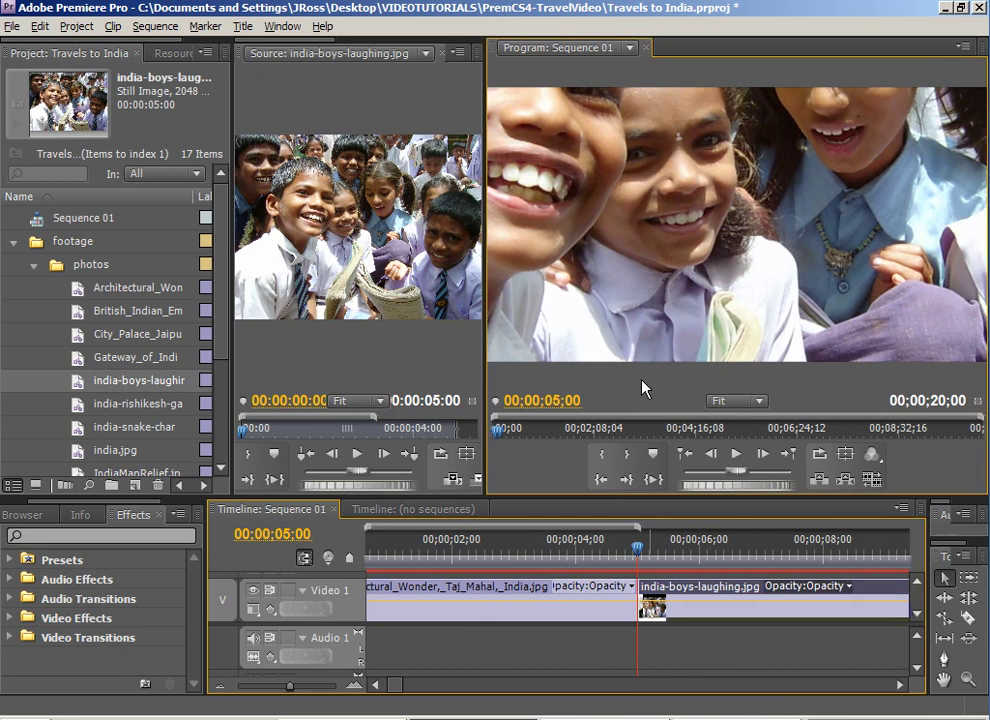
left_click(685, 455)
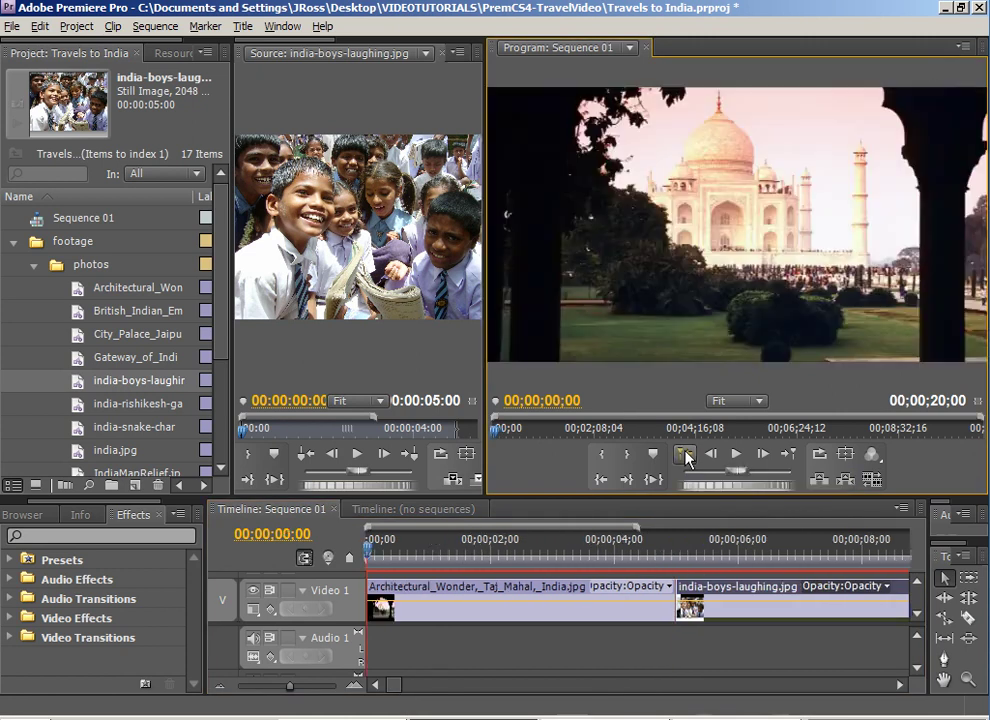
left_click(791, 456)
left_click_drag(291, 688, 275, 690)
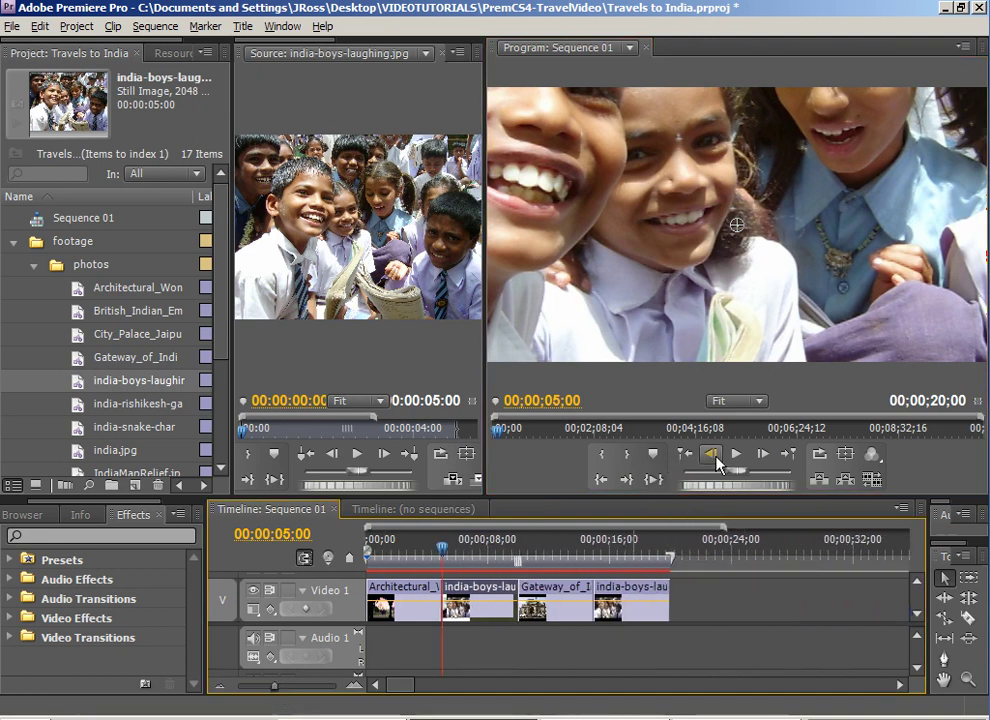
left_click(685, 455)
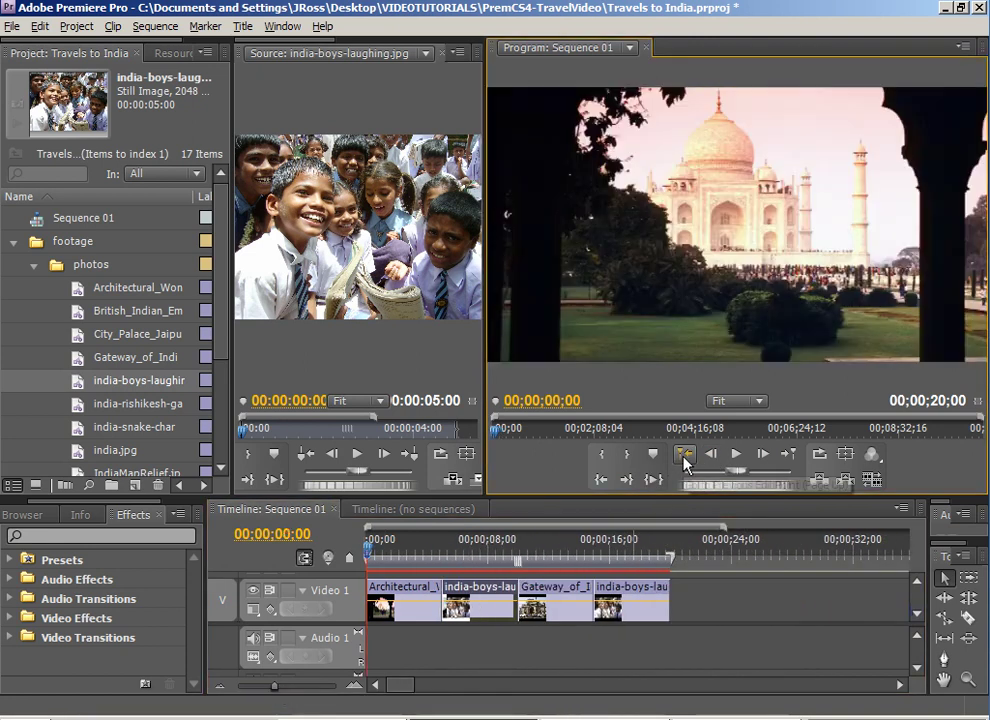
left_click(788, 456)
left_click(788, 456)
left_click(788, 456)
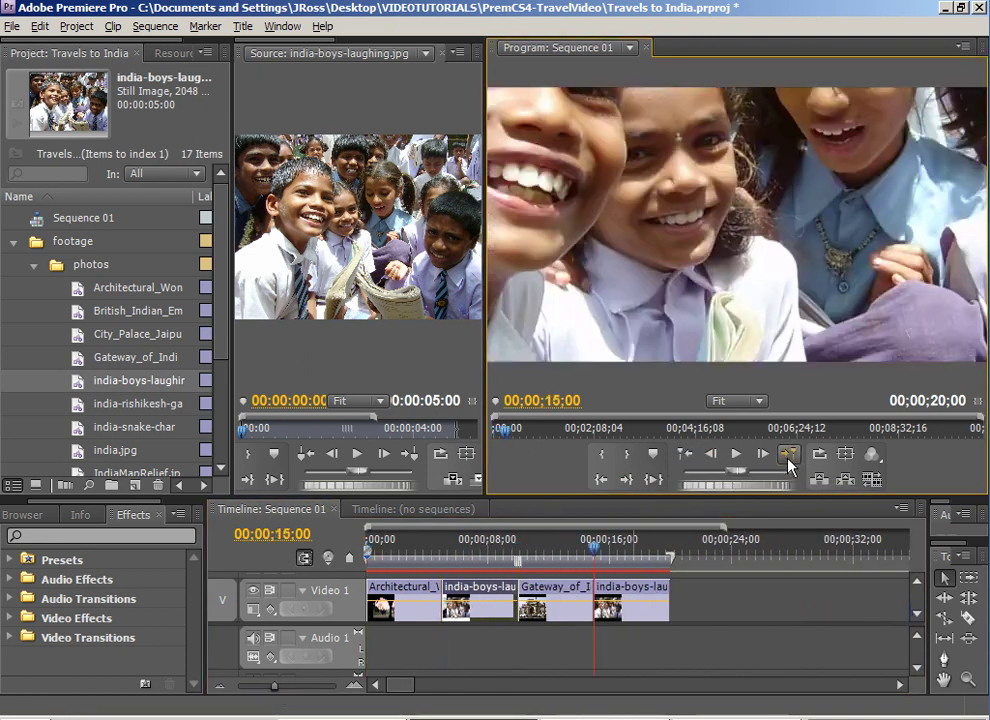
- Step Sequence 01 backward and forward frame by frame around the Gateway_of_Indi clip's start, and jog back to 00;00;08;10
left_click(700, 457)
left_click(708, 457)
left_click(708, 457)
left_click(708, 457)
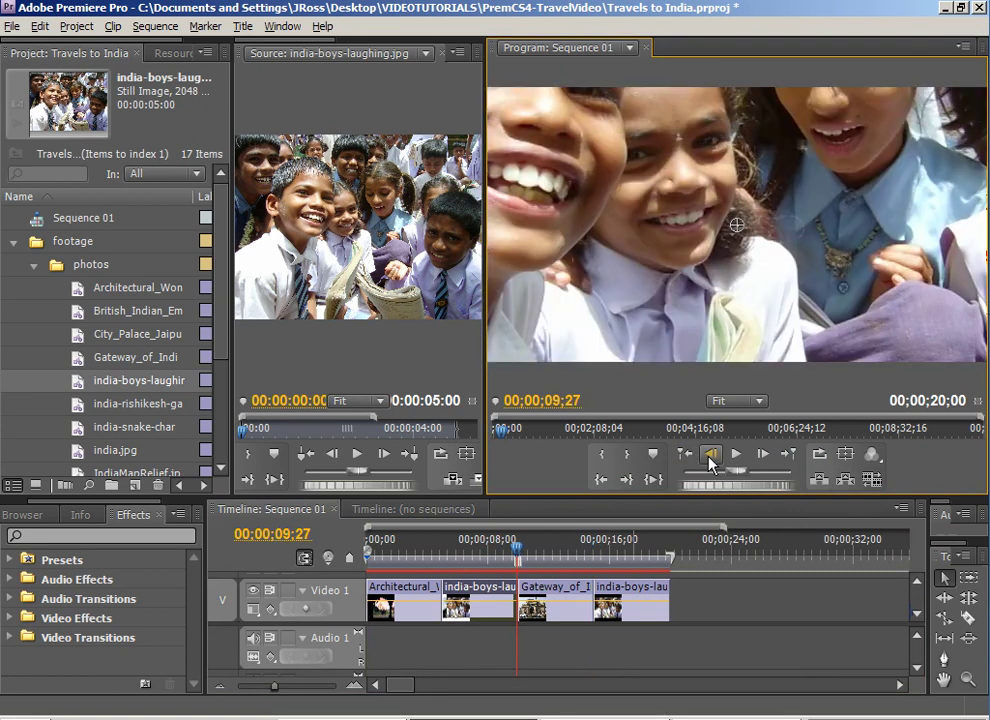
left_click(709, 456)
double_click(709, 456)
double_click(709, 456)
double_click(709, 456)
left_click(762, 456)
double_click(762, 456)
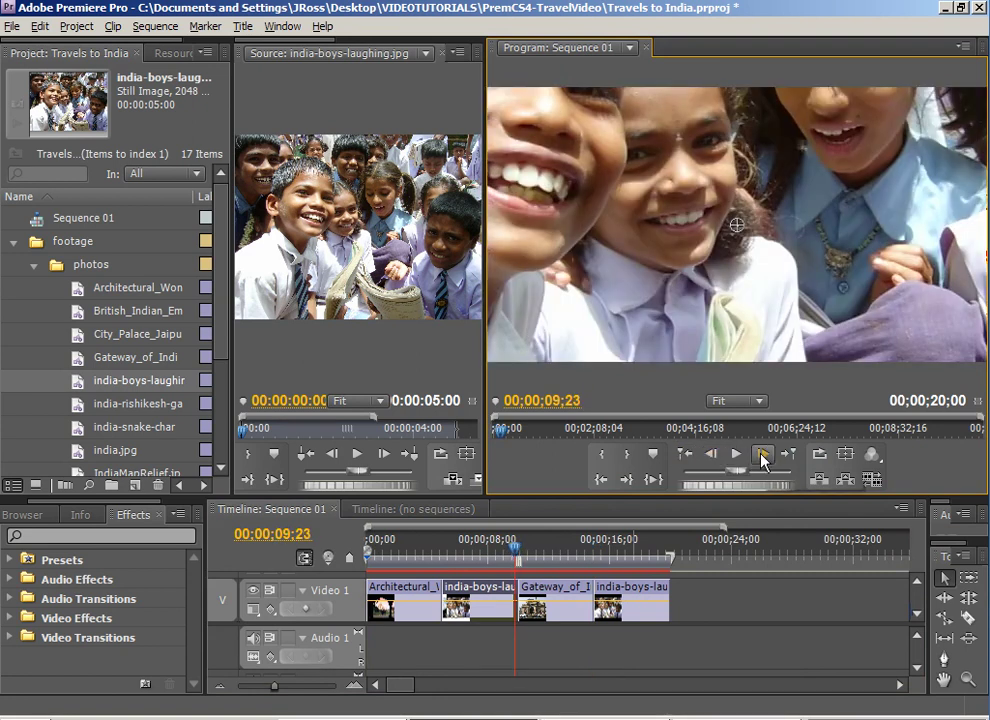
double_click(762, 456)
double_click(762, 456)
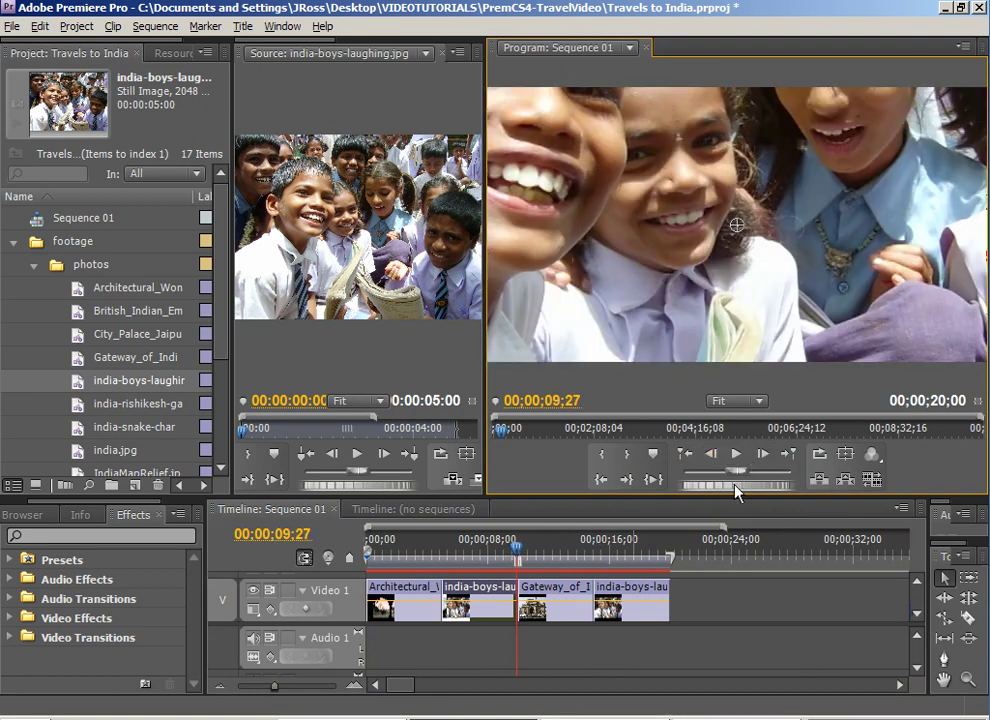
left_click_drag(762, 478, 716, 478)
- Place Algoja(Rajasthan).wav from the audio bin at the start of Sequence 01 on its own audio track, Audio 4
left_click(31, 266)
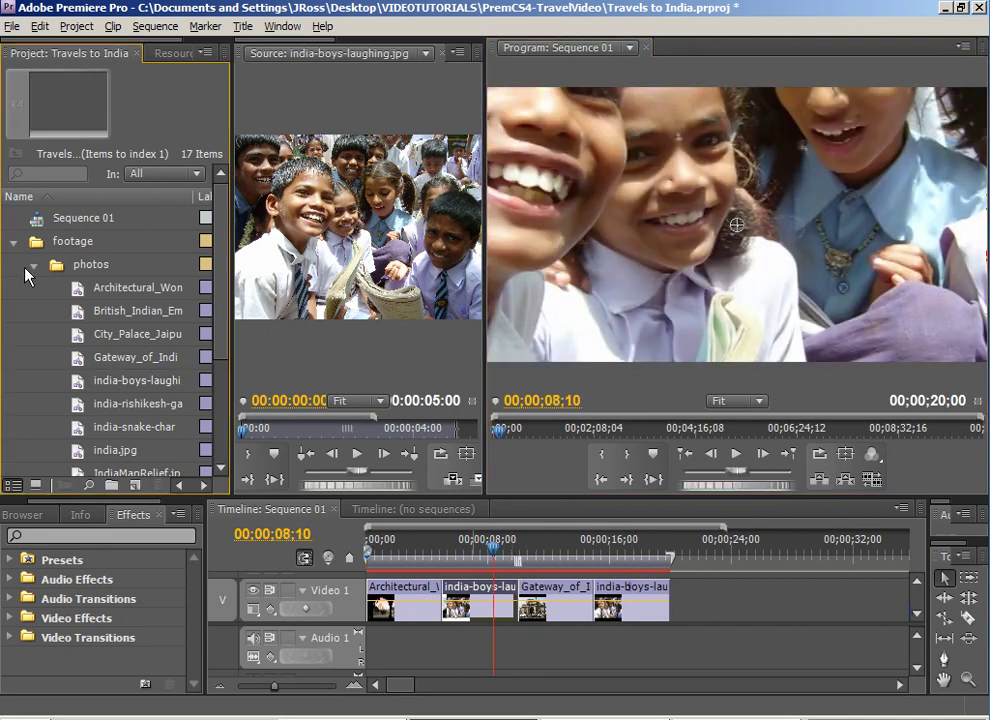
left_click(31, 288)
left_click_drag(82, 316, 378, 662)
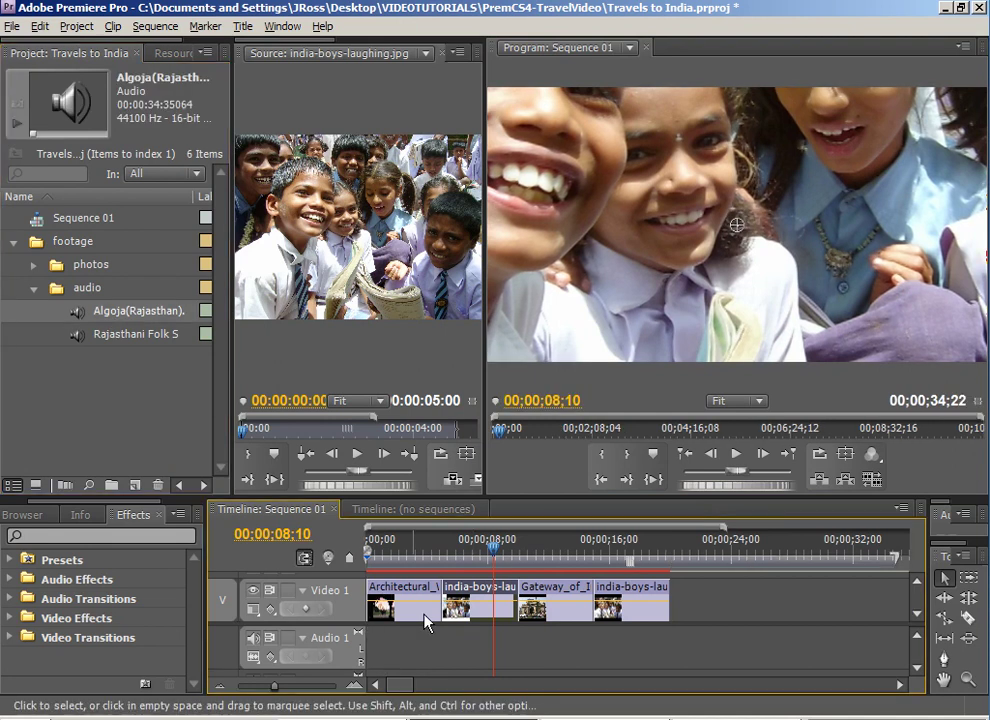
left_click(918, 668)
left_click(918, 668)
left_click(919, 670)
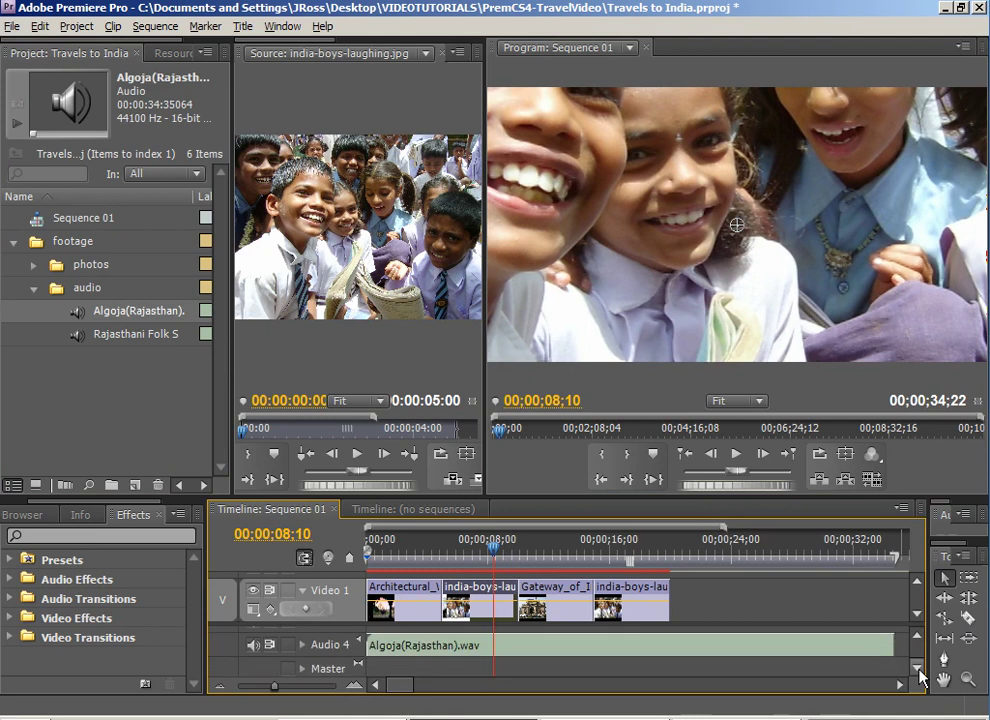
- Scrub the playhead across the first two clips of Sequence 01, and shuttle back and forth through them from the Program Monitor
left_click_drag(490, 554, 435, 556)
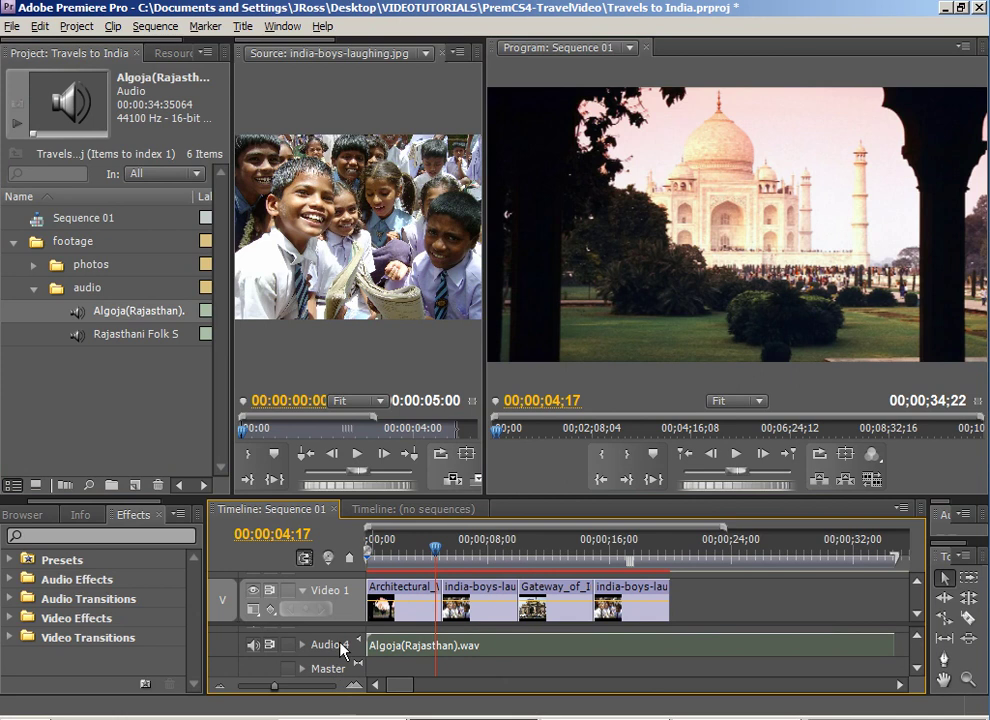
left_click(500, 552)
mouse_move(505, 556)
left_mouse_down()
mouse_move(559, 556)
mouse_move(490, 556)
left_mouse_up()
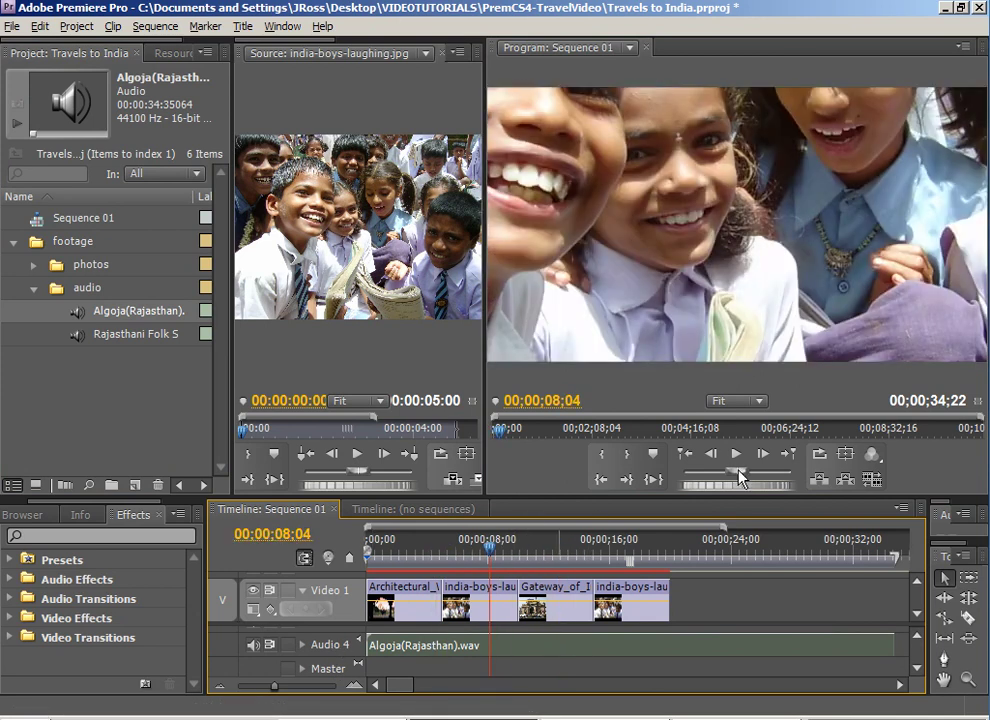
left_click_drag(738, 477, 624, 488)
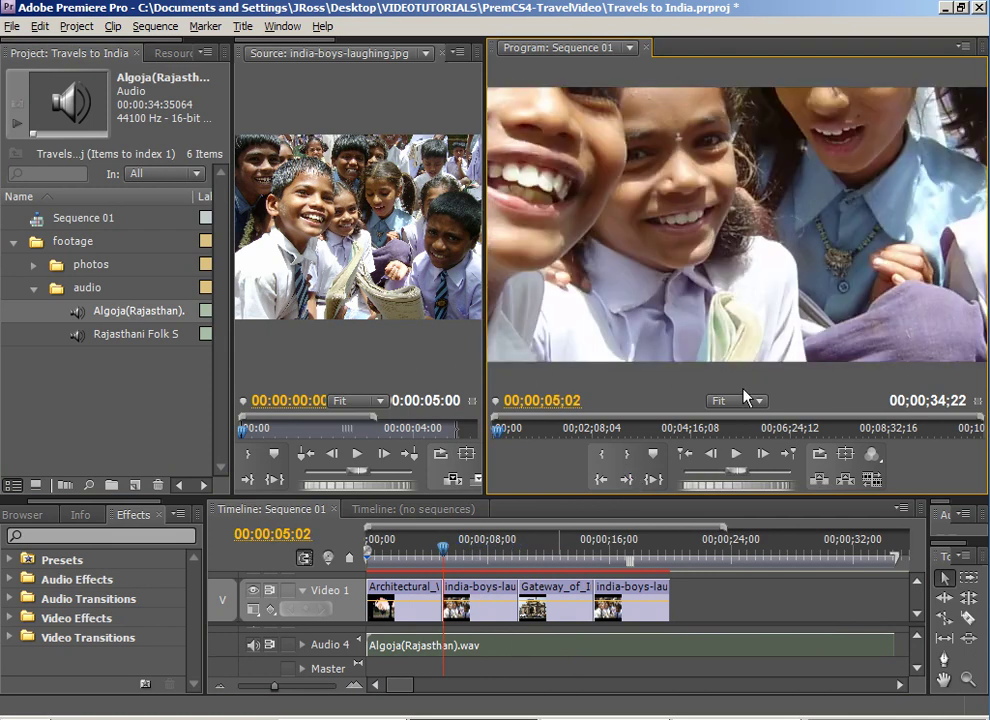
left_click_drag(752, 480, 697, 490)
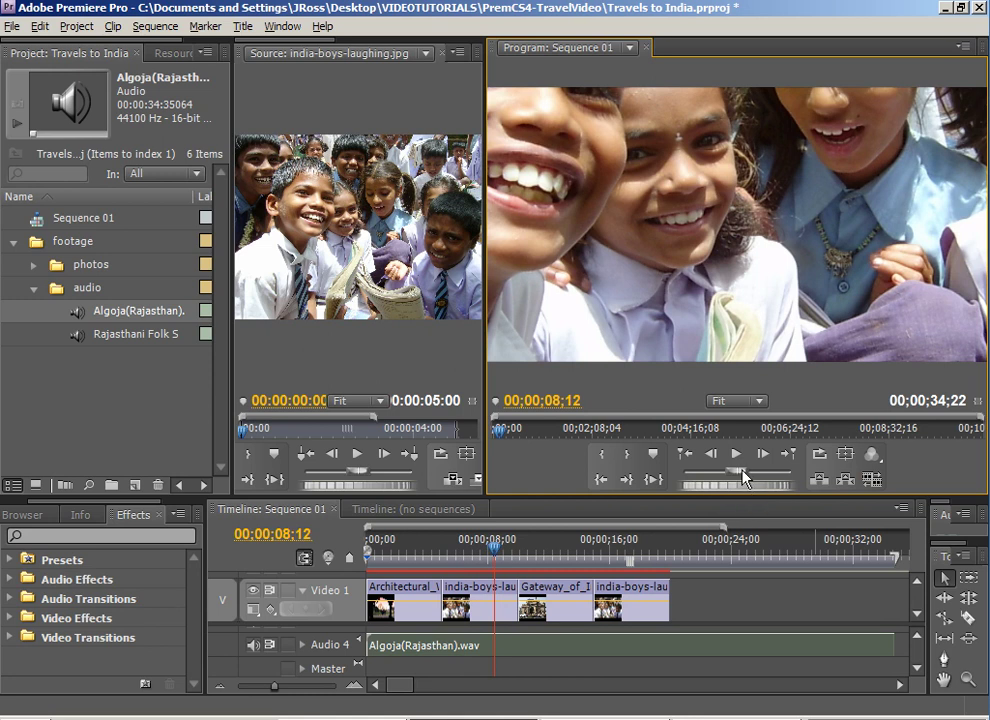
- Return Sequence 01 to its start, play it to 00;00;04;04, and show and hide the safe margins over the picture
left_click(601, 481)
left_click(601, 481)
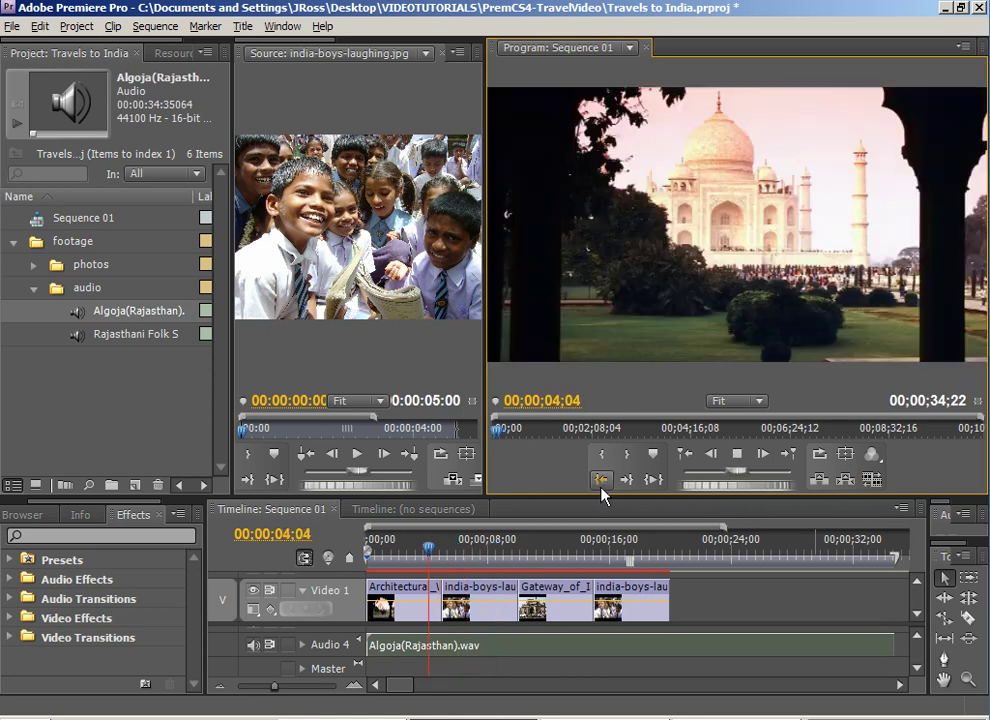
left_click(845, 456)
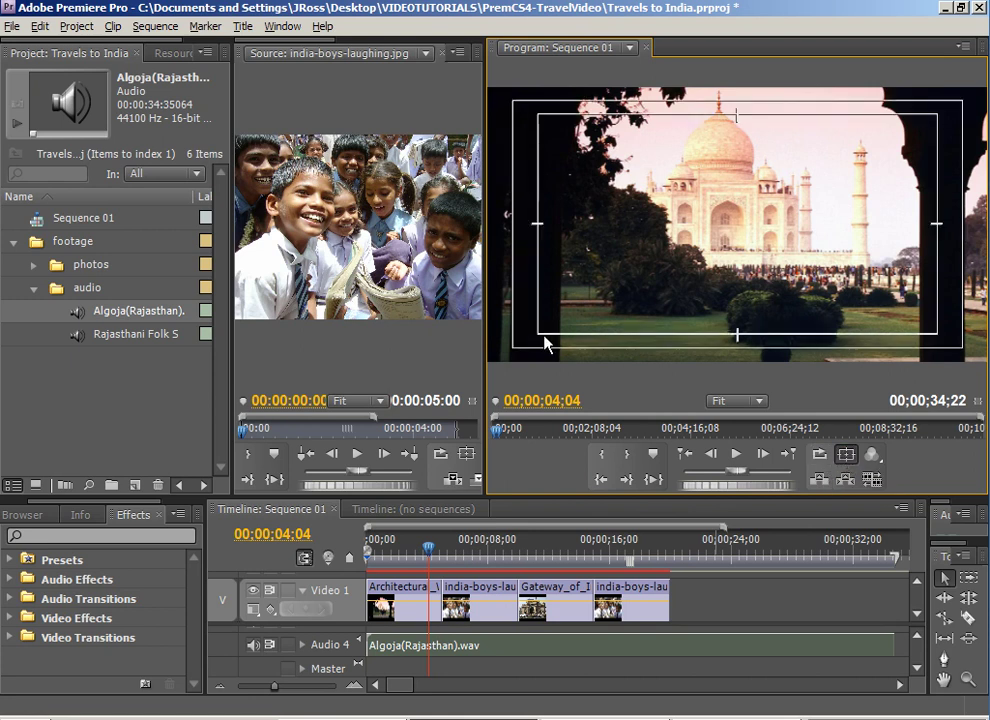
left_click(847, 457)
- Display the Program Monitor output as Alpha and as Vectorscope, and examine the vectorscope at 00;00;15;00
left_click(873, 456)
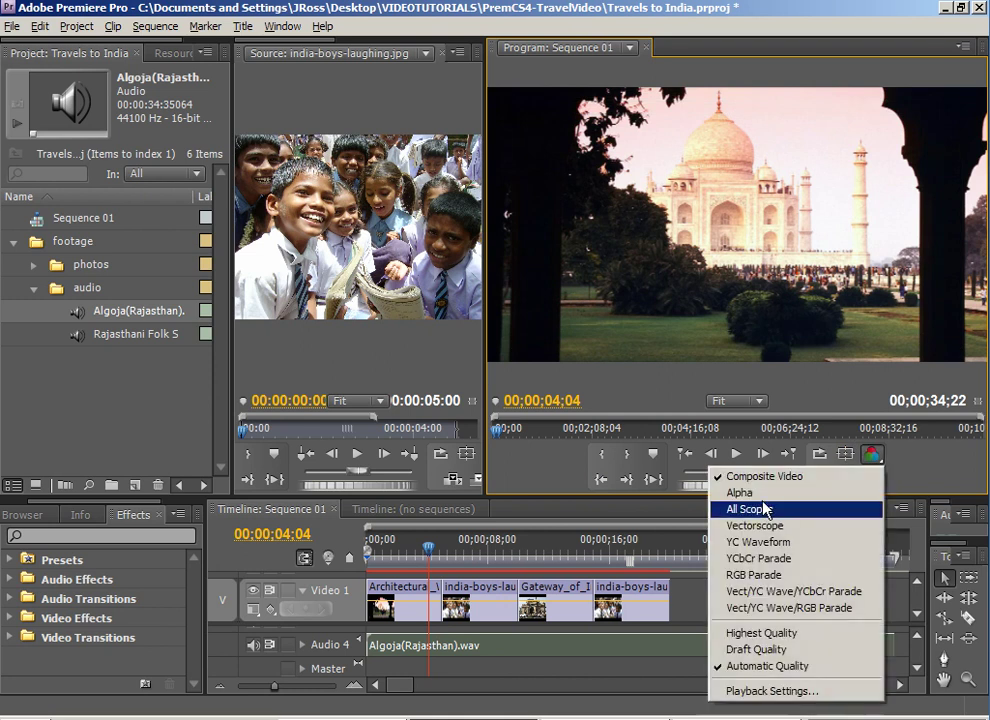
left_click(765, 492)
left_click(870, 457)
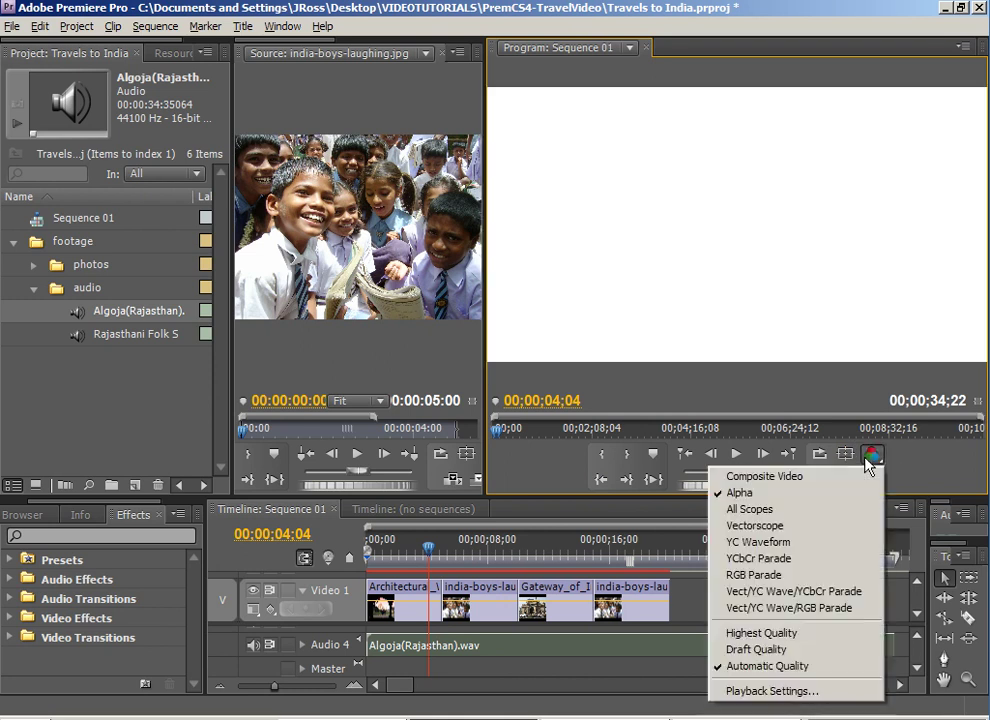
left_click(760, 525)
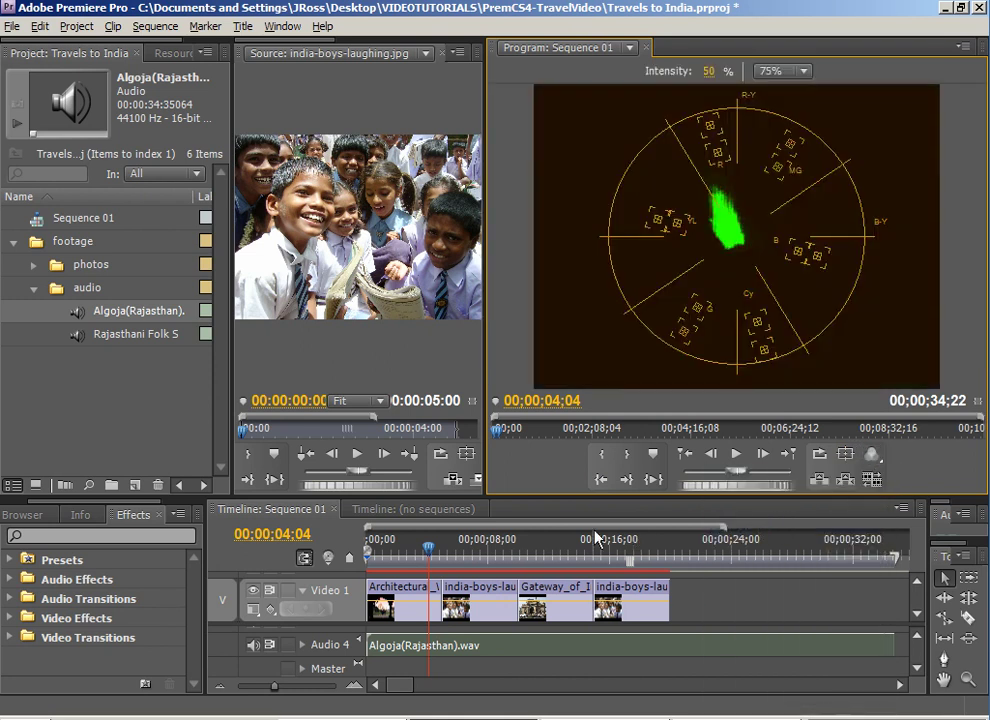
mouse_move(597, 540)
left_mouse_down()
mouse_move(457, 548)
mouse_move(597, 551)
left_mouse_up()
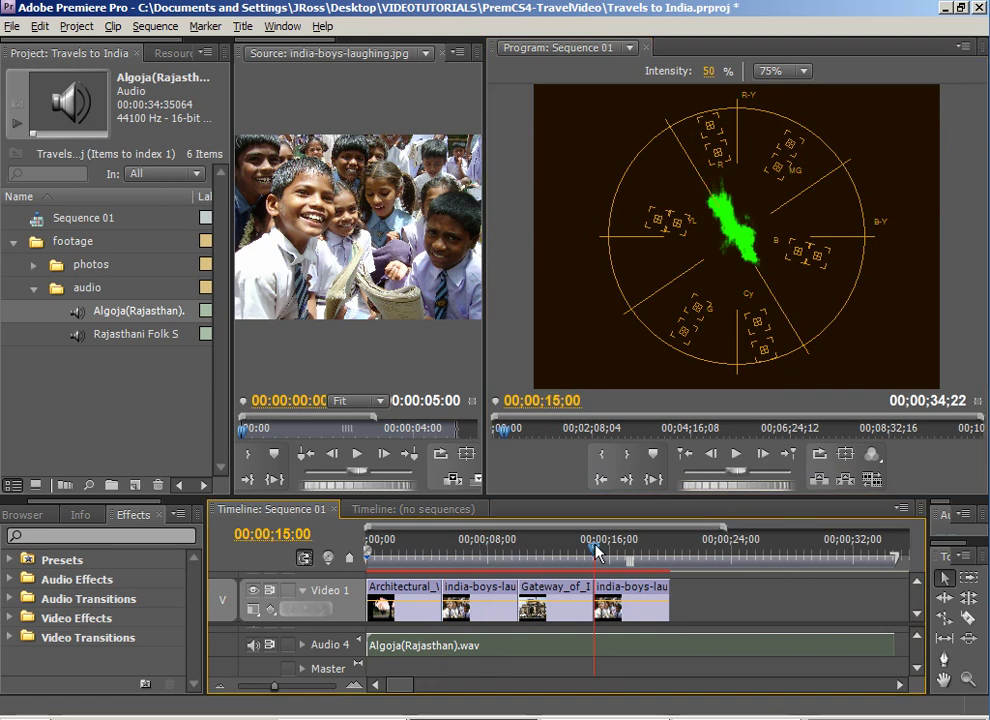
- View the program output as YC Waveform, YCbCr Parade and Vect/YC Wave/YCbCr Parade, and return it to Composite Video
left_click(872, 454)
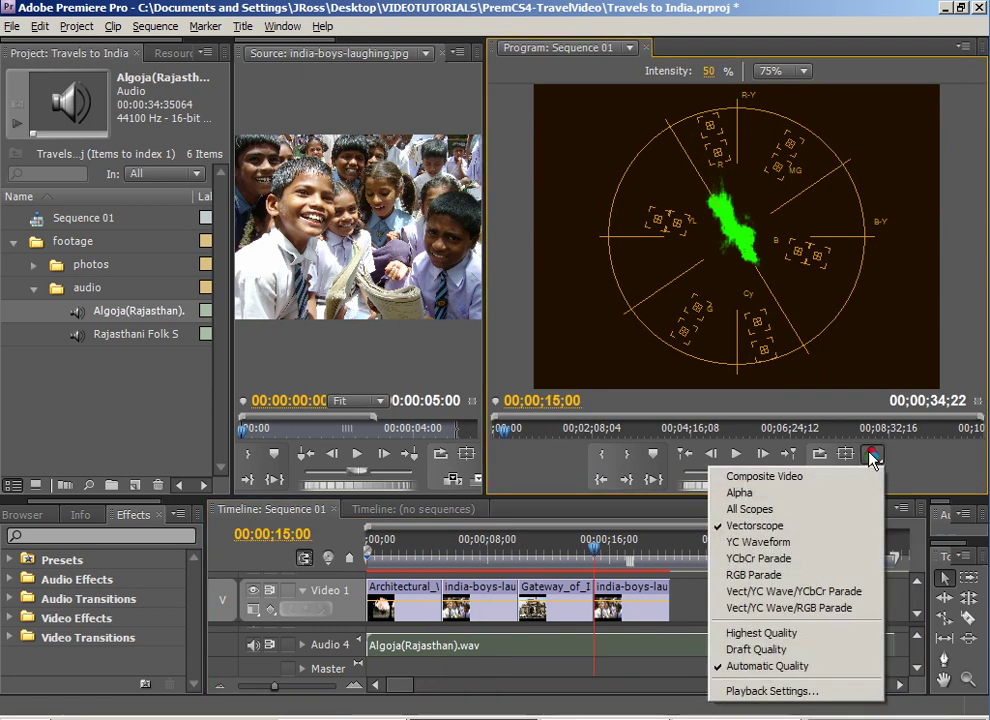
left_click(776, 543)
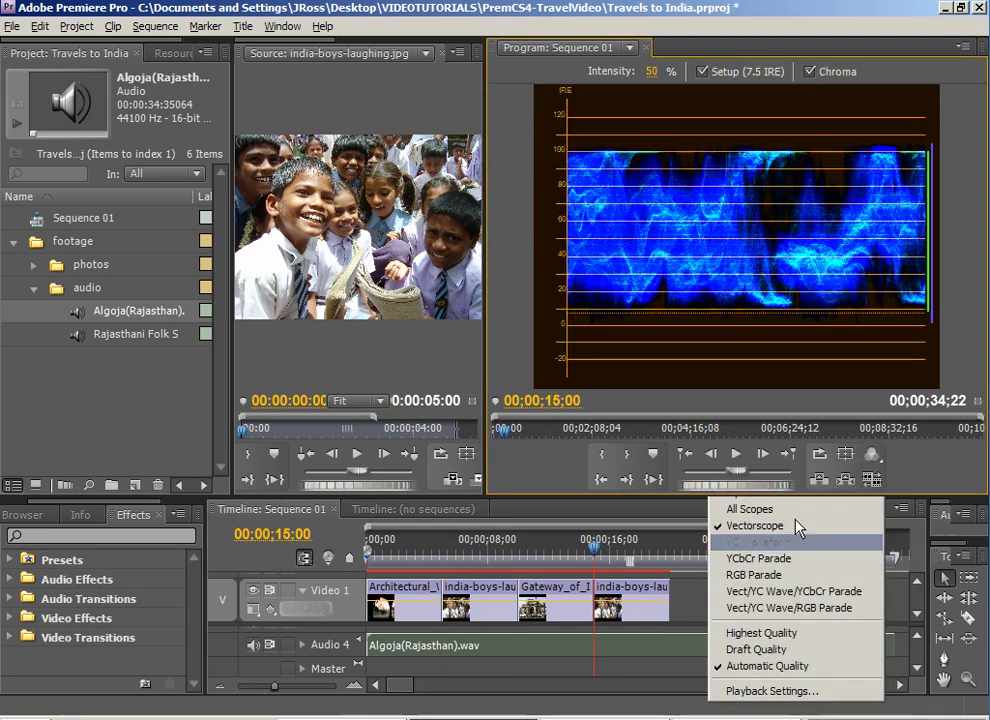
left_click(874, 456)
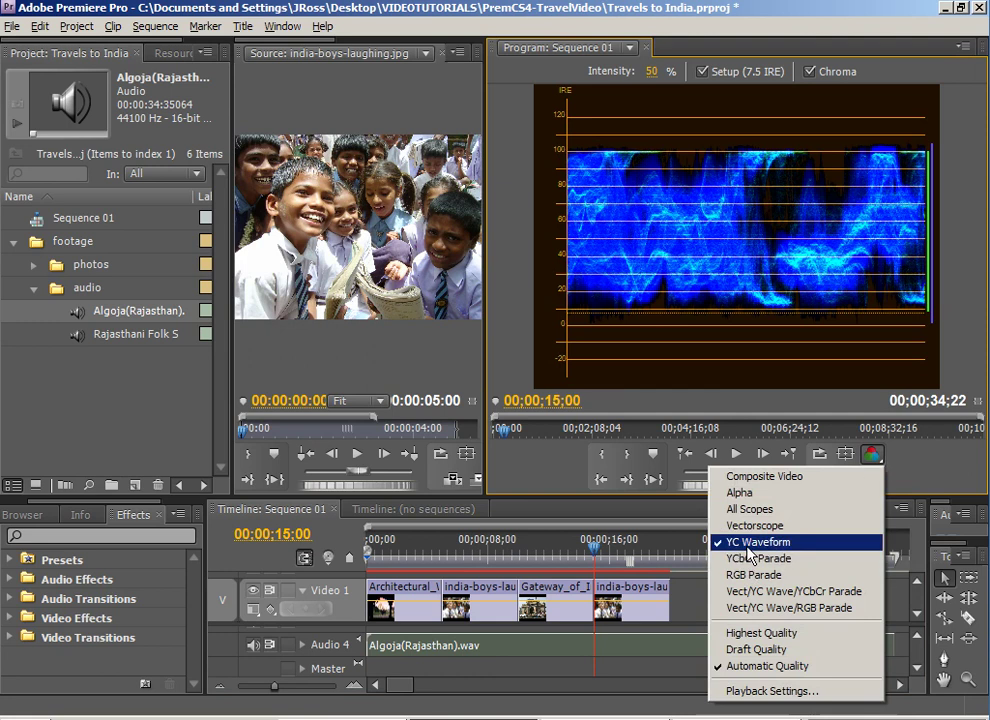
left_click(741, 562)
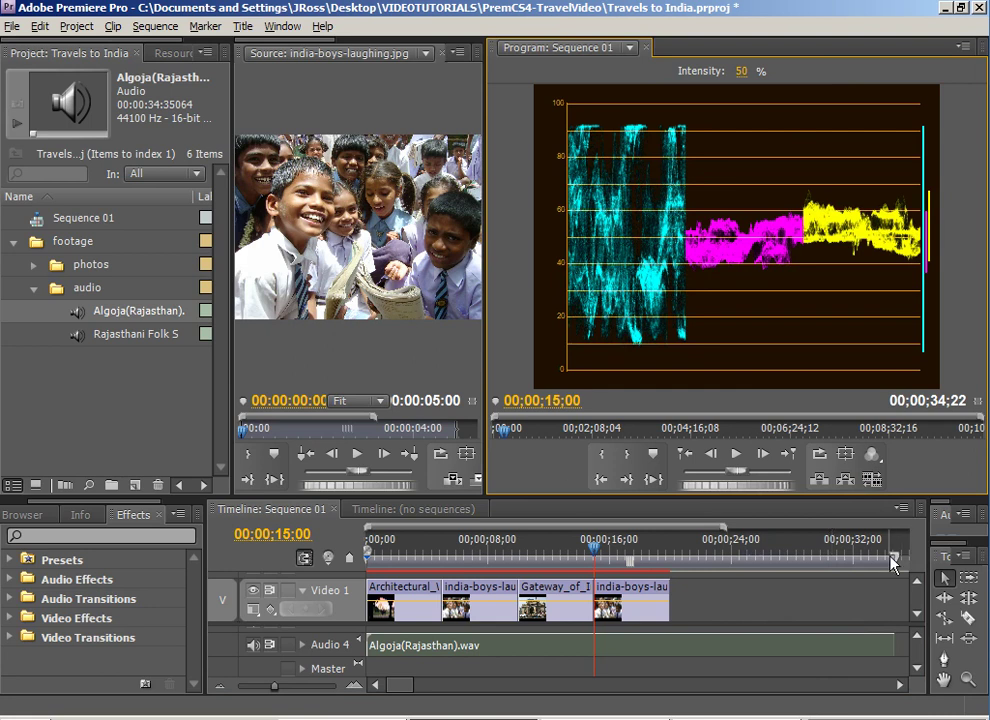
left_click(876, 466)
left_click(790, 653)
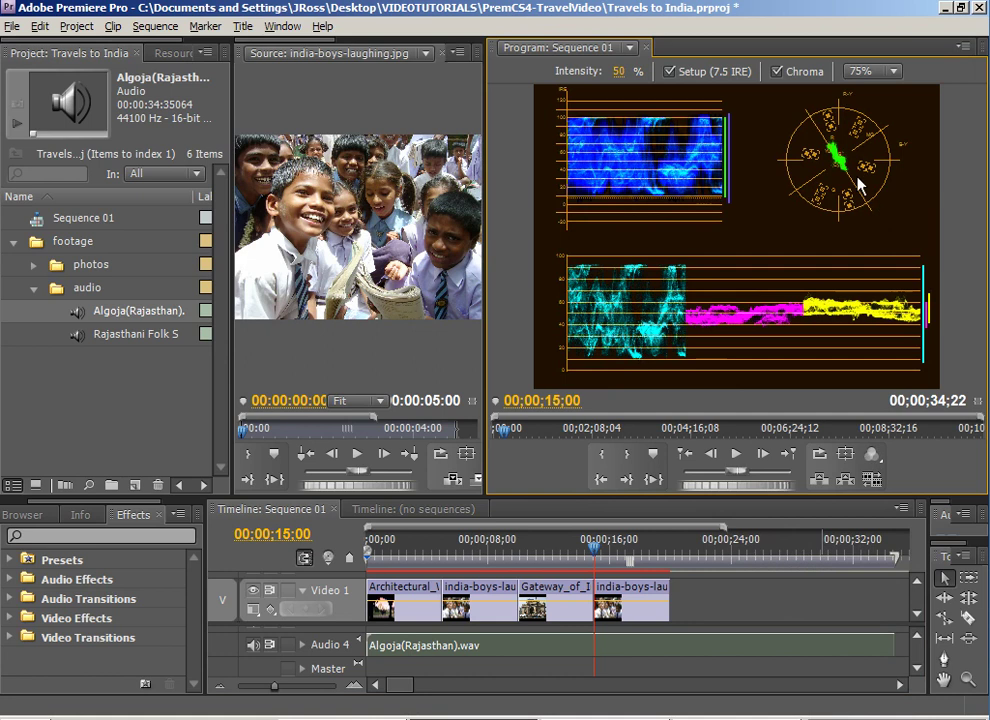
left_click(872, 455)
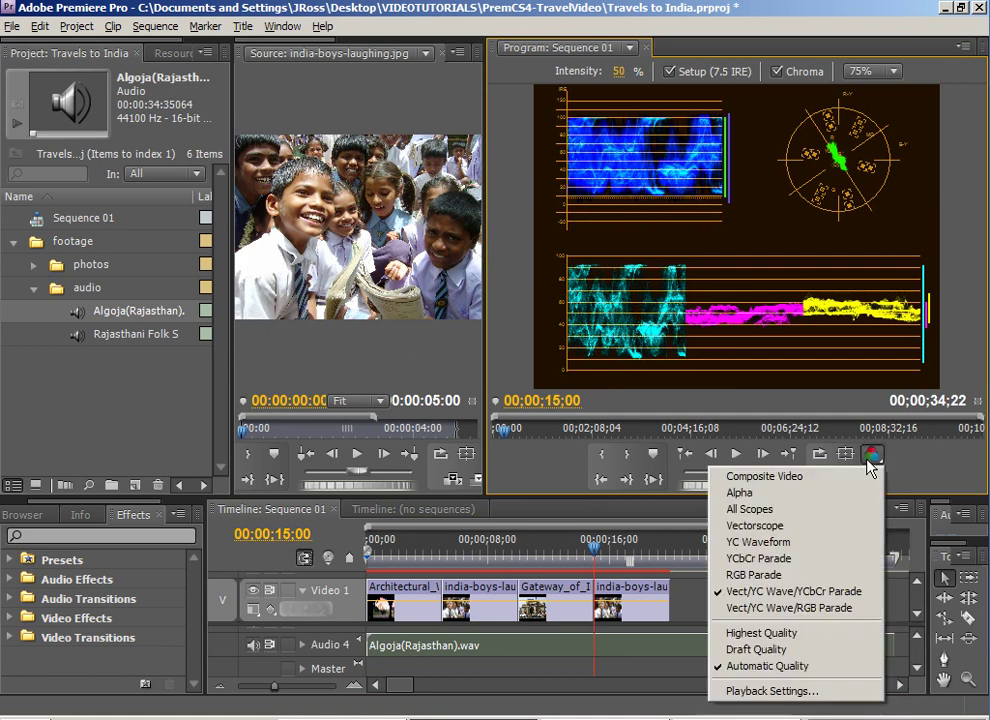
left_click(770, 477)
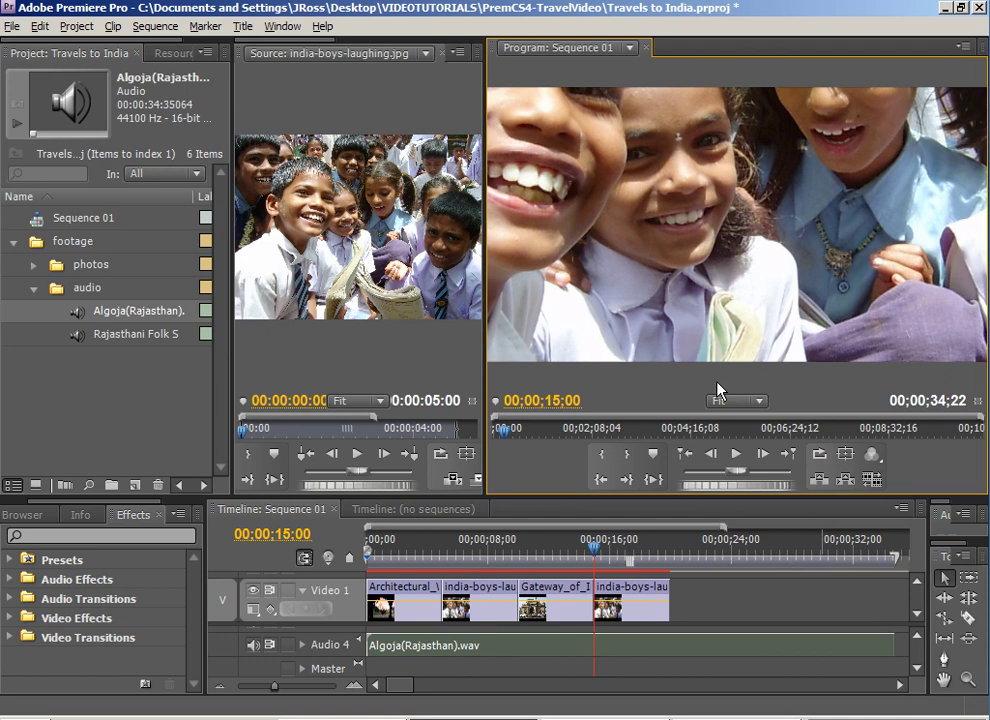
- View the Program Monitor picture at 25% and 75% magnification, and advance the sequence one frame to 00;00;15;01
left_click(727, 400)
left_click(733, 462)
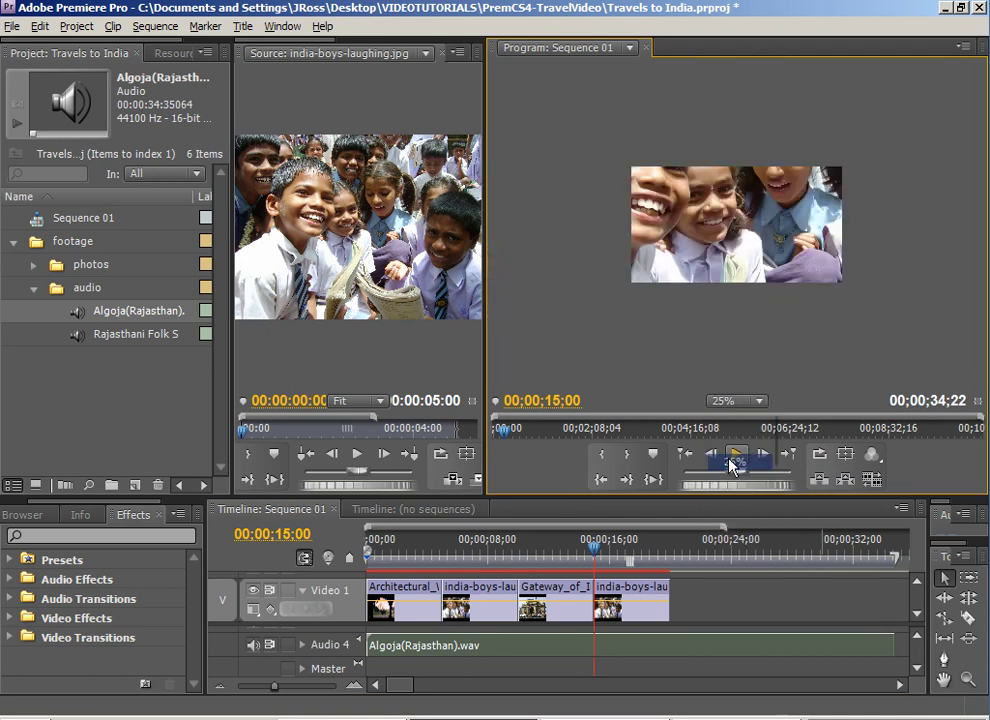
left_click(727, 400)
left_click(733, 495)
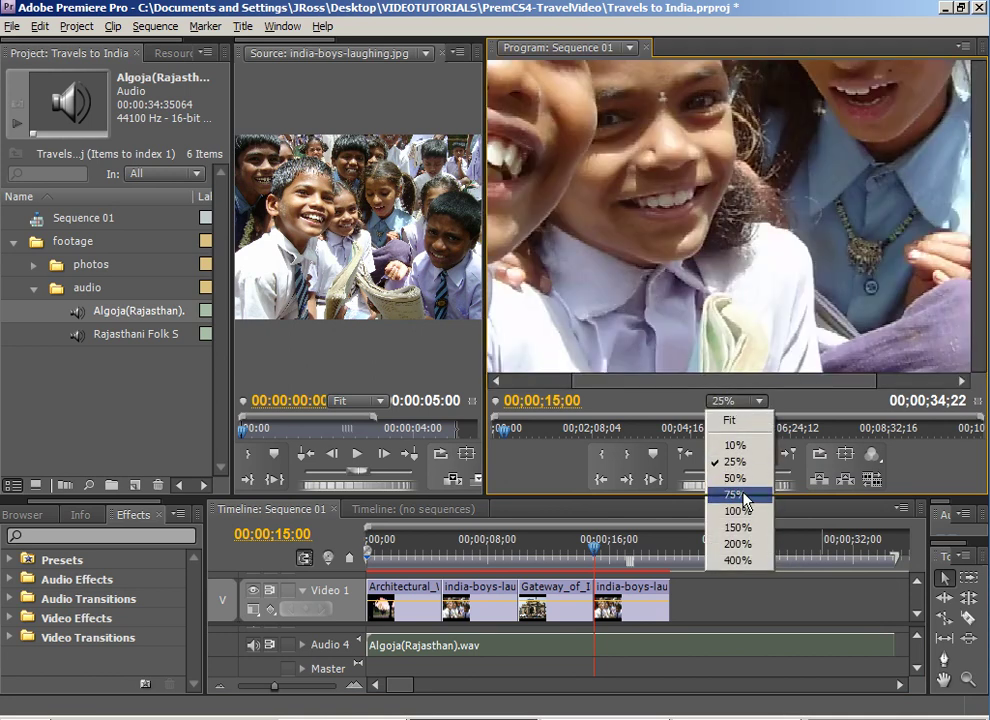
key("Right")
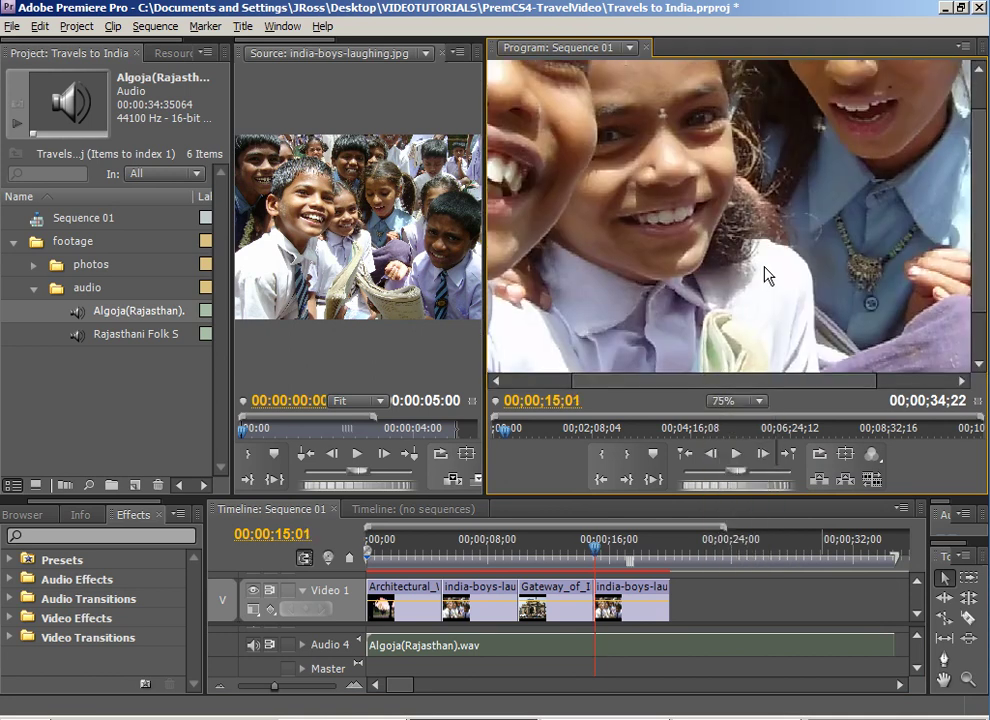
- Select the last india-boys-laughing.jpg clip, view the program picture at 50% magnification, and set the magnification back to Fit
key("minus")
key("minus")
key("equal")
key("equal")
key("ctrl+a")
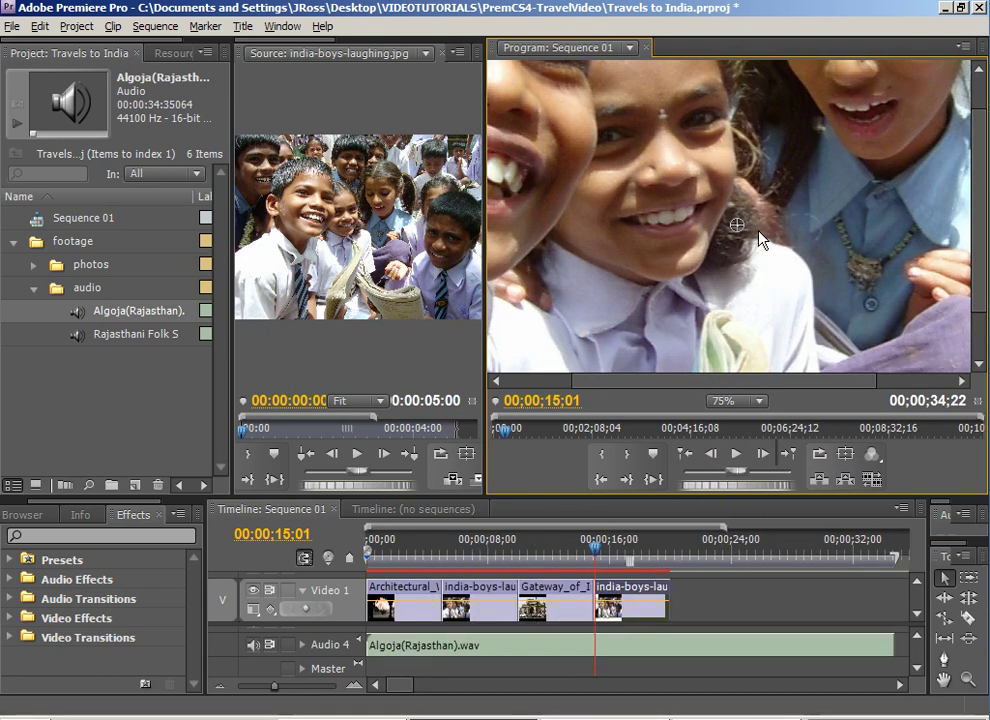
left_click(736, 402)
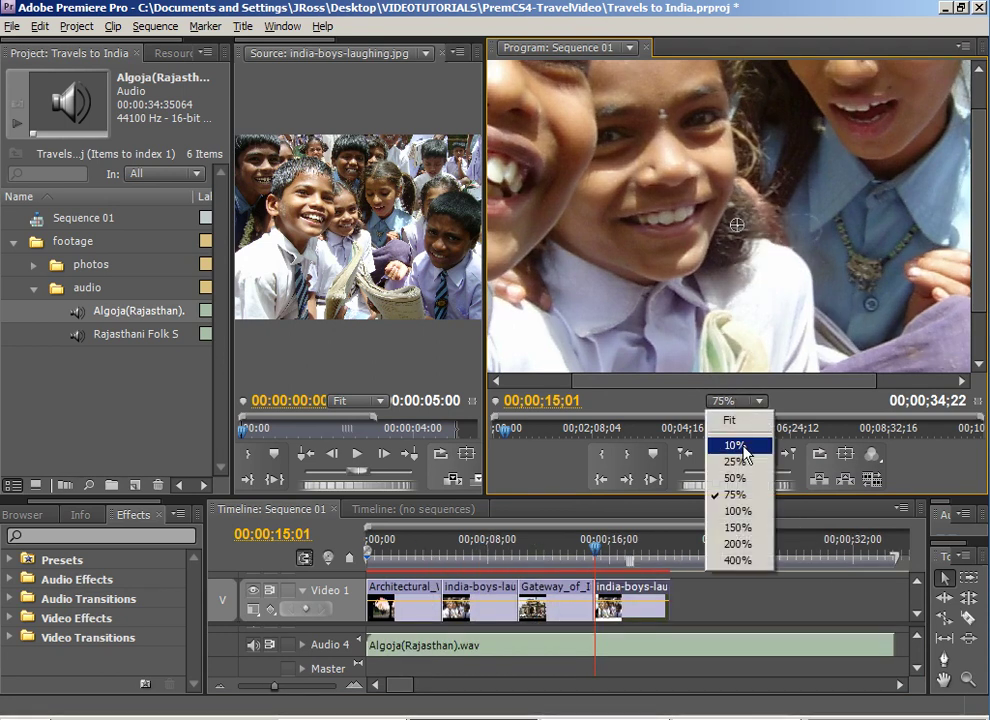
left_click(735, 477)
left_click(732, 403)
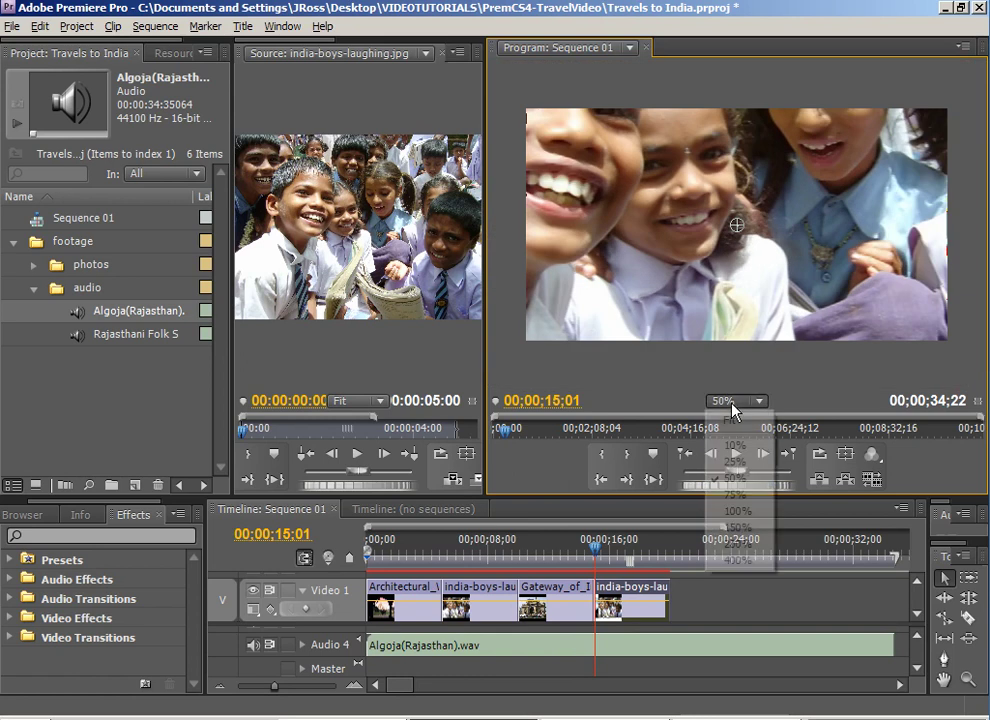
left_click(731, 416)
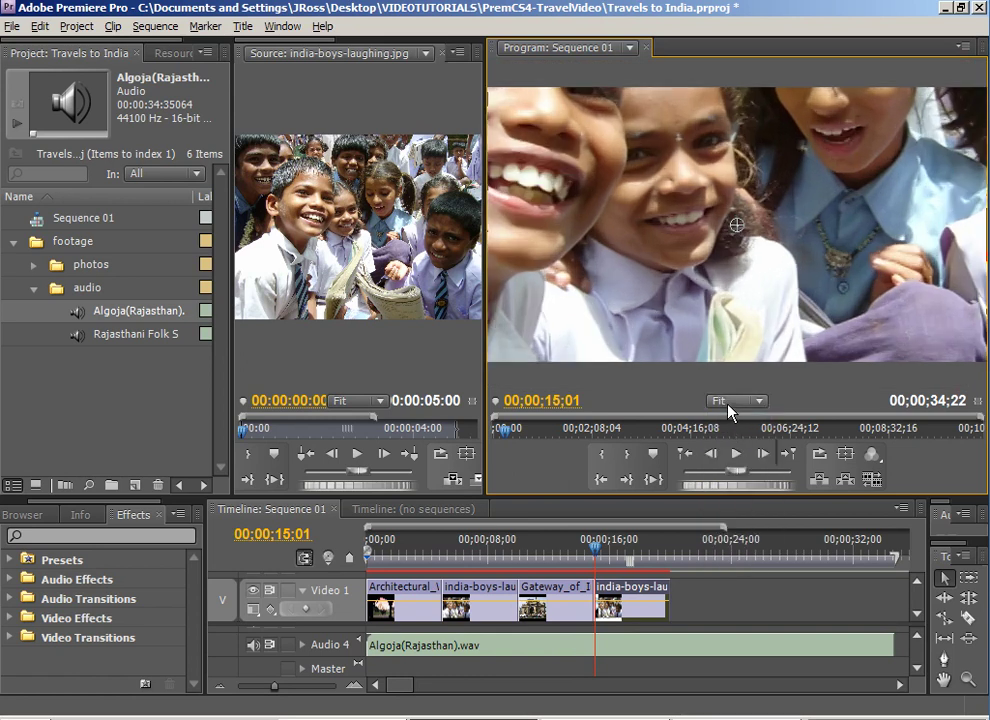
- Widen the Source Monitor by narrowing the Project panel, and set the Program Monitor's magnification to 50%
left_click_drag(486, 342, 170, 343)
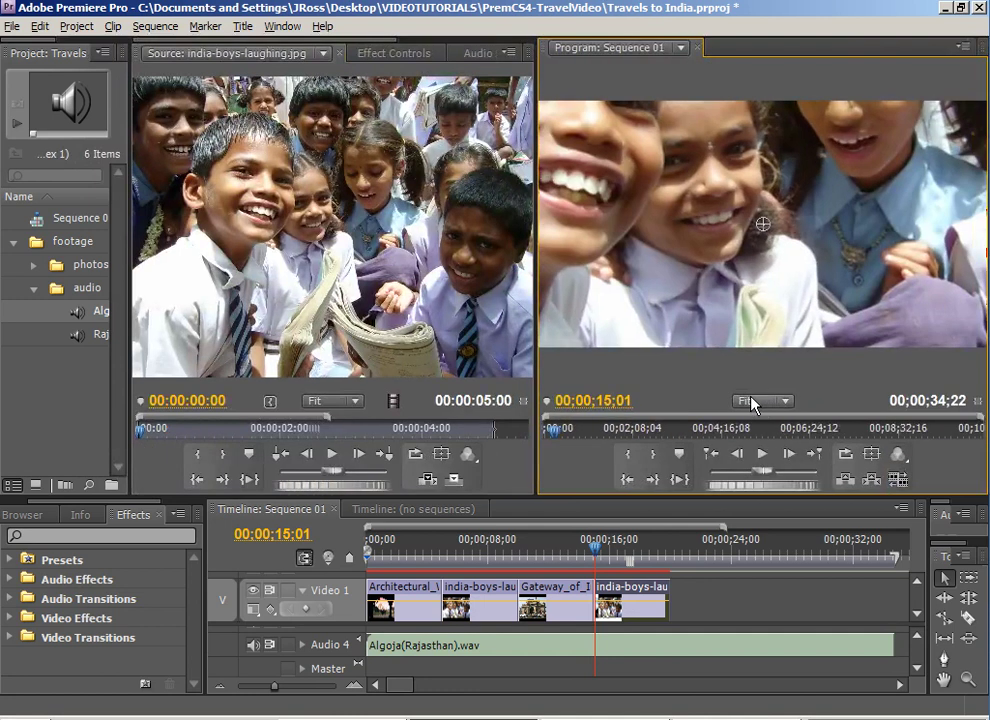
left_click(762, 401)
left_click(763, 481)
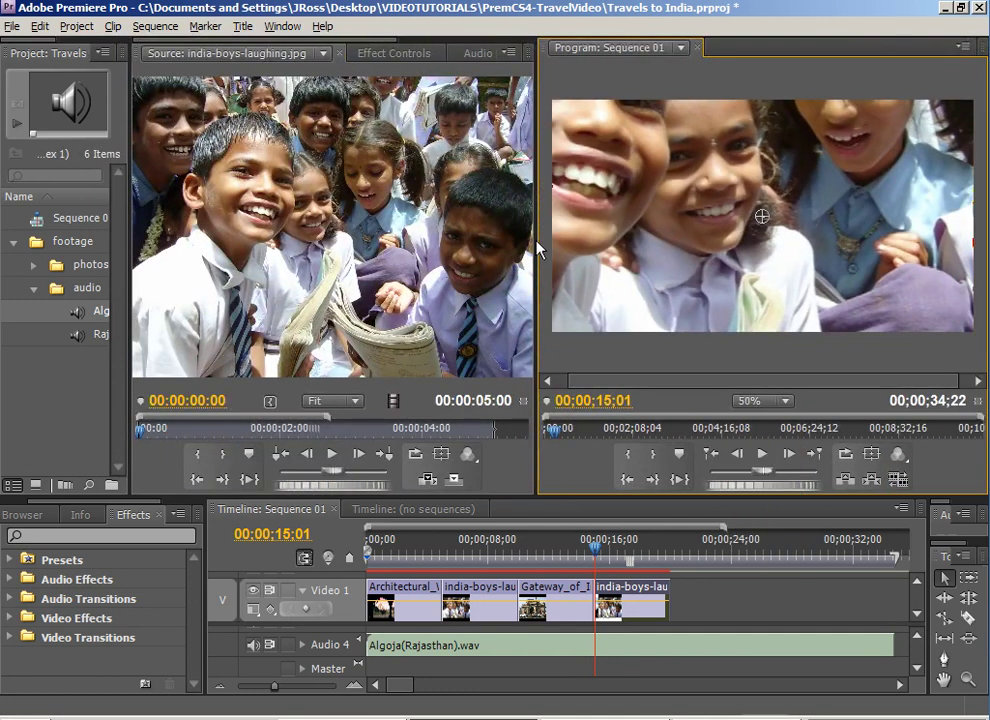
- Widen the Program Monitor, set its magnification to 25%, and narrow it again to leave a wide Source Monitor
left_click_drag(538, 250, 265, 276)
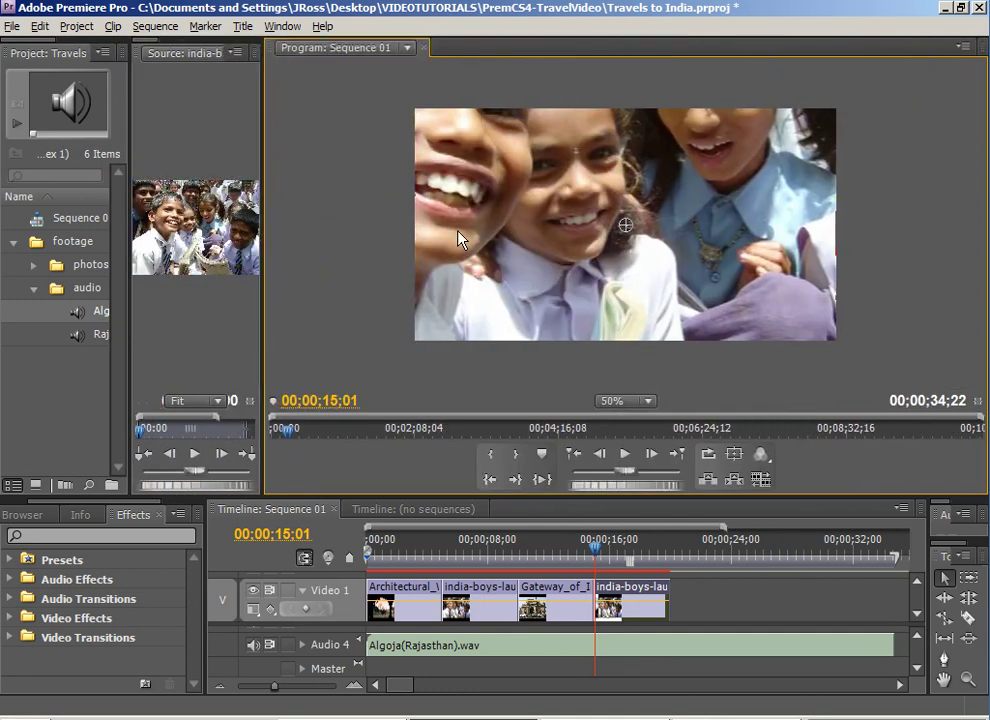
left_click(625, 401)
left_click(624, 461)
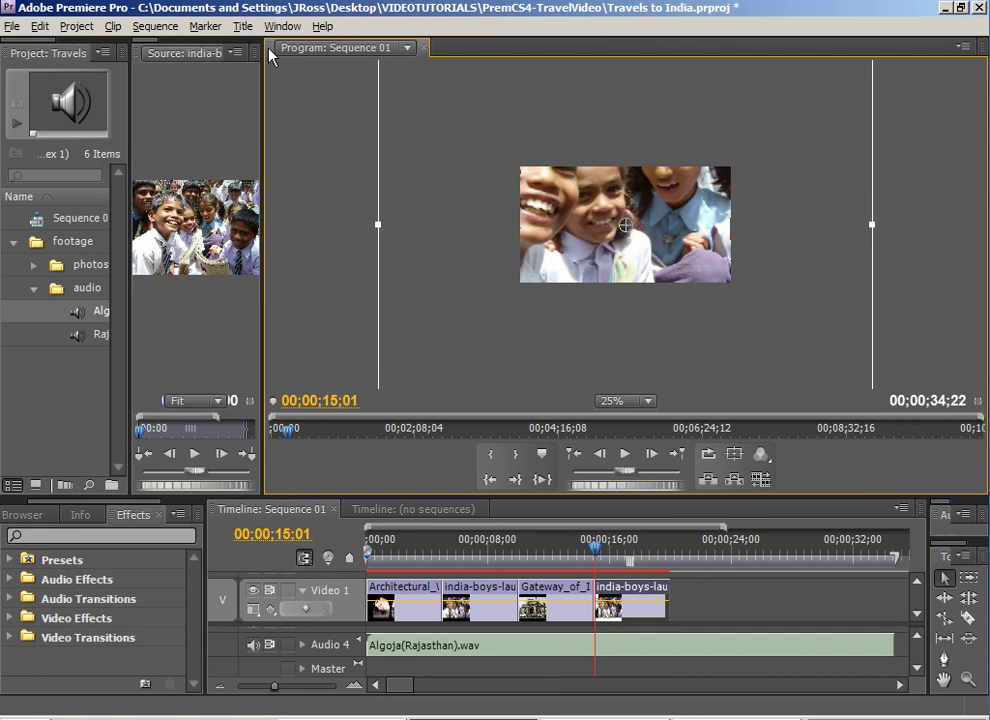
left_click_drag(265, 84, 564, 108)
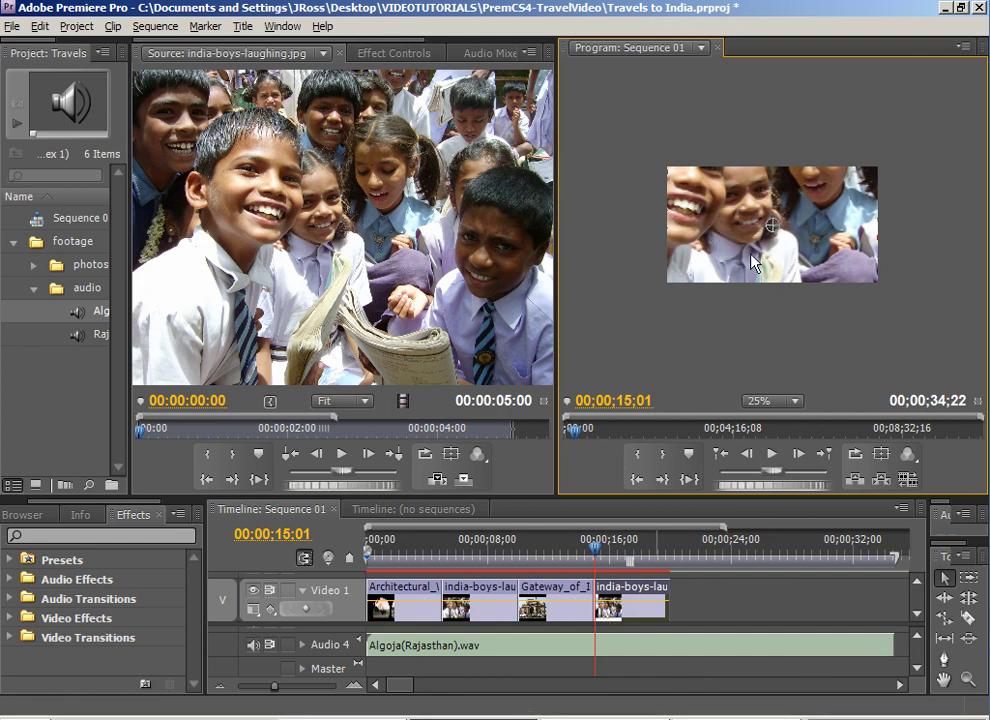
- Show the Effect Controls for the last india-boys-laughing.jpg clip and expand its Motion settings
left_click(392, 53)
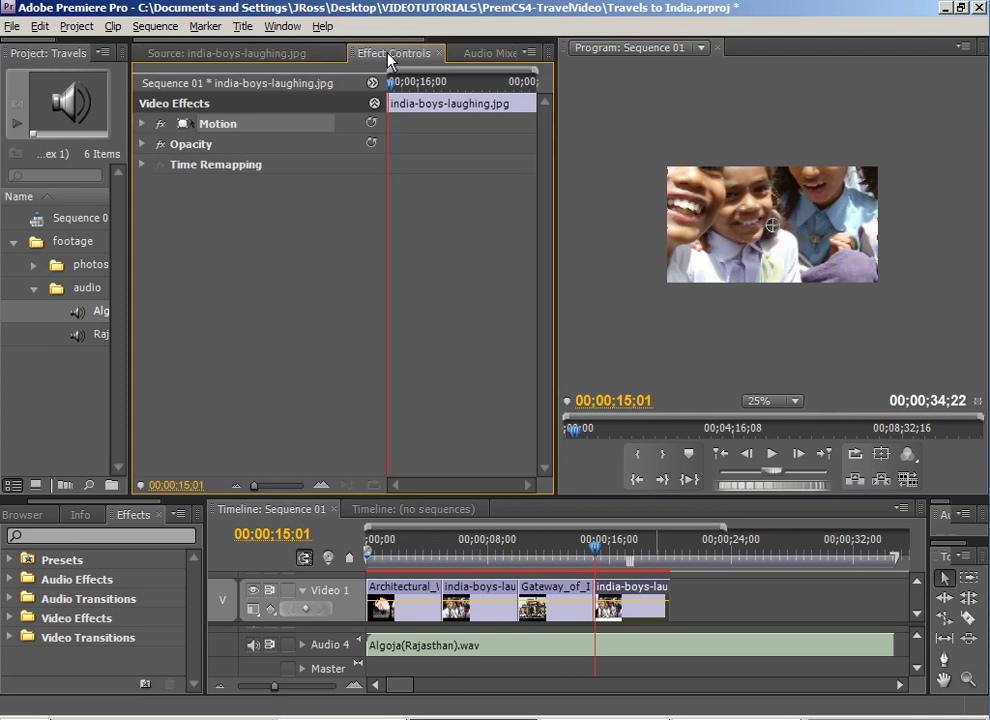
left_click(142, 125)
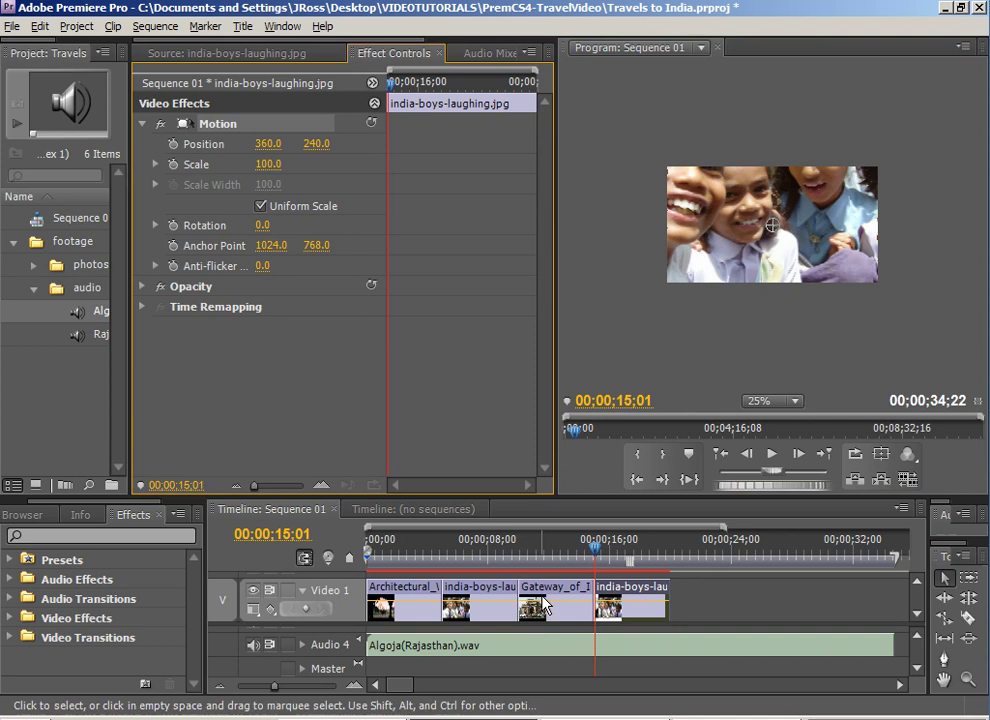
left_click(639, 589)
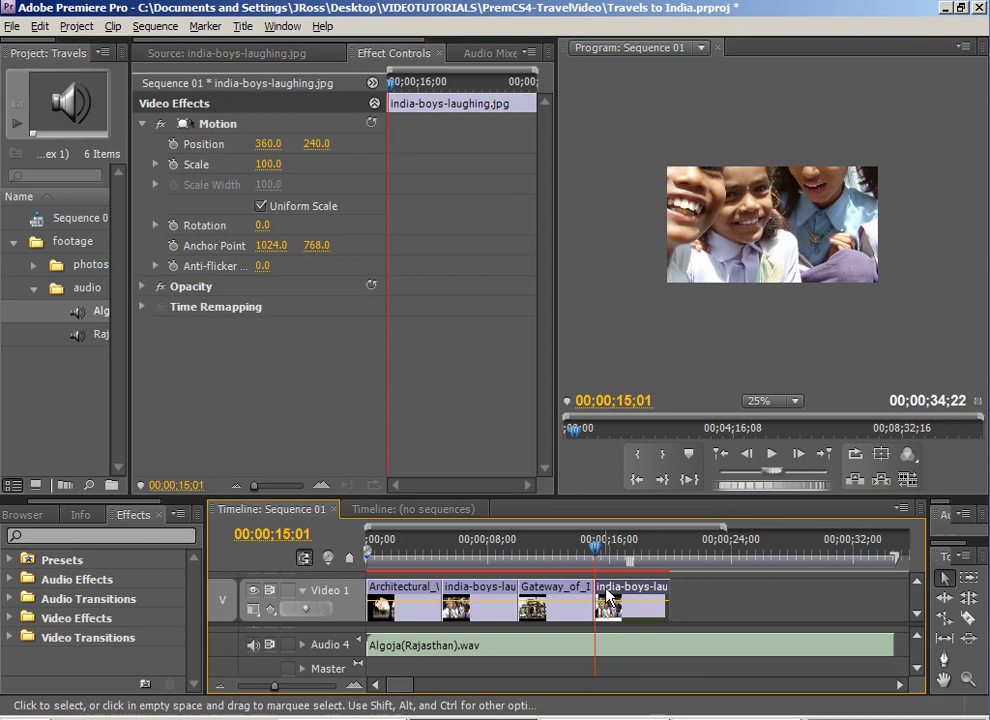
- Select the Video 1 photo clips in turn to compare their Effect Controls, ending on the last india-boys-laughing.jpg clip
left_click(550, 591)
left_click(480, 598)
left_click(405, 595)
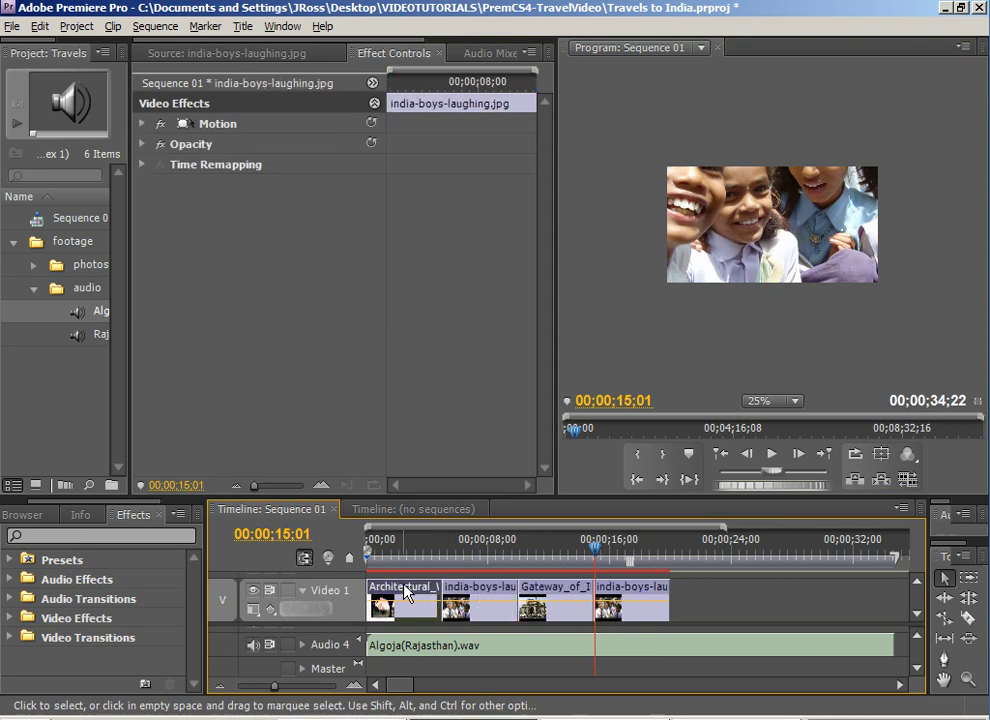
left_click(495, 595)
left_click(558, 597)
left_click(500, 598)
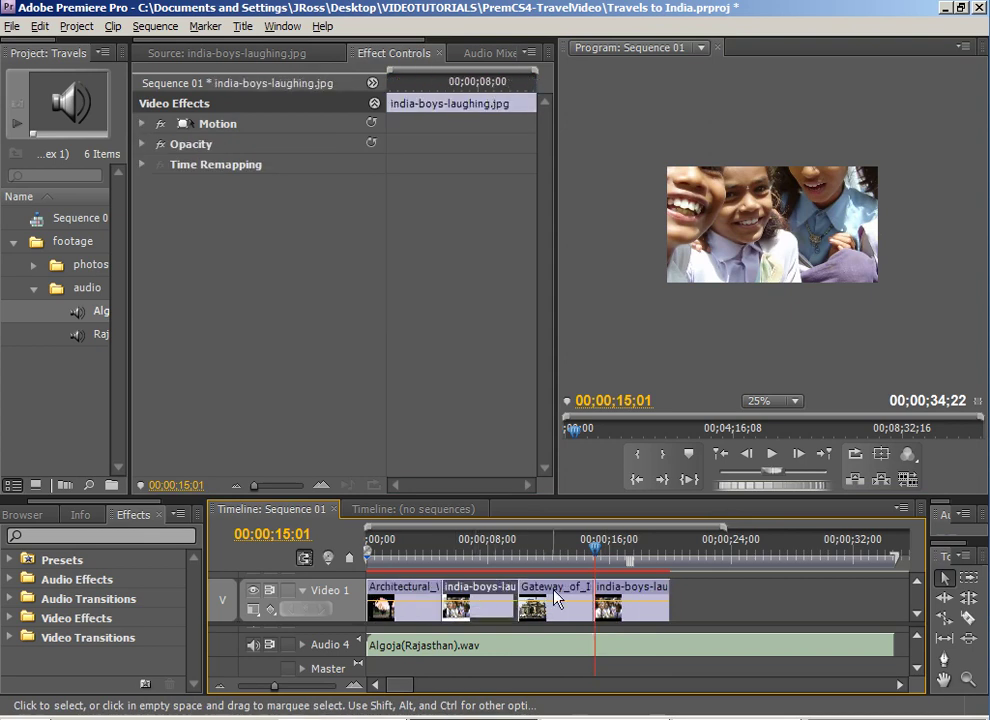
left_click(550, 597)
left_click(512, 600)
left_click(626, 606)
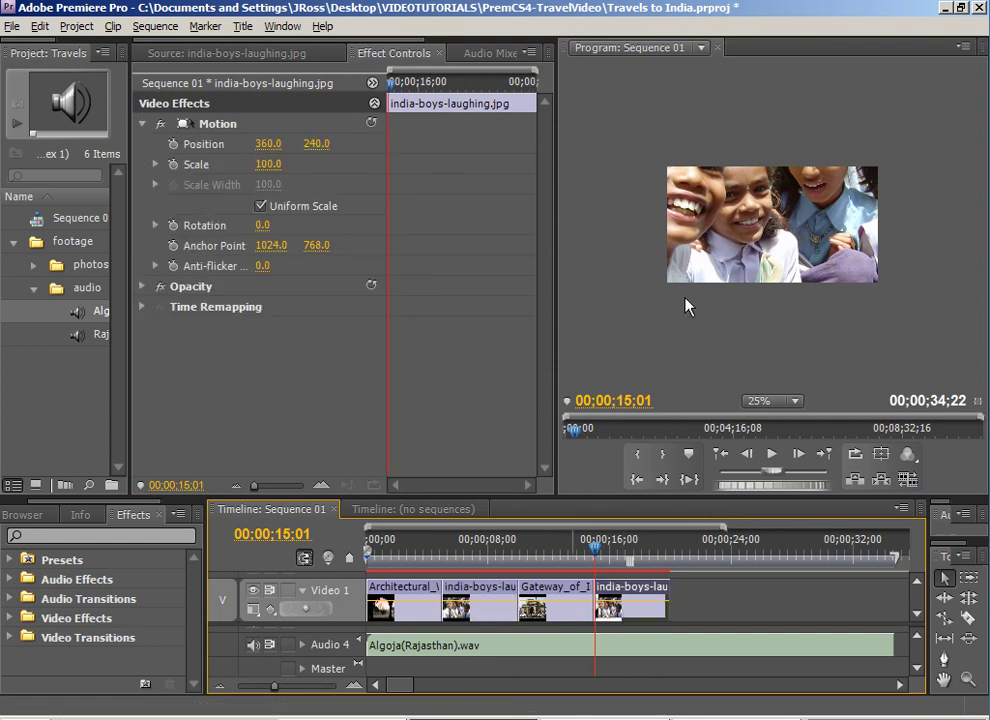
- Move the playhead to 00;00;17;17, set the last clip's Motion scale to 56, and select its picture in the Program Monitor
left_click_drag(615, 549, 634, 553)
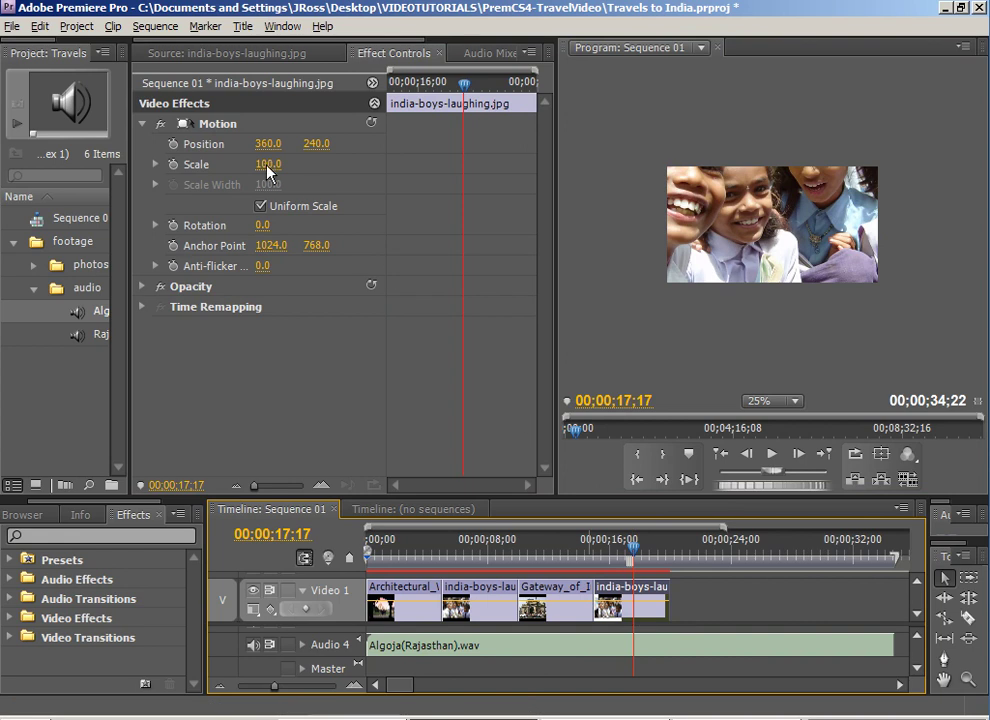
left_click_drag(261, 168, 288, 172)
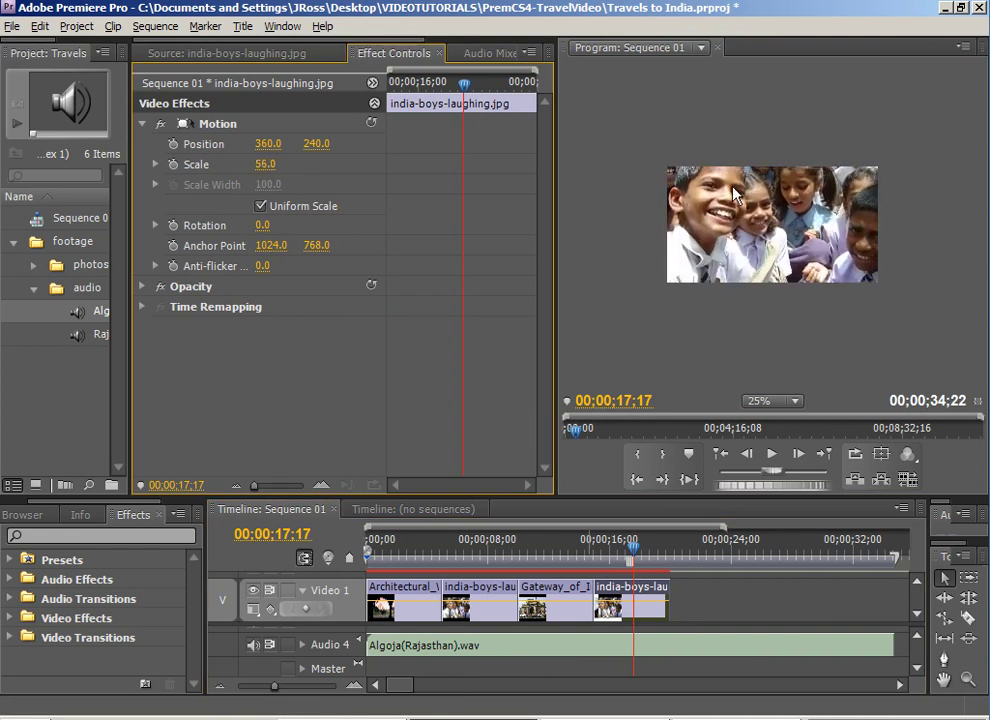
left_click(750, 225)
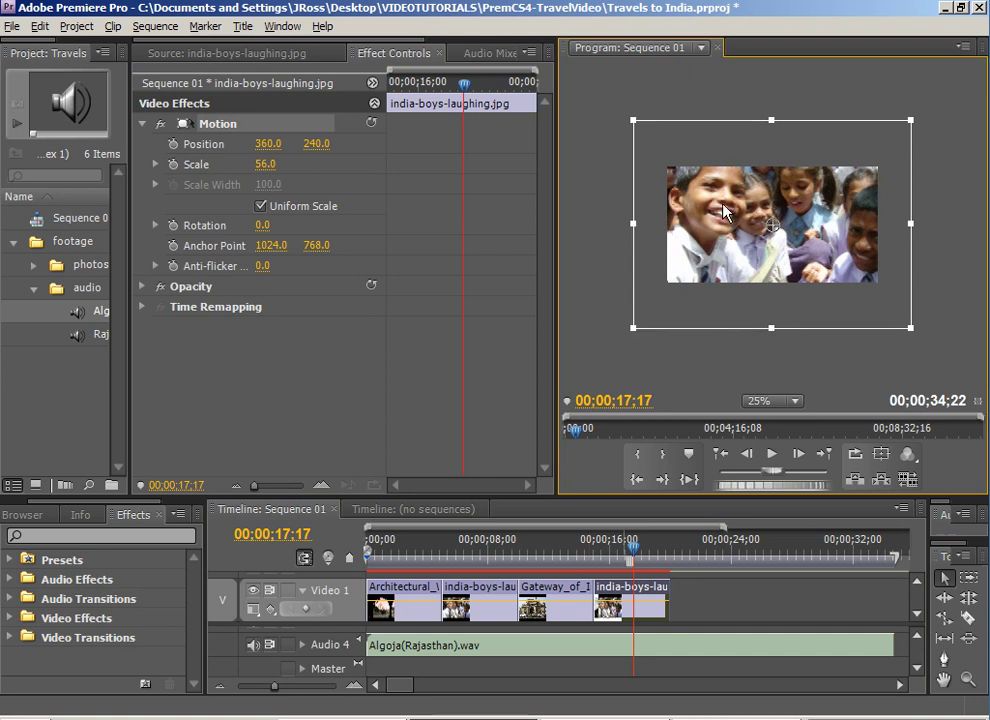
- Reselect the clip's picture in the Program Monitor and shrink it with its bounding-box handles to a scale of about 44.4
left_click(630, 551)
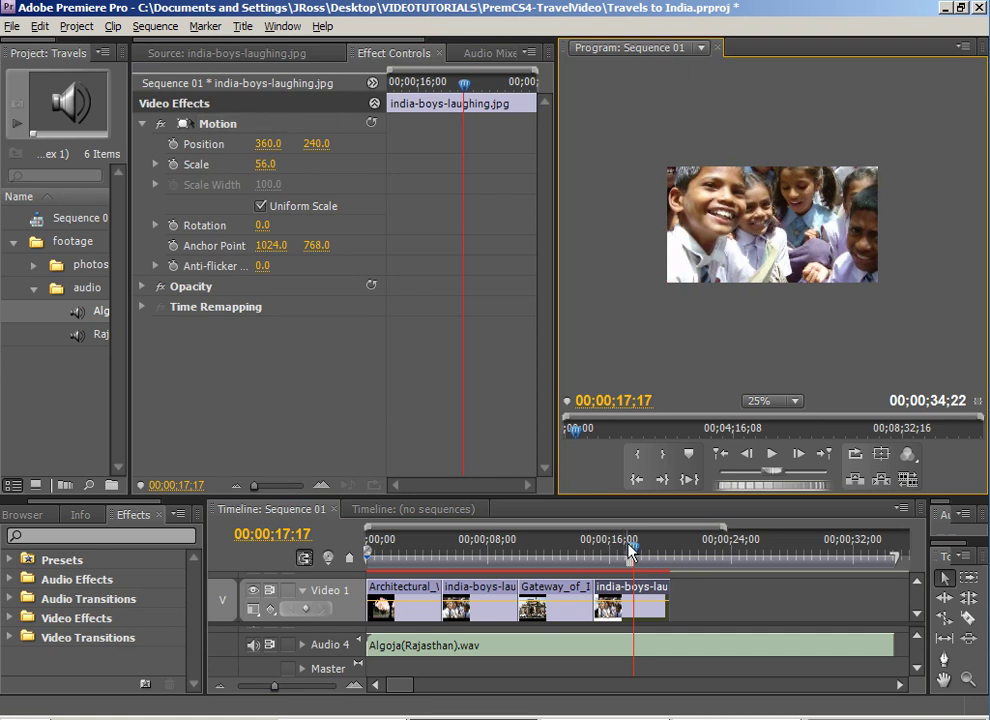
left_click(641, 597)
left_click(731, 240)
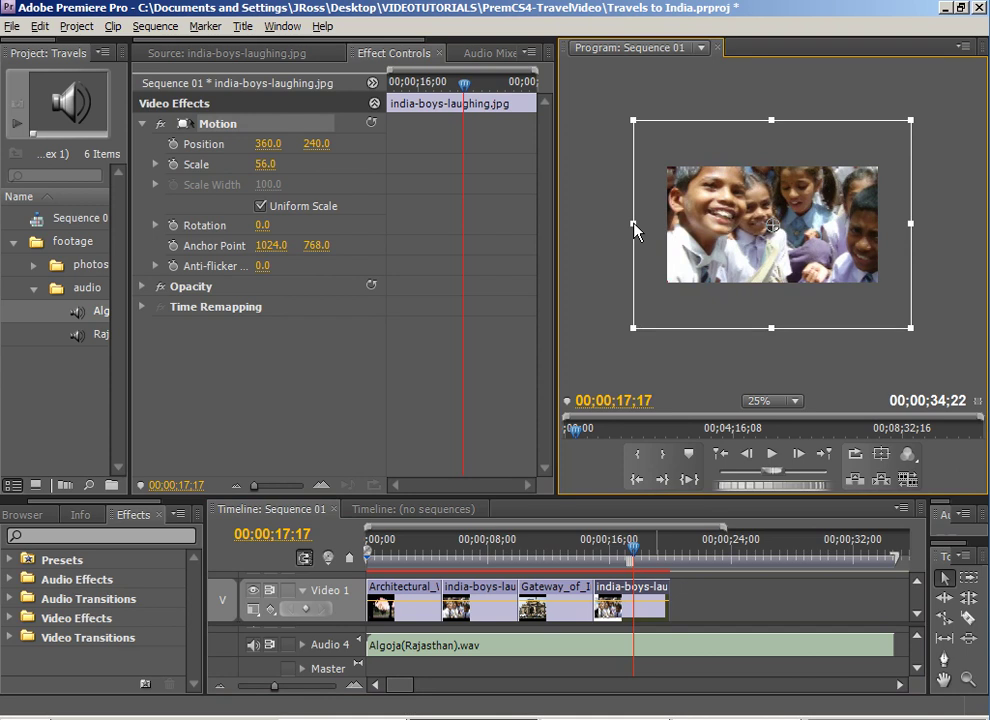
left_click_drag(633, 224, 668, 222)
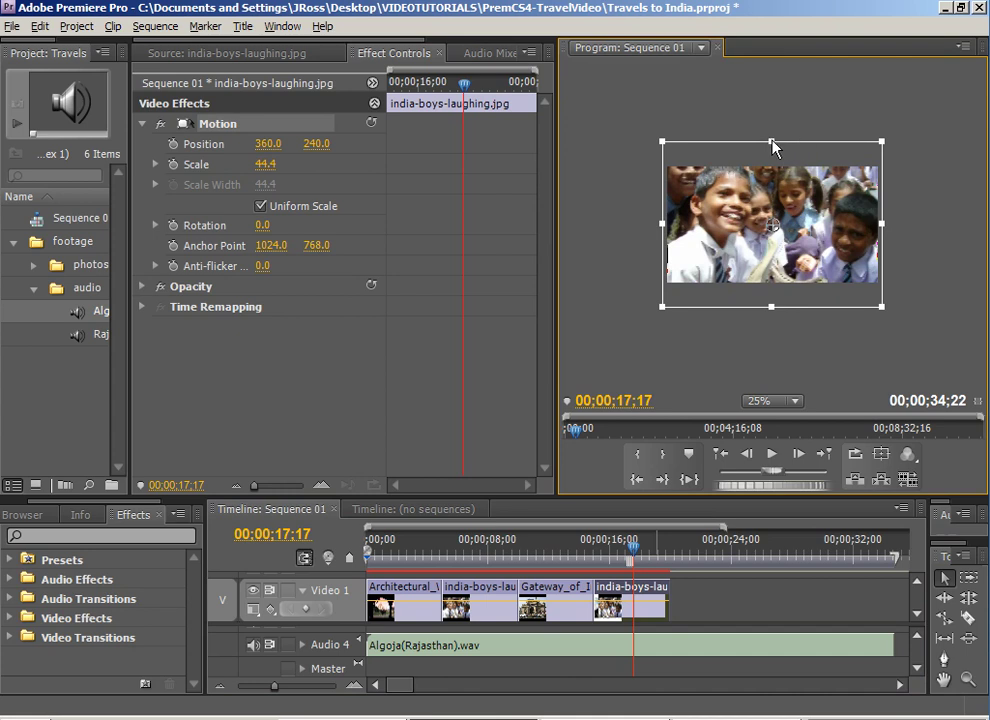
mouse_move(771, 143)
left_mouse_down()
mouse_move(768, 183)
mouse_move(772, 142)
left_mouse_up()
- Try squashing the picture to a scale height of about 17.3 with Uniform Scale off, undo it, and re-enable Uniform Scale
left_click(260, 206)
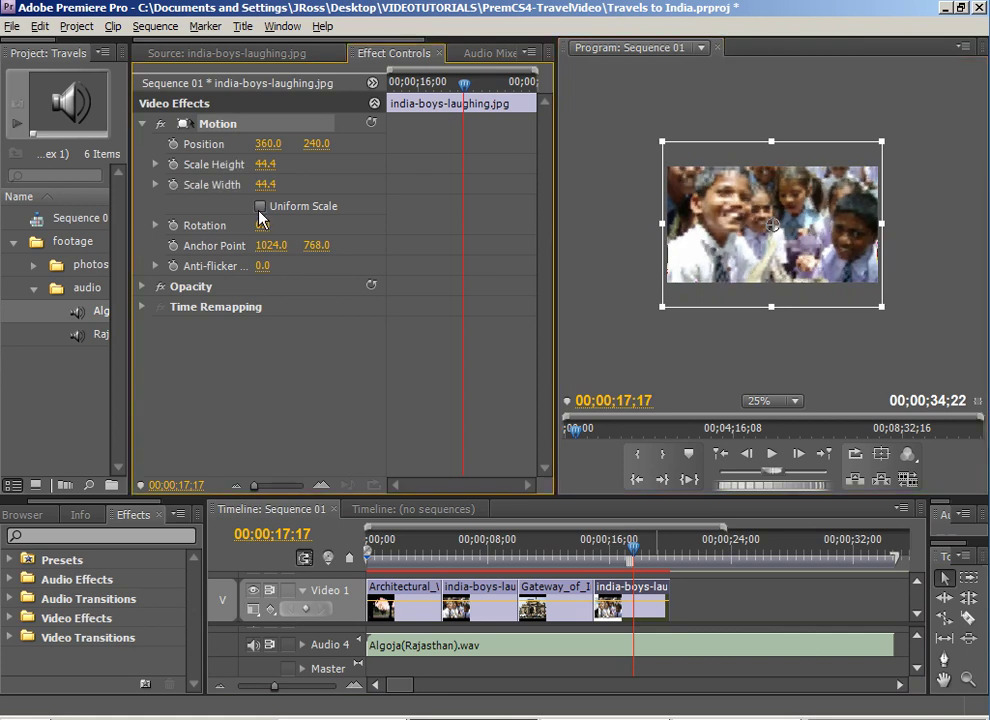
left_click_drag(775, 148, 773, 198)
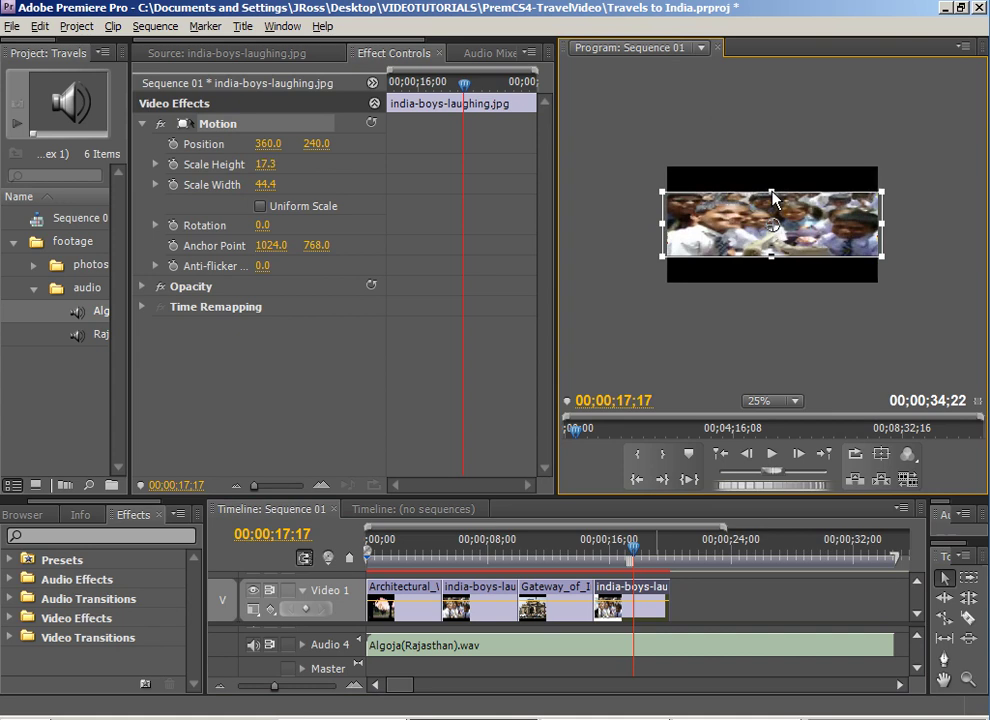
key("ctrl+z")
left_click(260, 207)
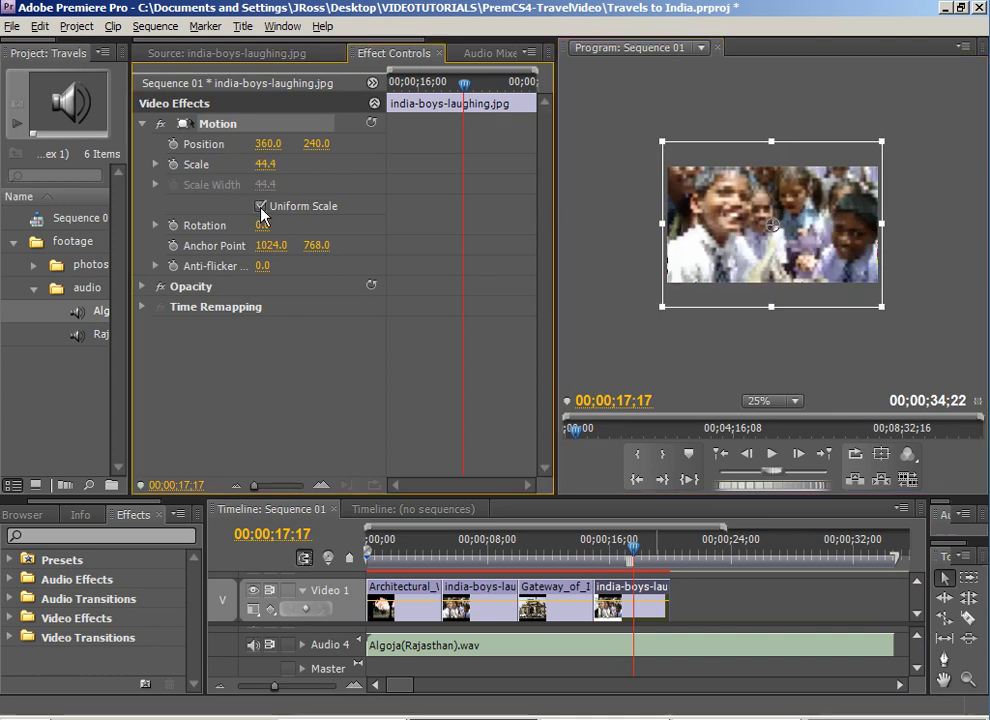
- Shrink the picture by its corner handle to a scale of about 43.9, and widen the Project panel
mouse_move(887, 146)
left_mouse_down()
mouse_move(946, 100)
mouse_move(881, 143)
left_mouse_up()
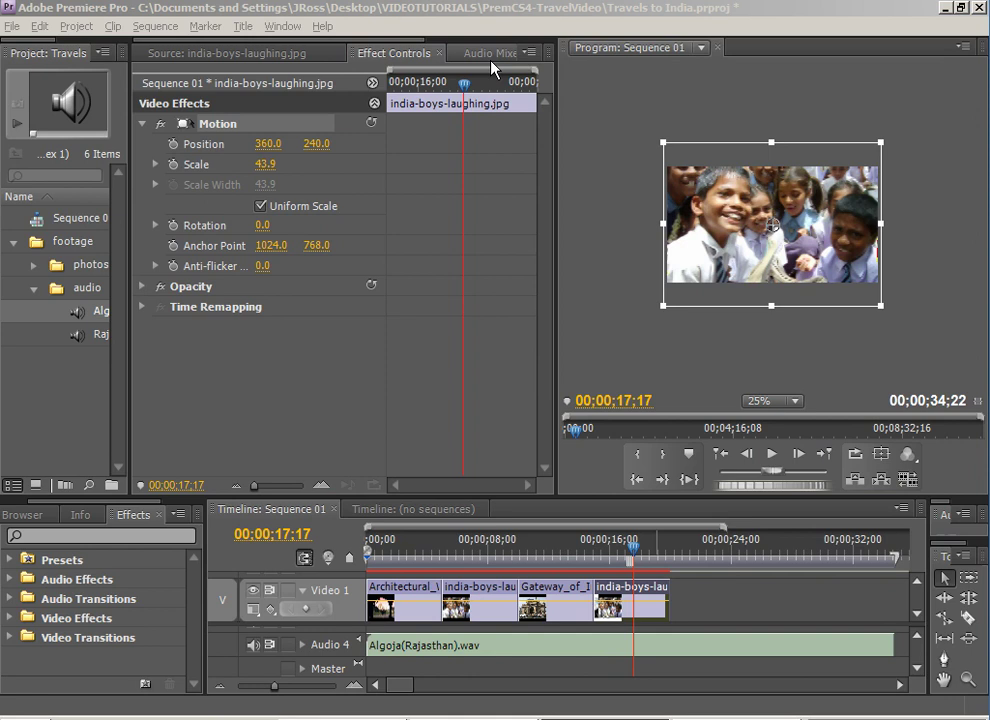
left_click_drag(136, 274, 252, 270)
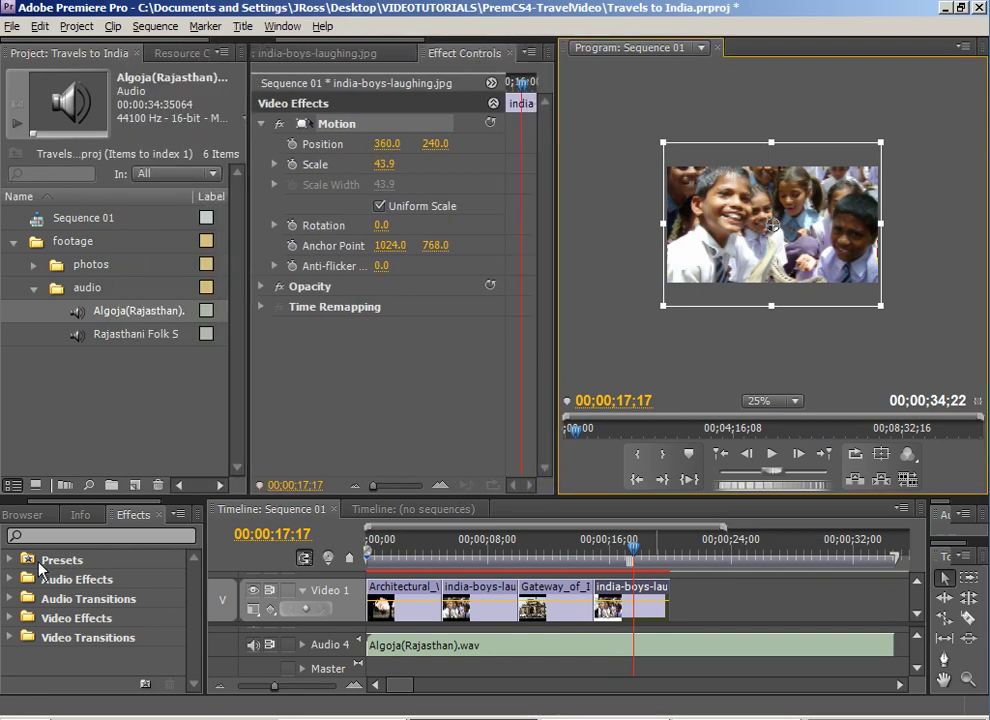
- Switch to the Audio workspace and view the Audio Mixer for Sequence 01
left_click(297, 28)
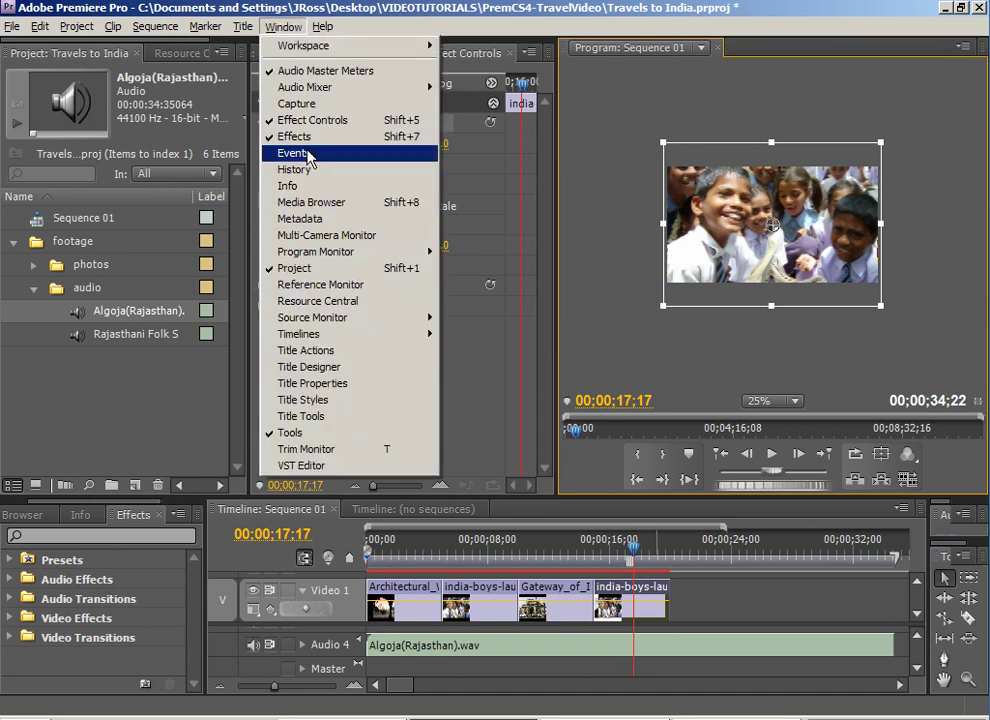
mouse_move(330, 50)
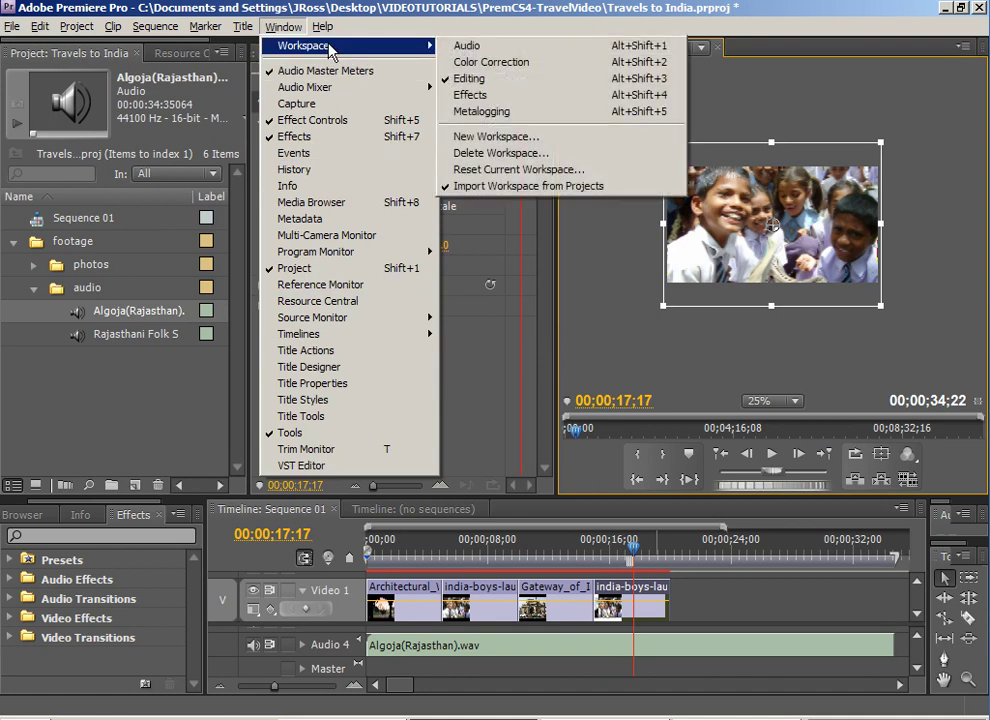
left_click(464, 46)
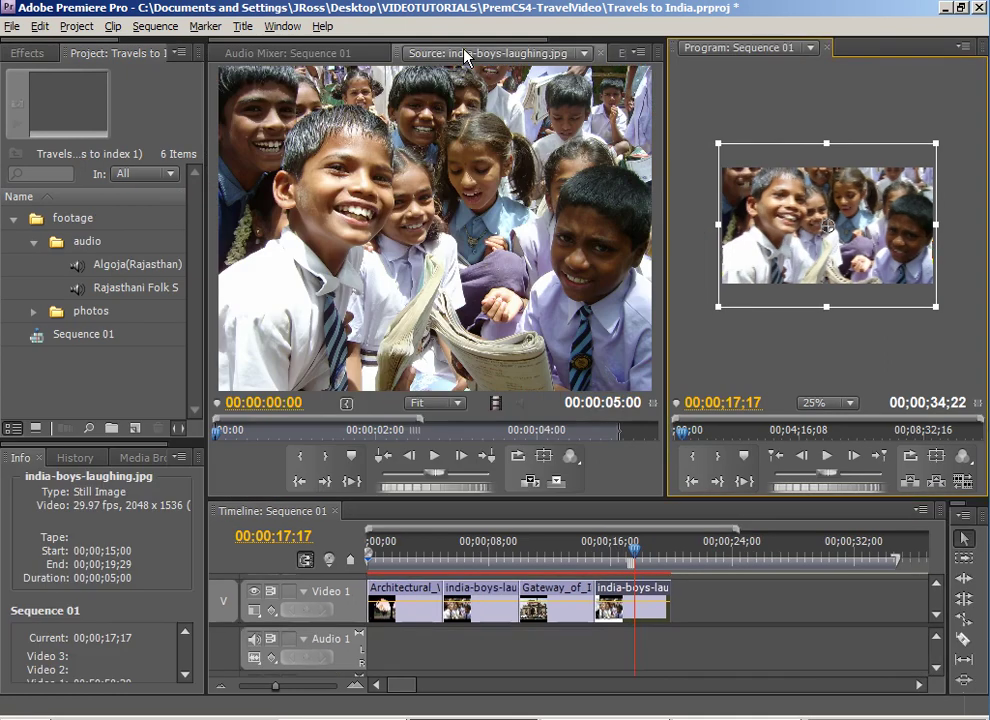
left_click(288, 55)
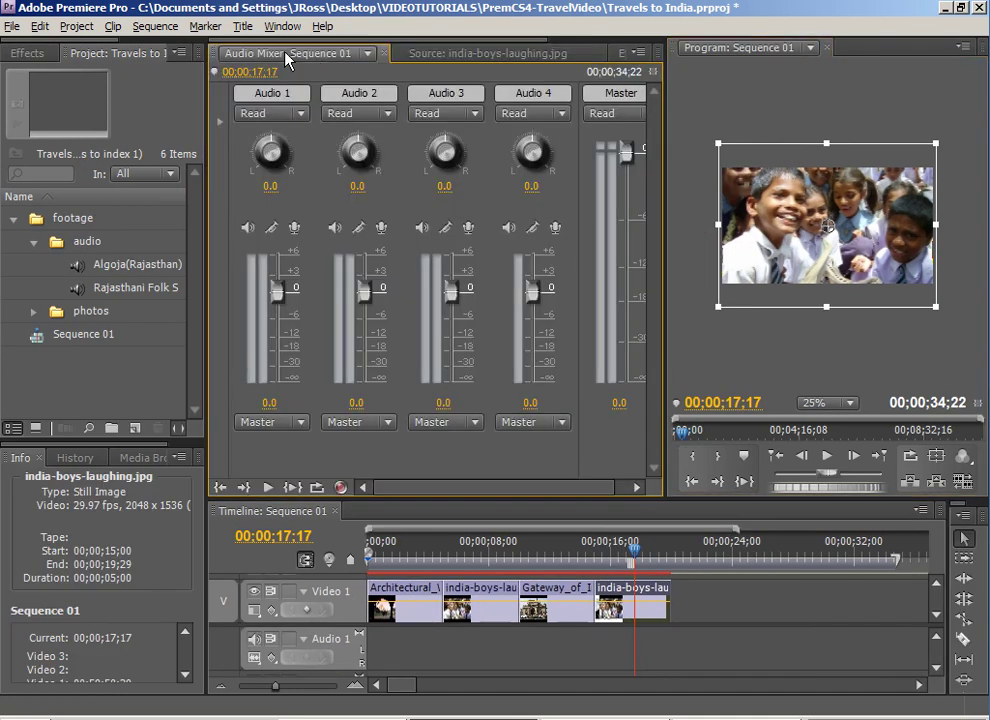
- Bring the Source Monitor forward and load Algoja(Rajasthan).wav from the audio bin into it
left_click(448, 55)
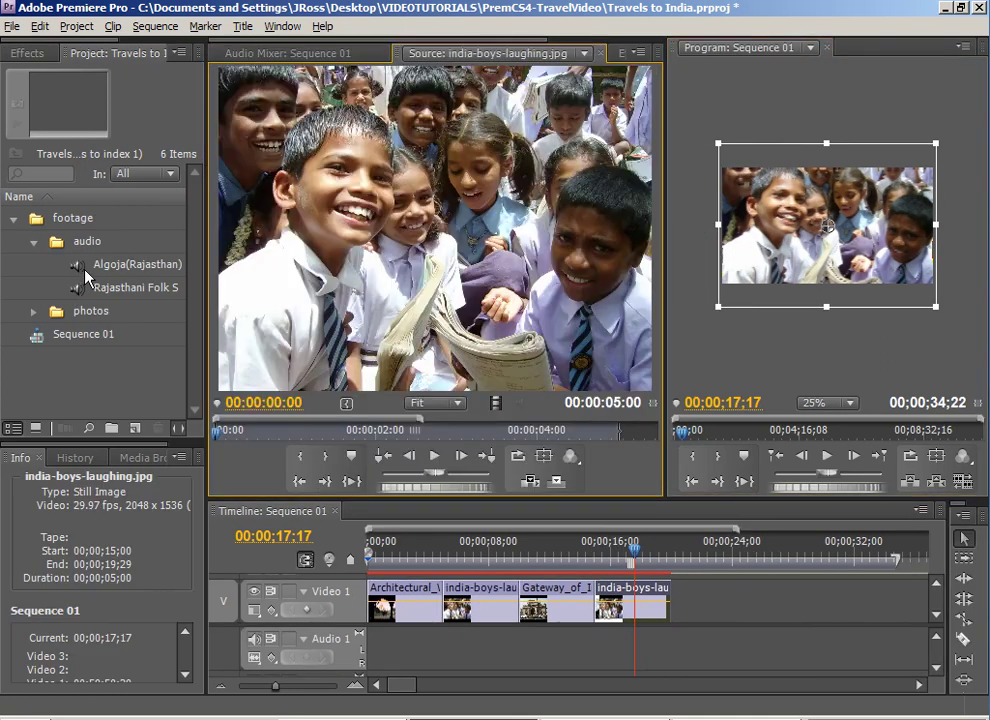
left_click(76, 271)
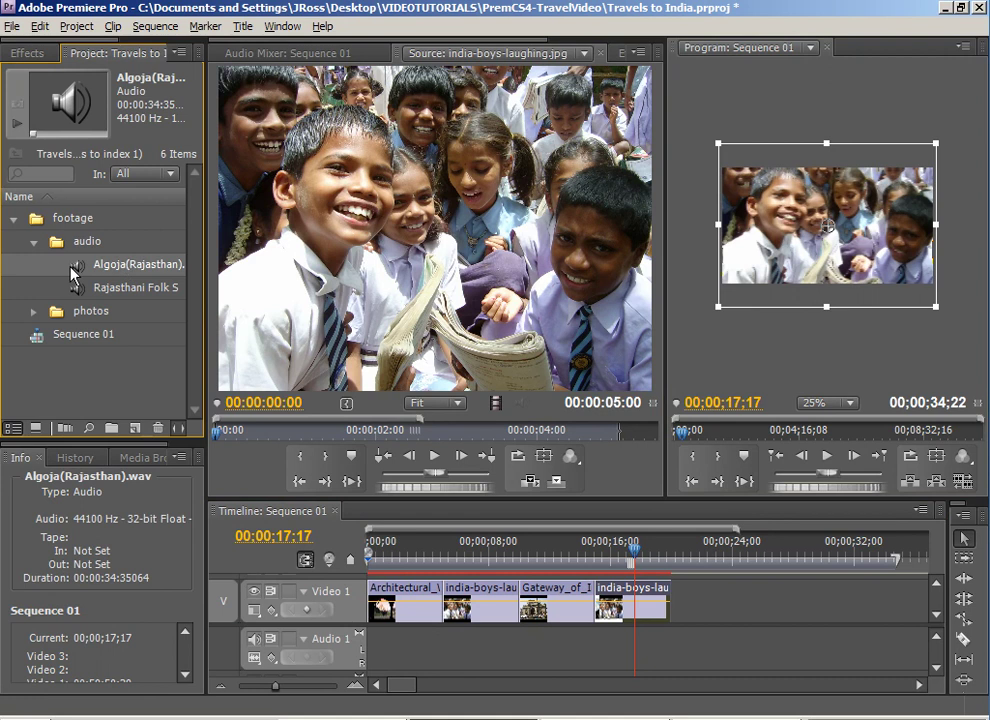
left_click_drag(76, 271, 365, 261)
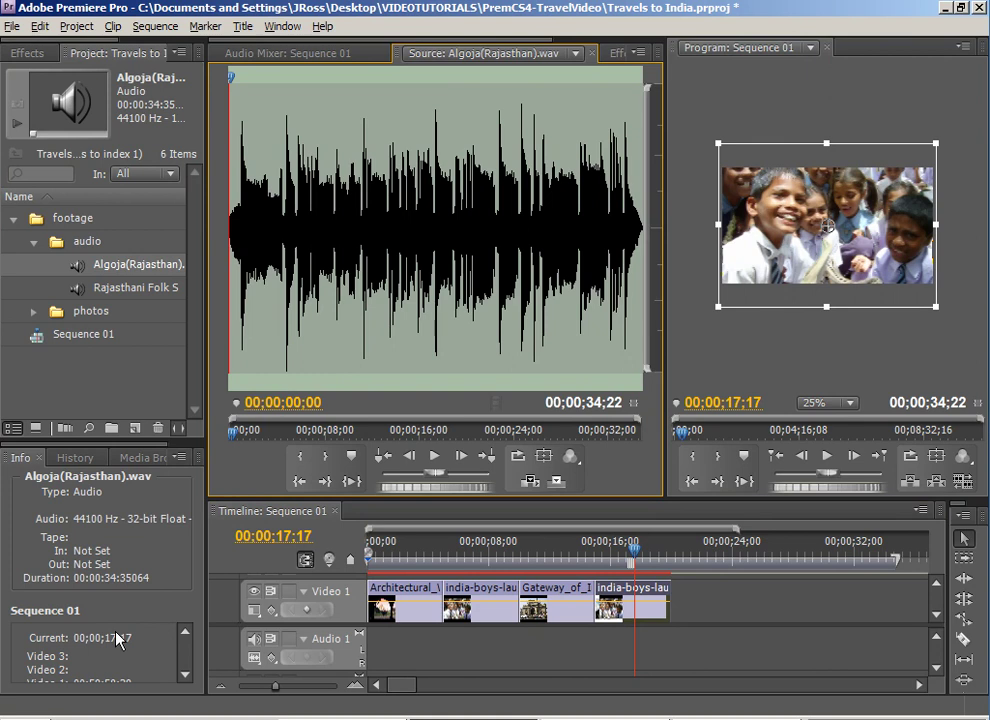
- Return to the Editing workspace, bring the Source Monitor forward, and widen it against the Program Monitor
left_click(282, 26)
mouse_move(308, 55)
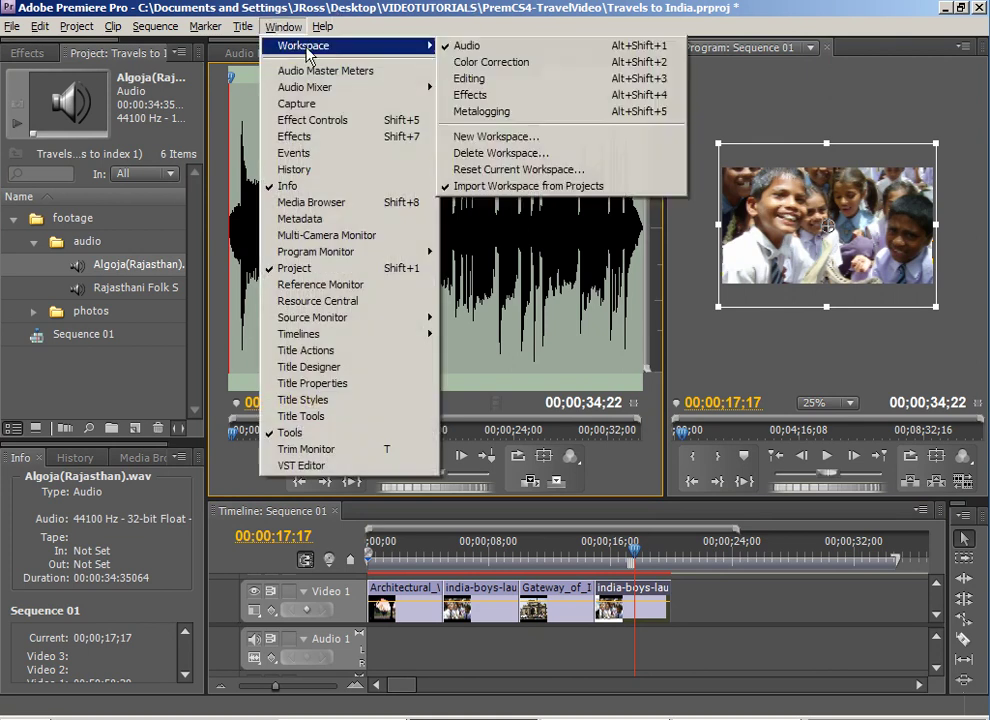
left_click(480, 79)
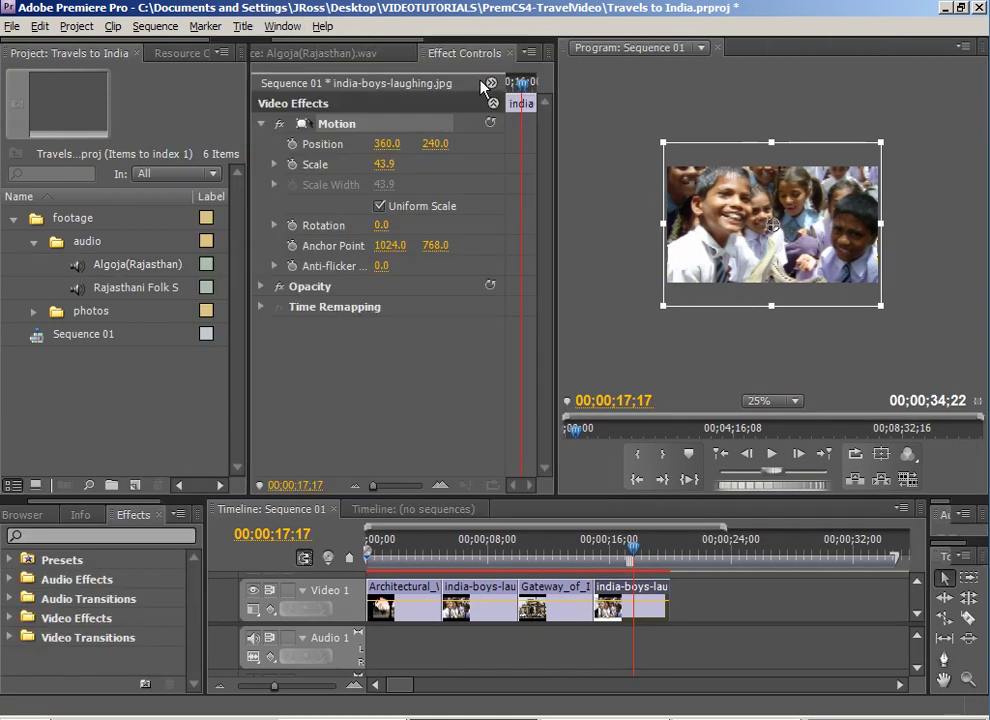
left_click(300, 52)
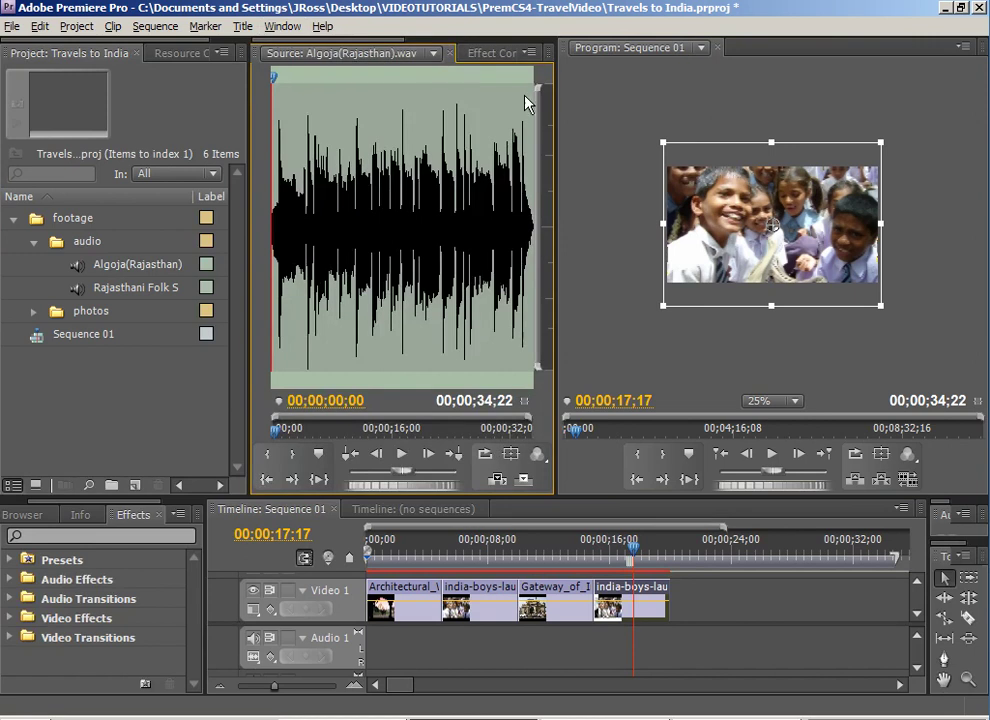
left_click_drag(557, 97, 630, 97)
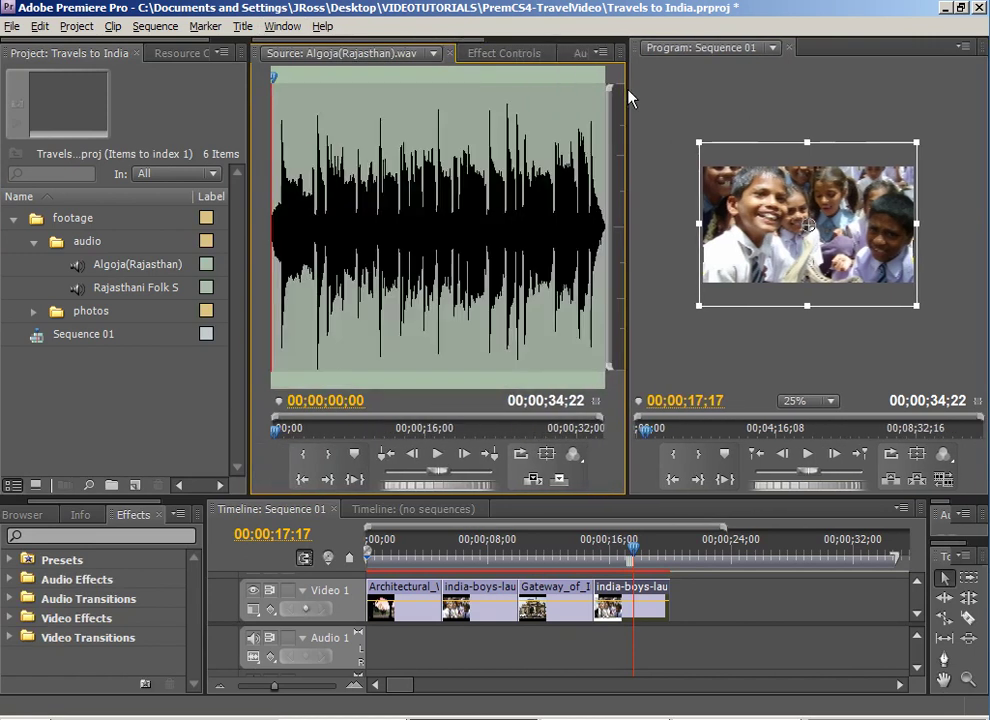